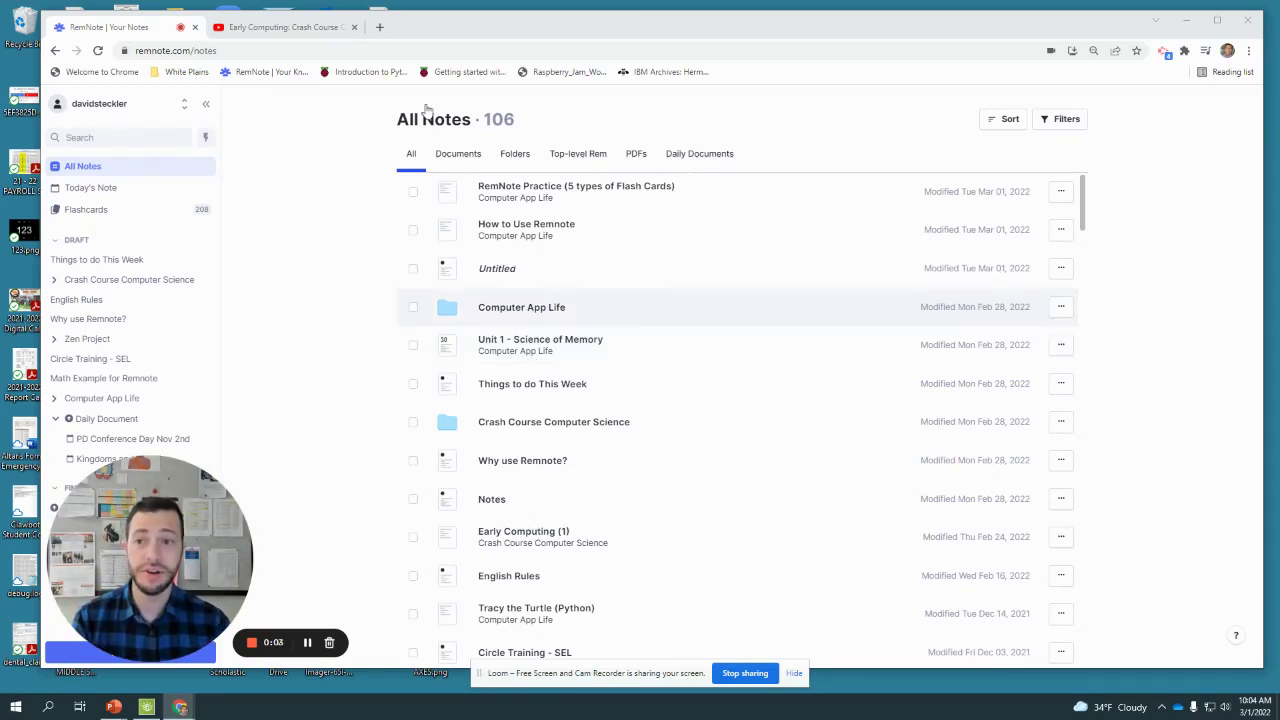
# Step: Create a new folder titled "Crash Course: Computer Science"
pyautogui.click(297, 201)
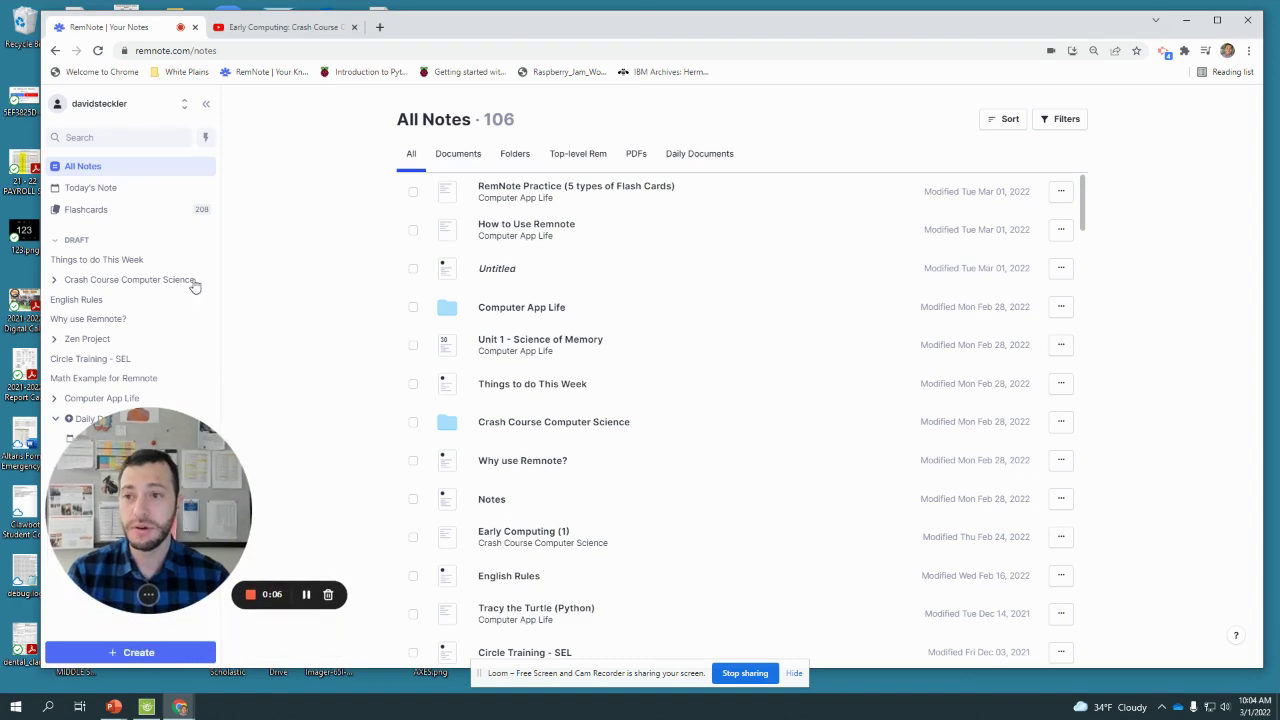
pyautogui.hotkey('ctrl', 'Tab')
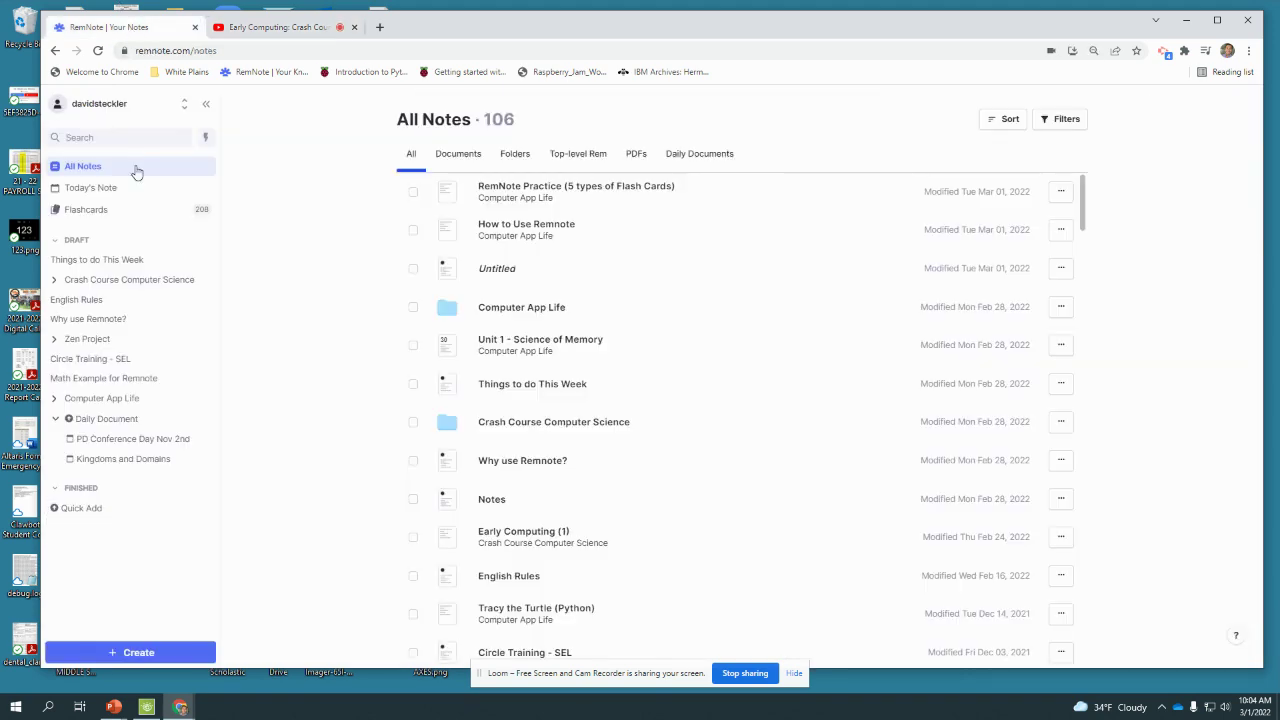
pyautogui.click(137, 658)
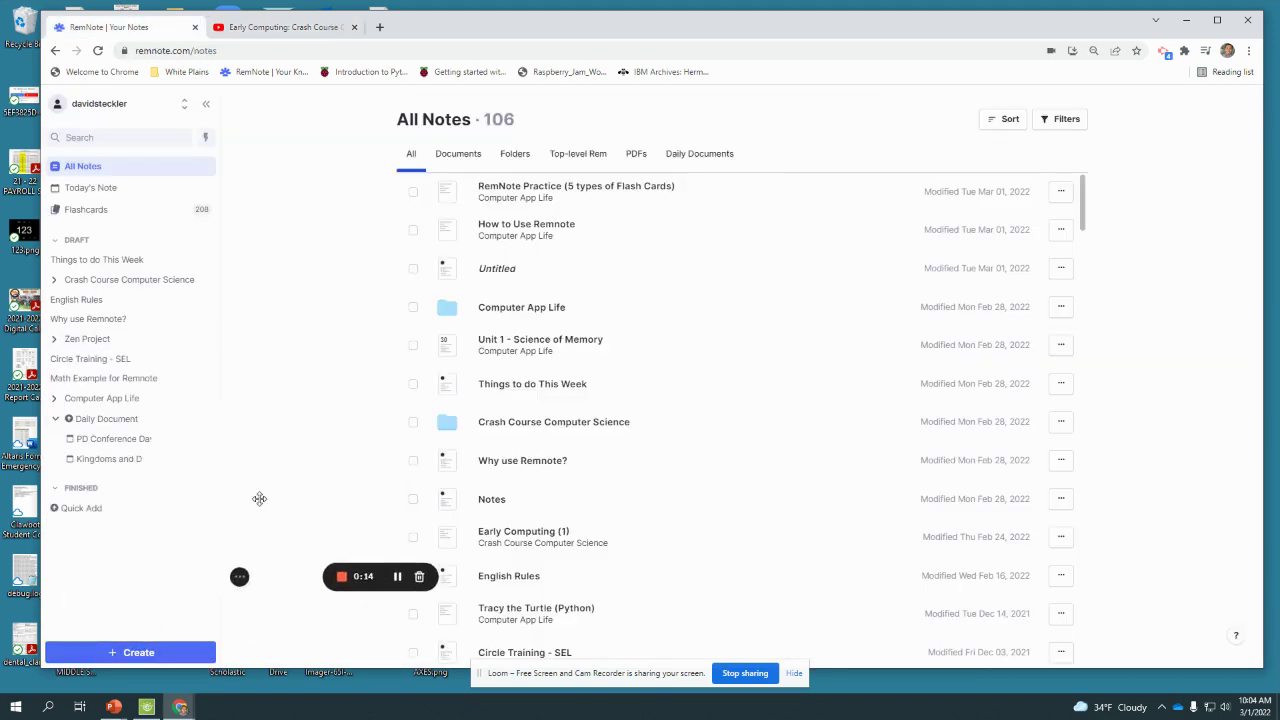
pyautogui.click(94, 625)
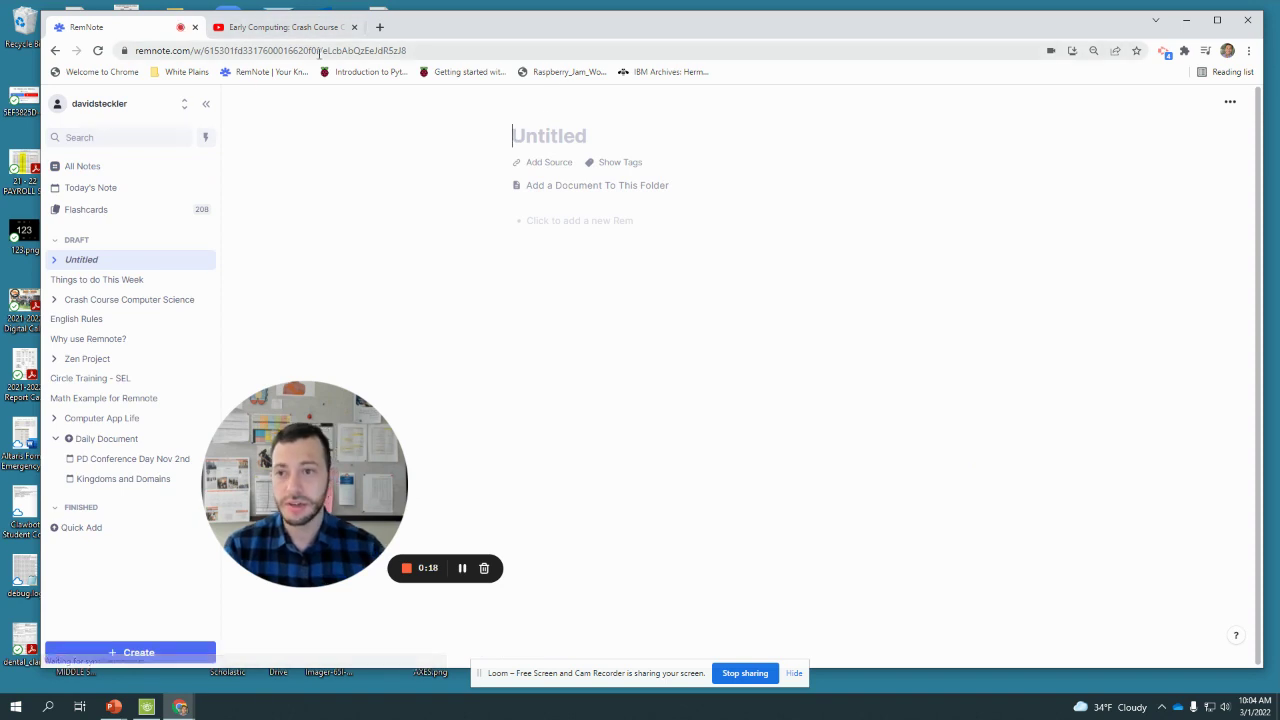
pyautogui.write('Crash Co')
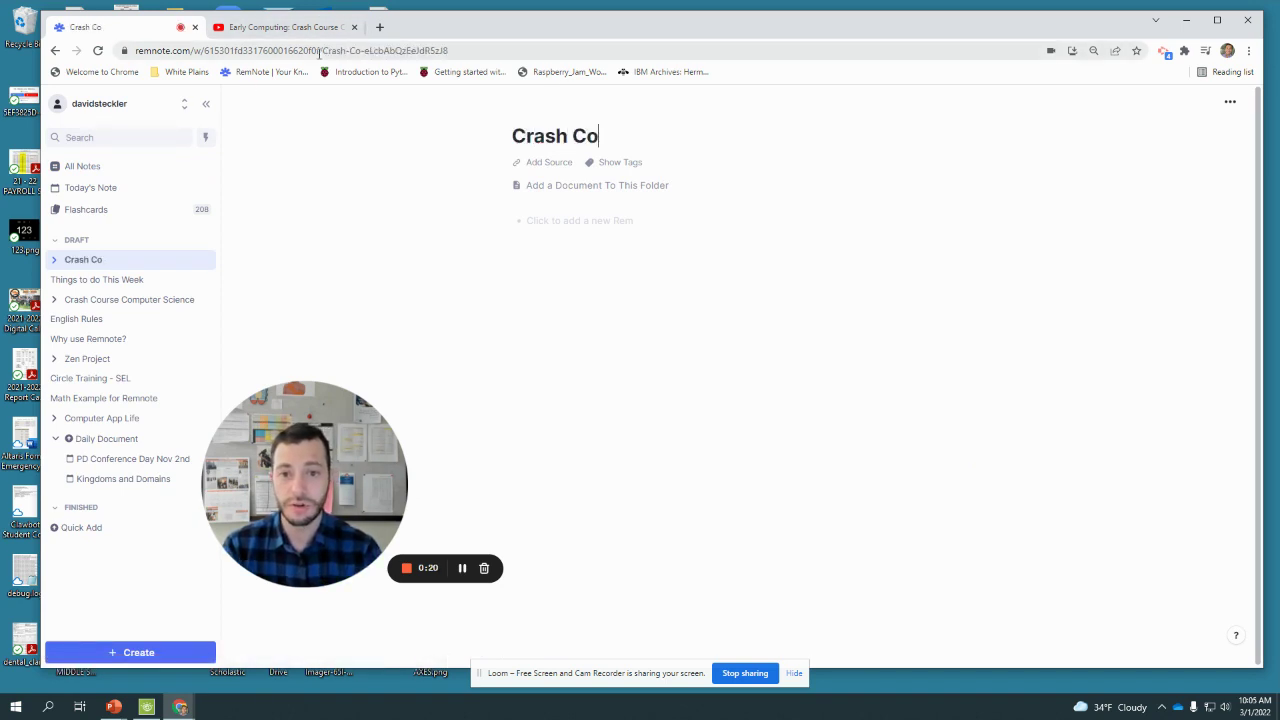
pyautogui.write('urse: Comput')
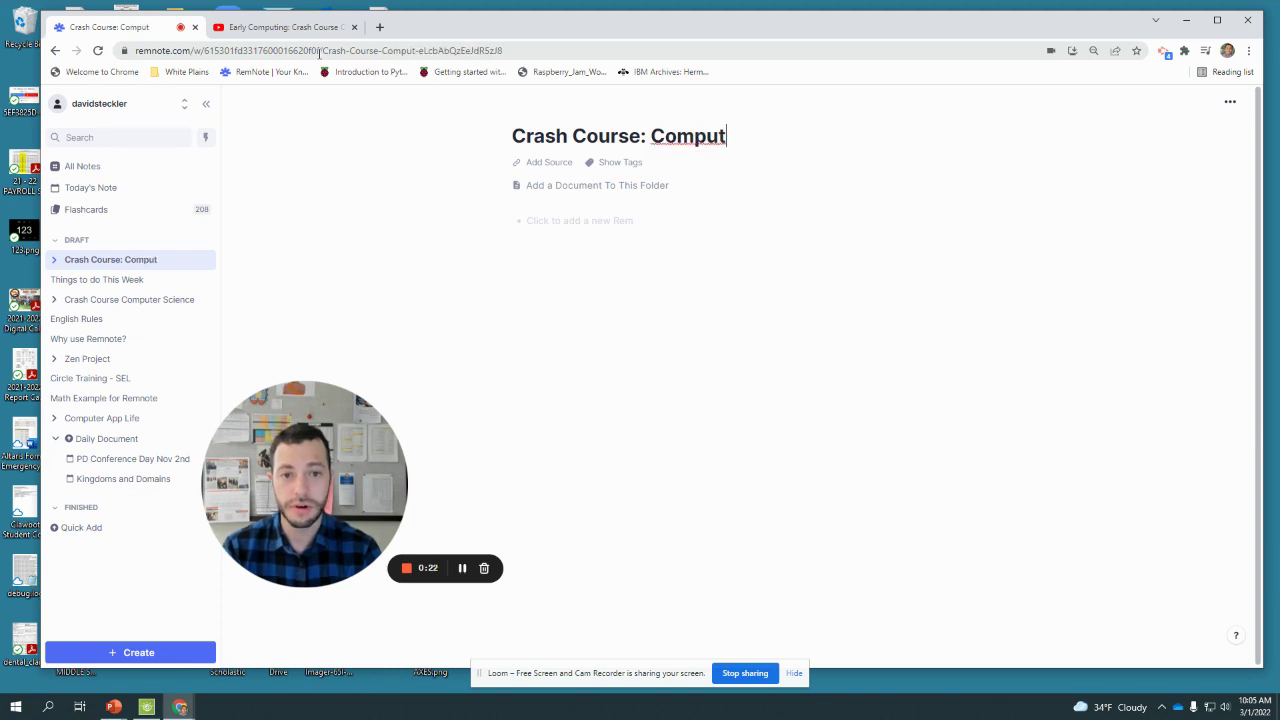
pyautogui.write('er Science')
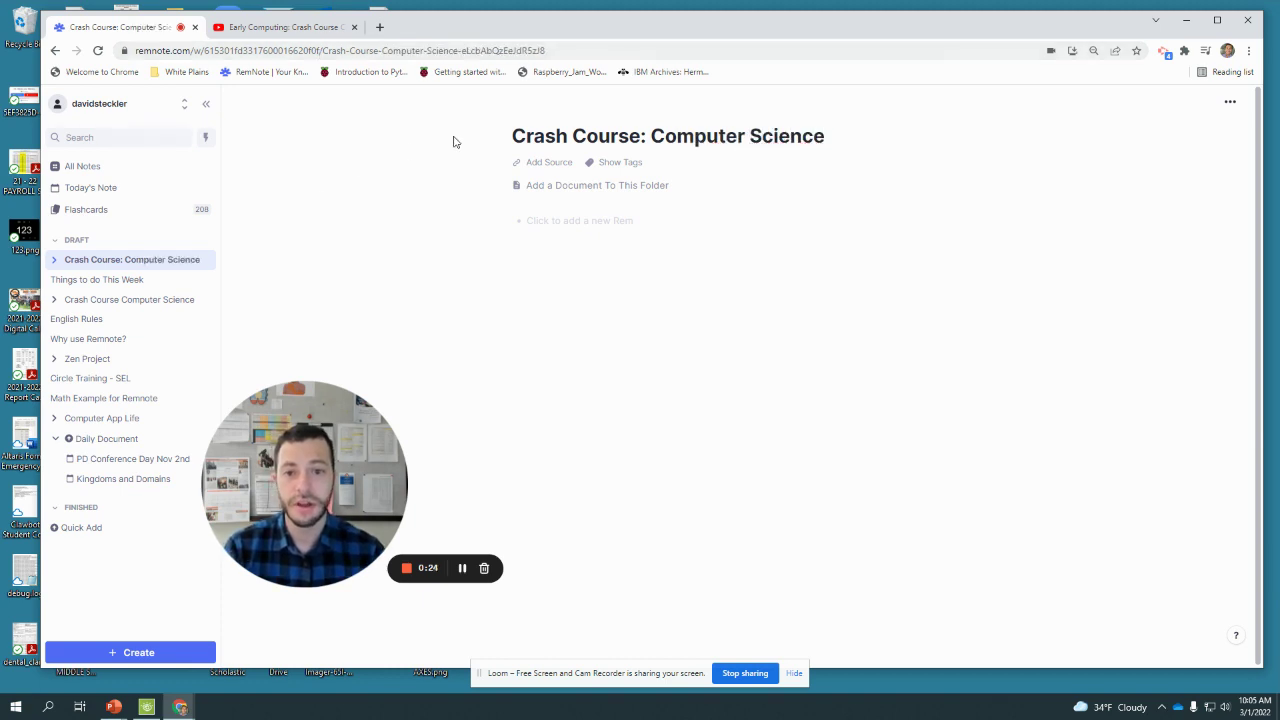
# Step: Add a document to the folder and title it "Crash Course Computer Science #1", copied from the YouTube video's title
pyautogui.click(555, 186)
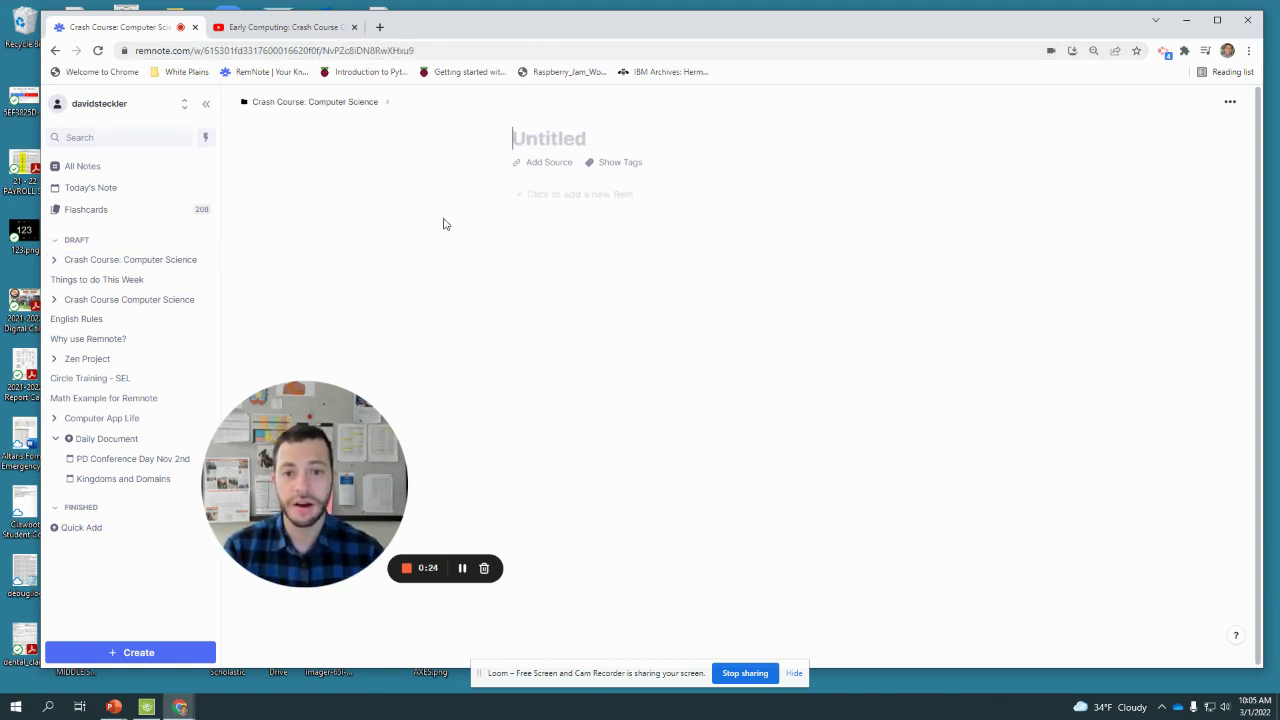
pyautogui.click(267, 28)
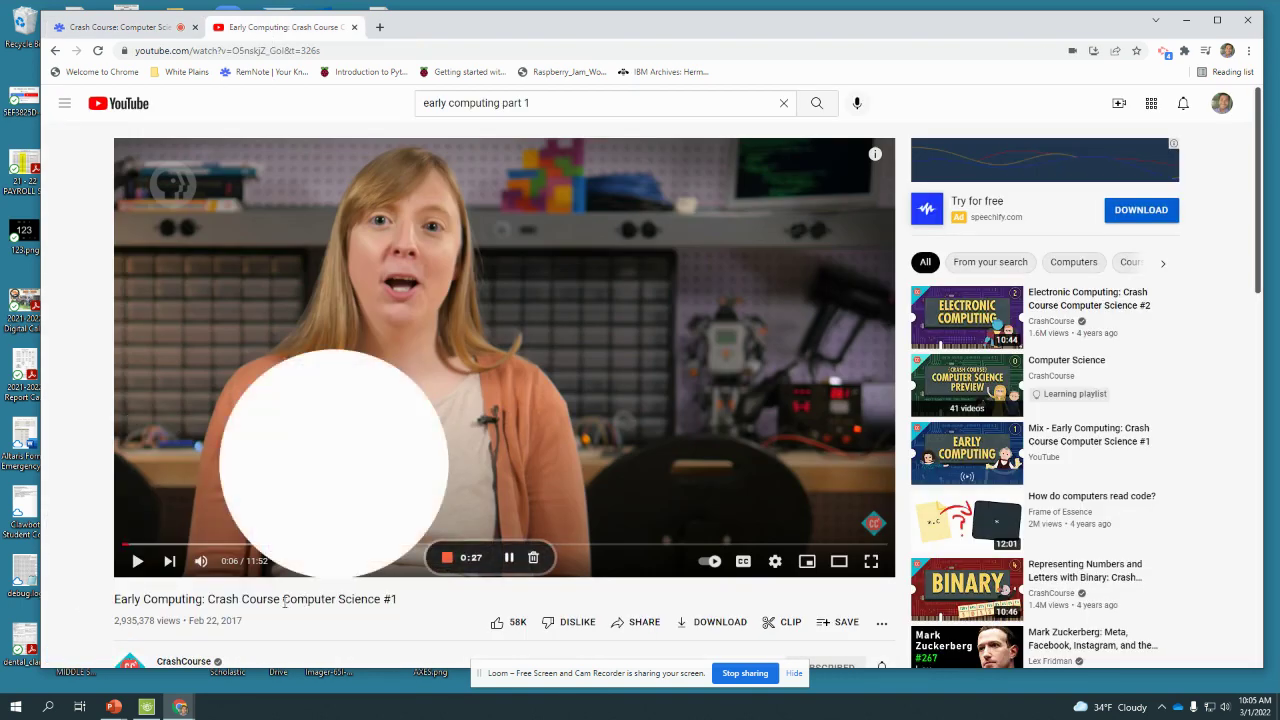
pyautogui.moveTo(214, 600); pyautogui.dragTo(403, 603)
pyautogui.hotkey('ctrl', 'c')
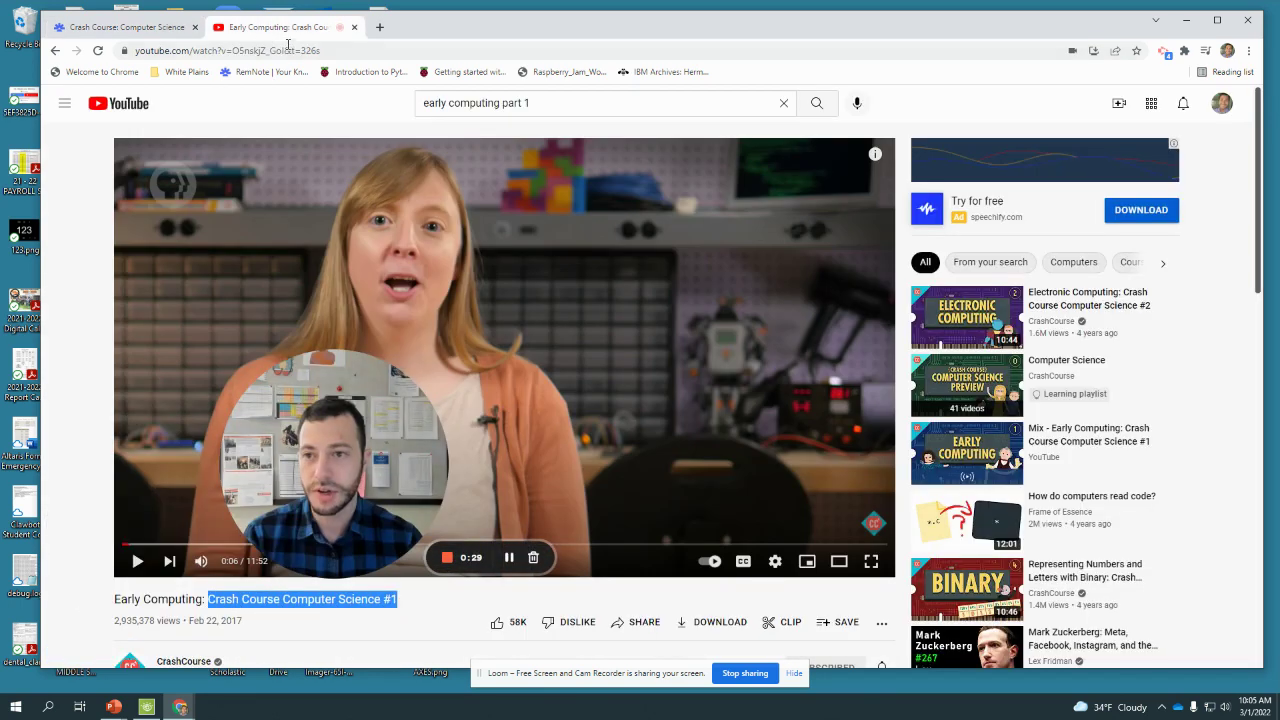
pyautogui.click(147, 30)
pyautogui.hotkey('ctrl', 'v')
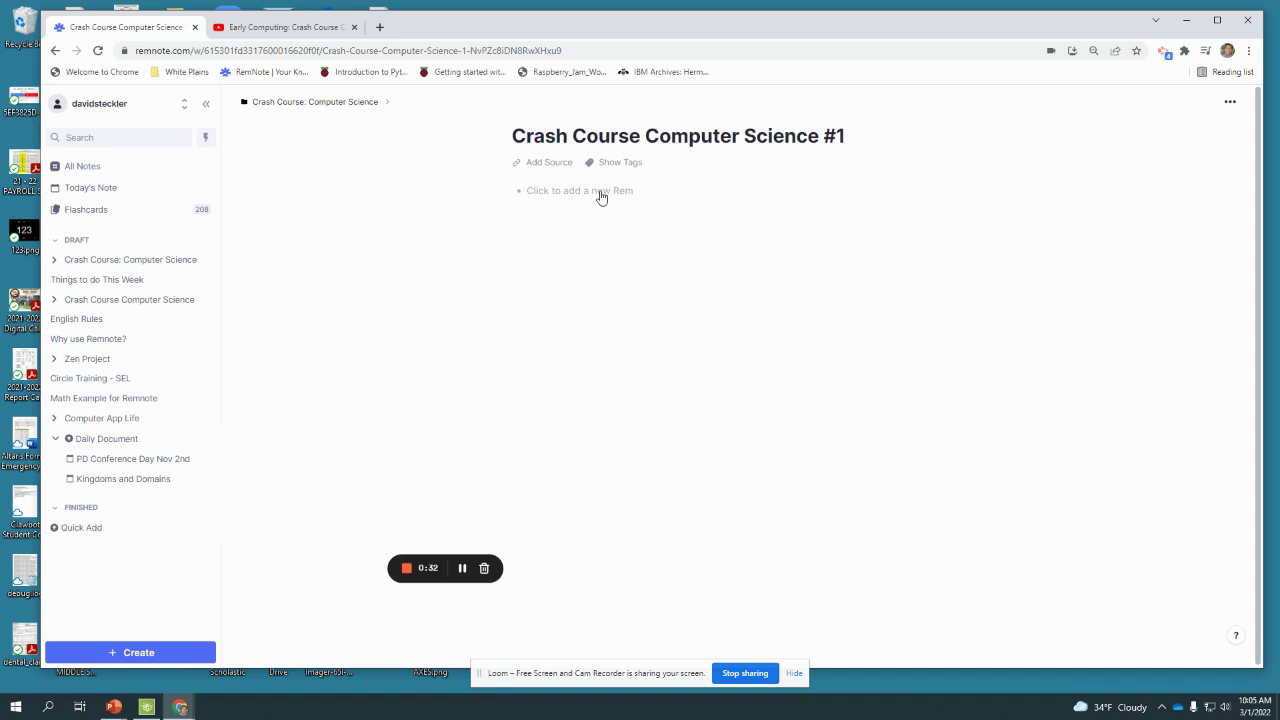
# Step: Start a new Rem in the document and arrange the notes and the YouTube video in side-by-side windows
pyautogui.click(581, 193)
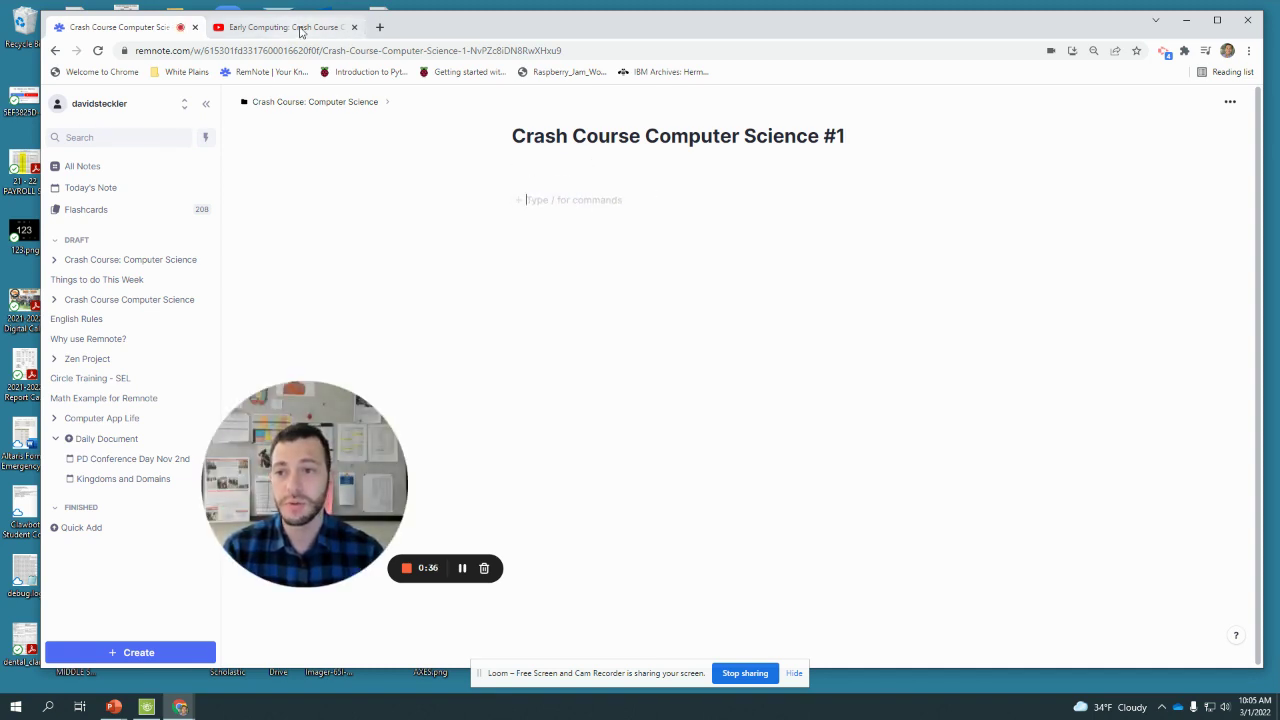
pyautogui.moveTo(265, 30); pyautogui.dragTo(1278, 210)
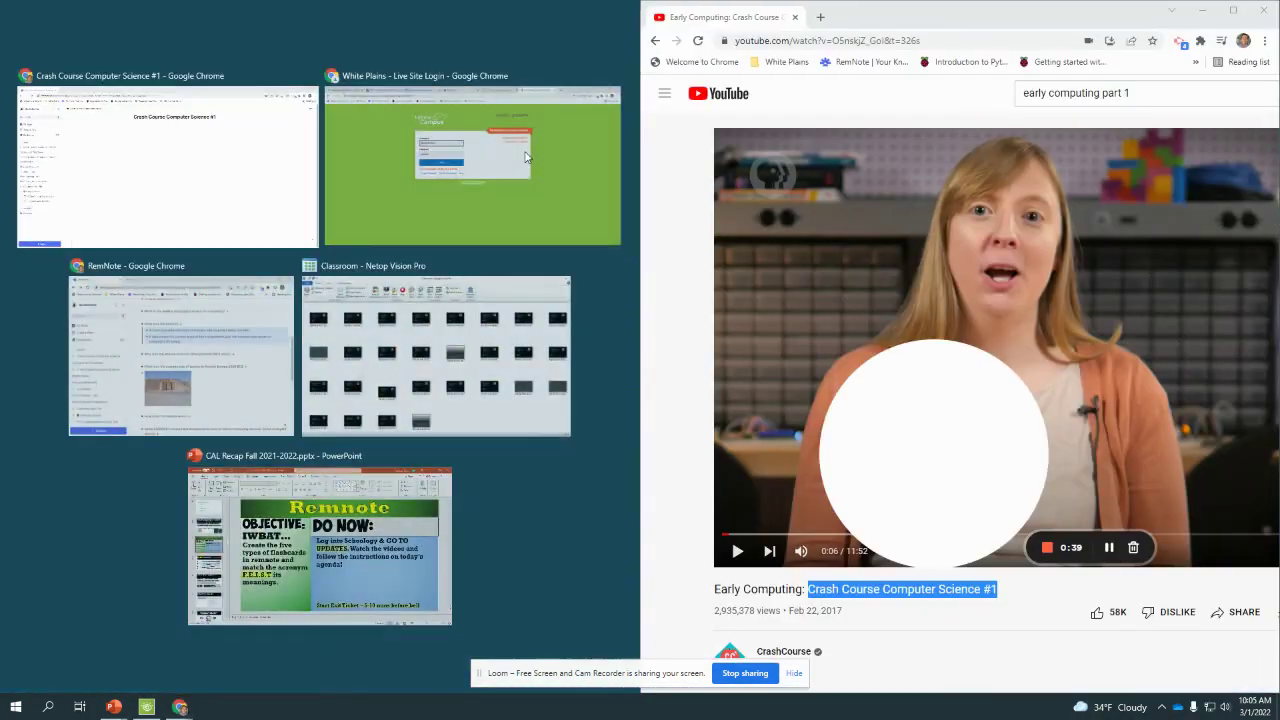
pyautogui.click(166, 139)
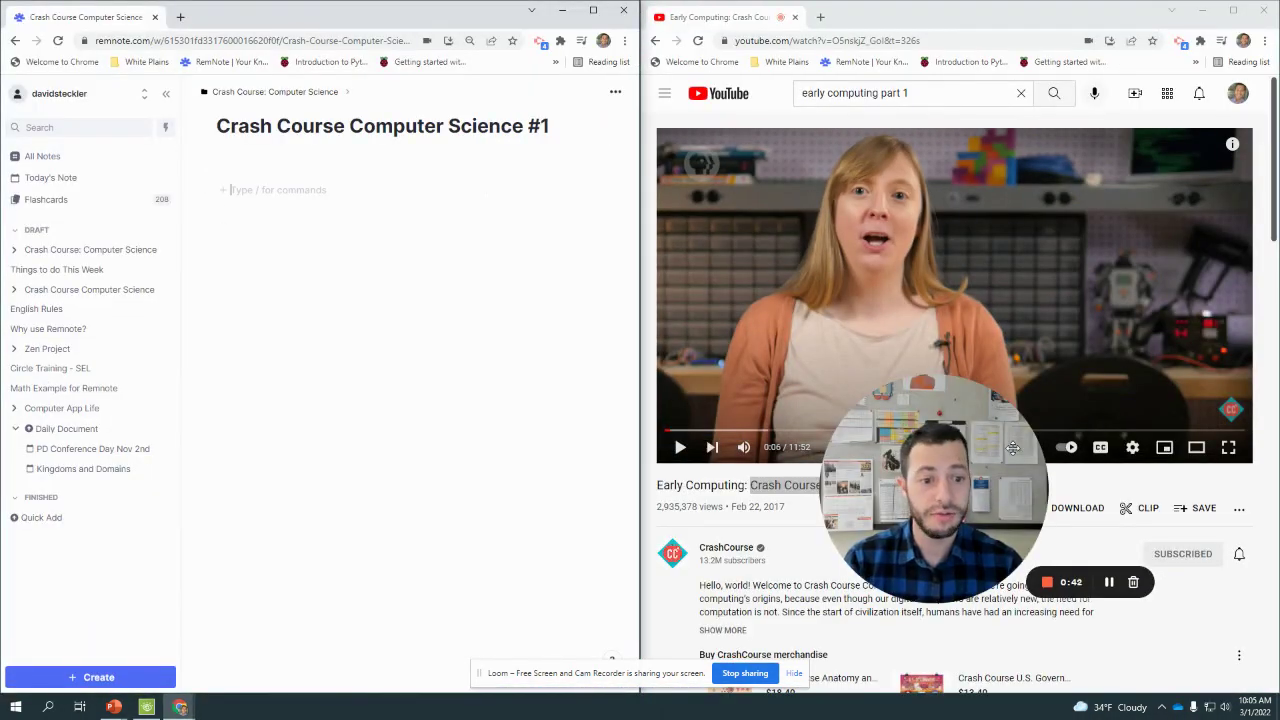
pyautogui.moveTo(946, 500); pyautogui.dragTo(763, 537)
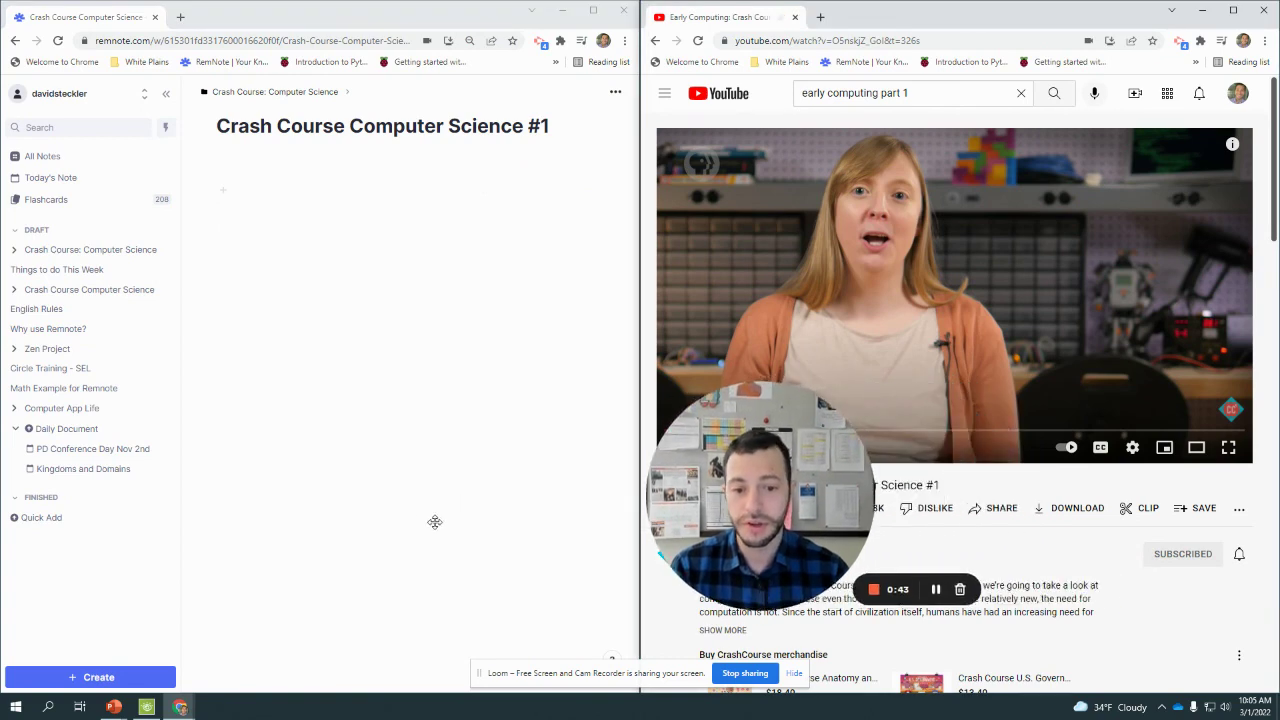
pyautogui.click(438, 575)
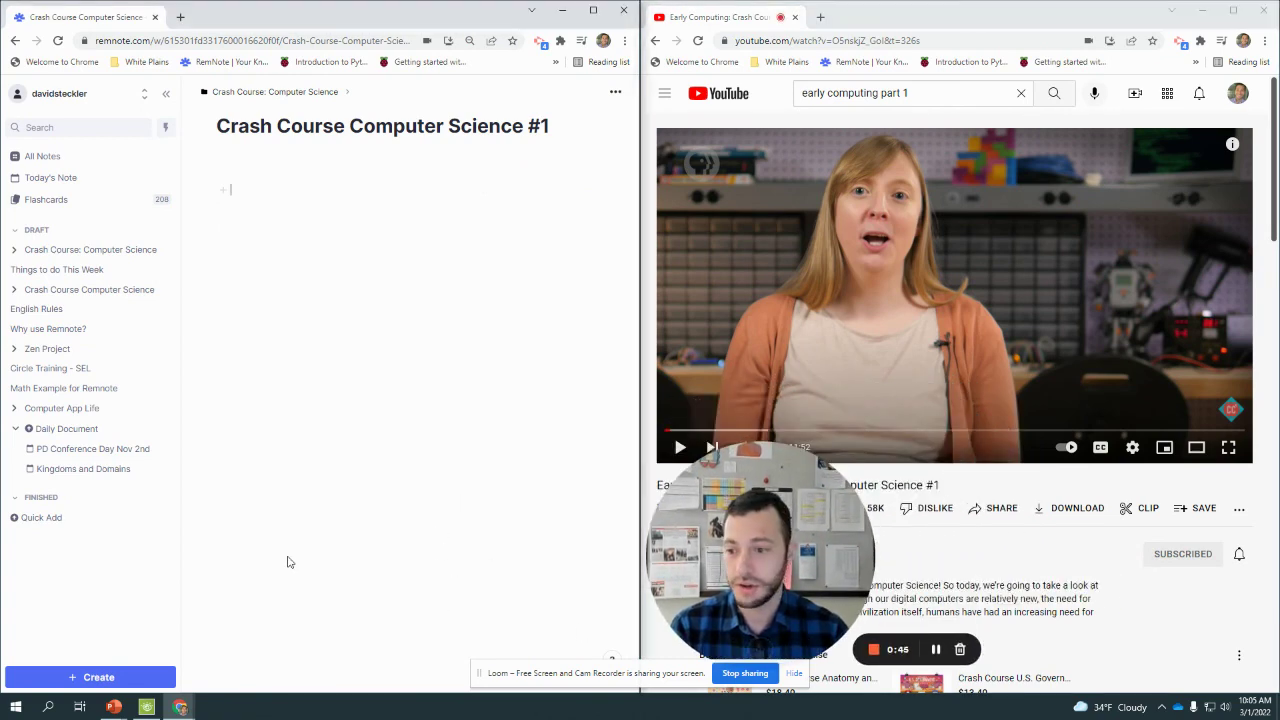
pyautogui.click(393, 366)
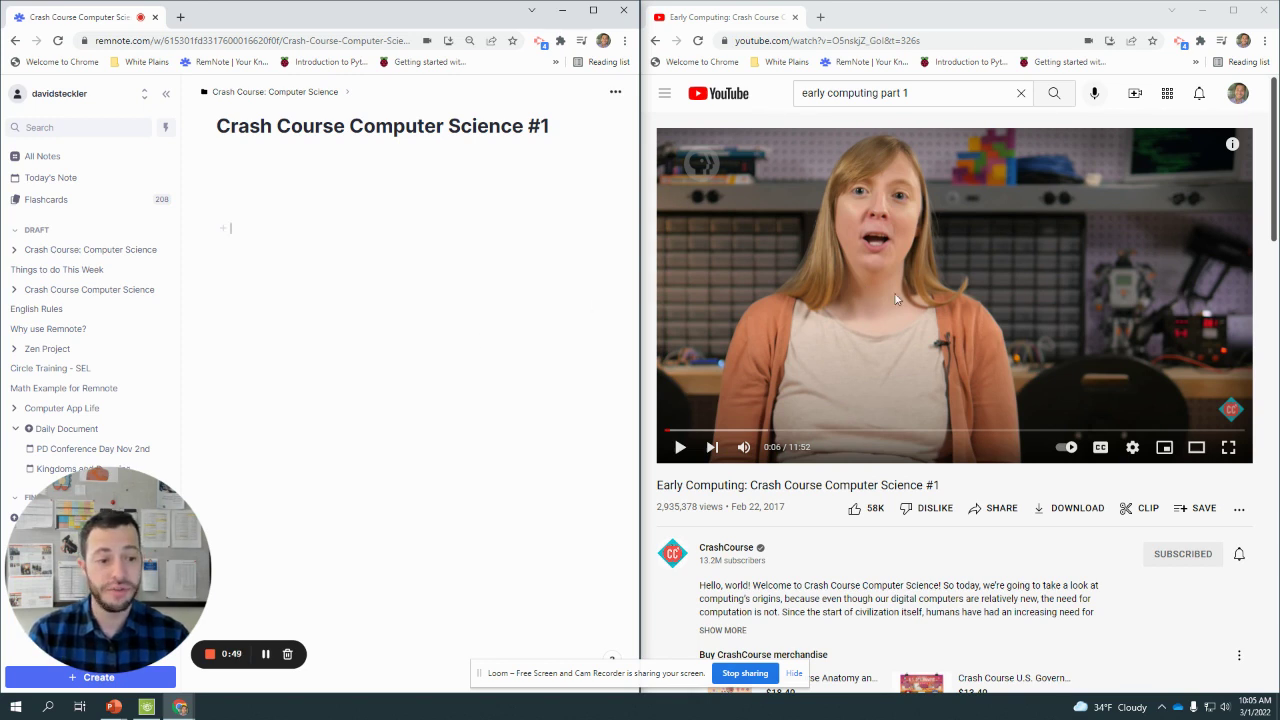
# Step: Turn on the video's closed captions and show its transcript without timestamps
pyautogui.click(1100, 447)
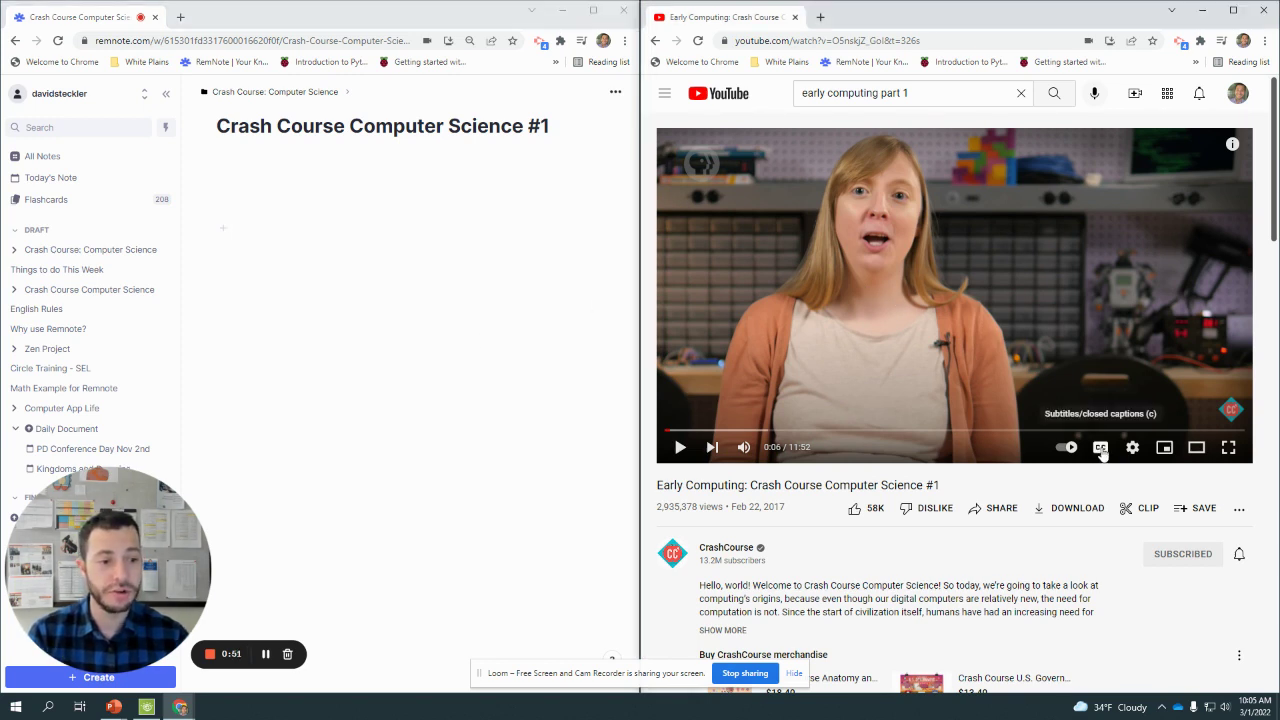
pyautogui.click(1239, 509)
pyautogui.click(1204, 563)
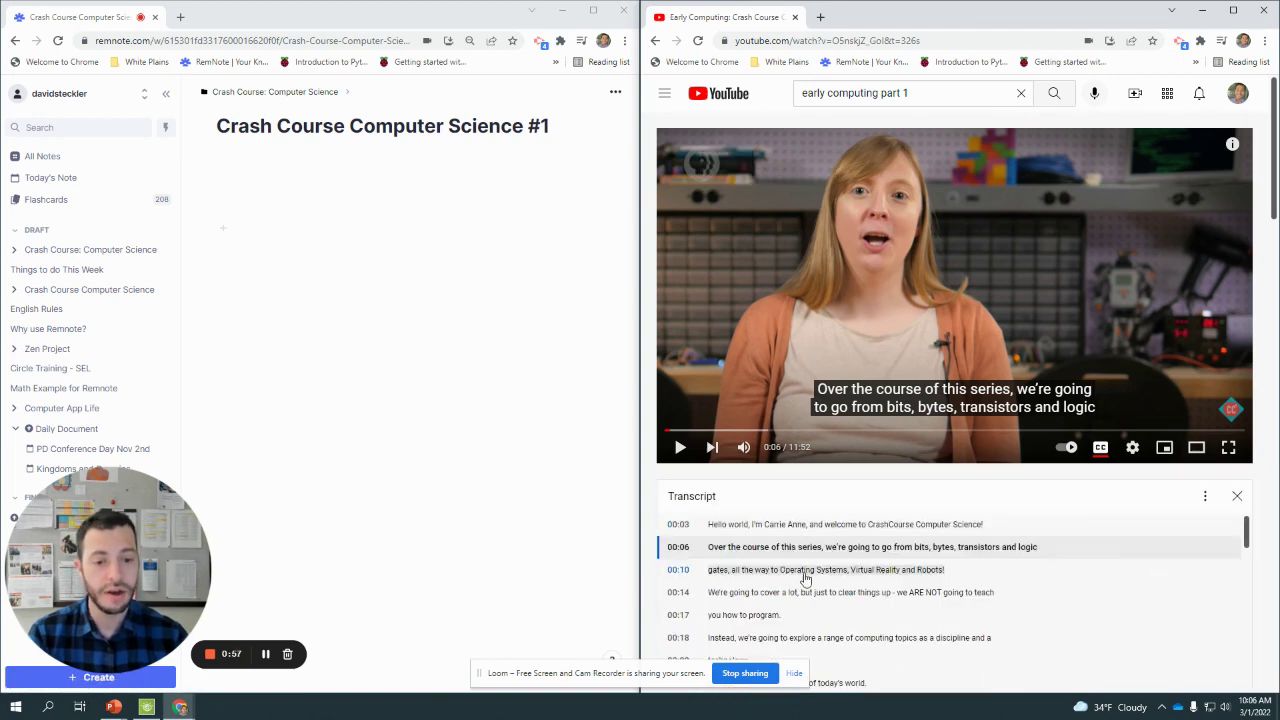
pyautogui.scroll(-7, 810, 565)
pyautogui.scroll(7, 813, 557)
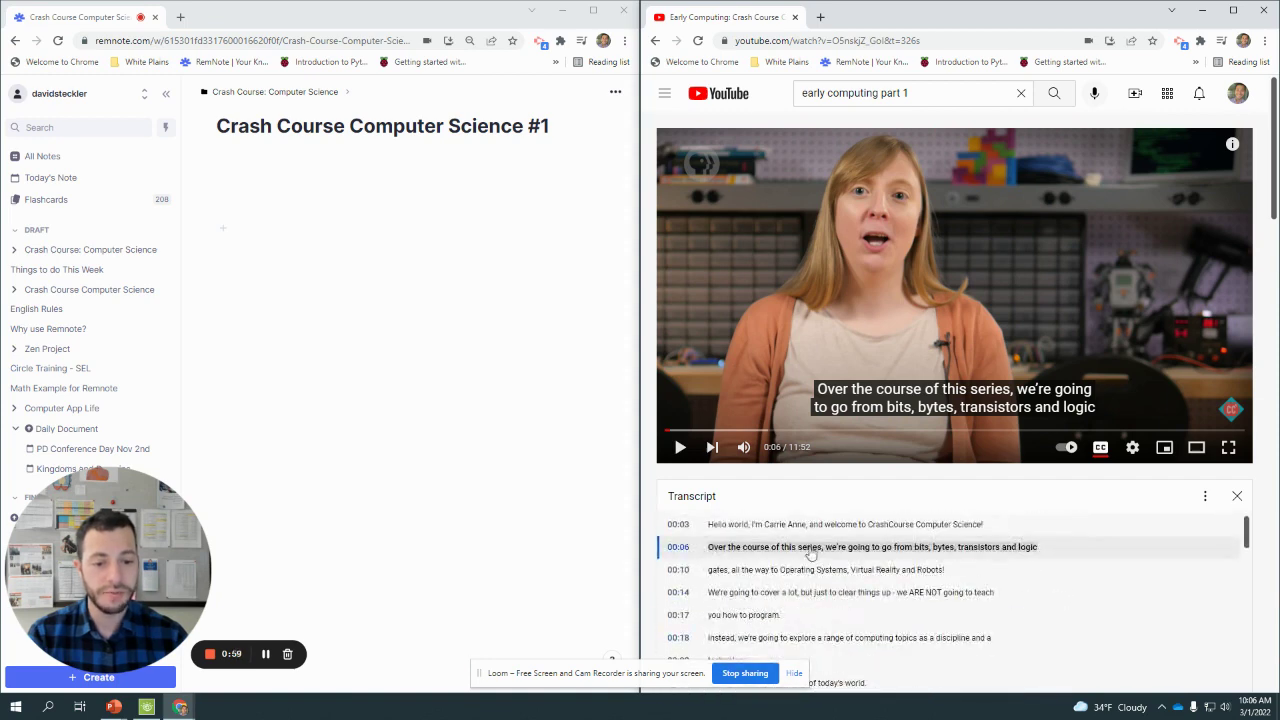
pyautogui.click(1205, 496)
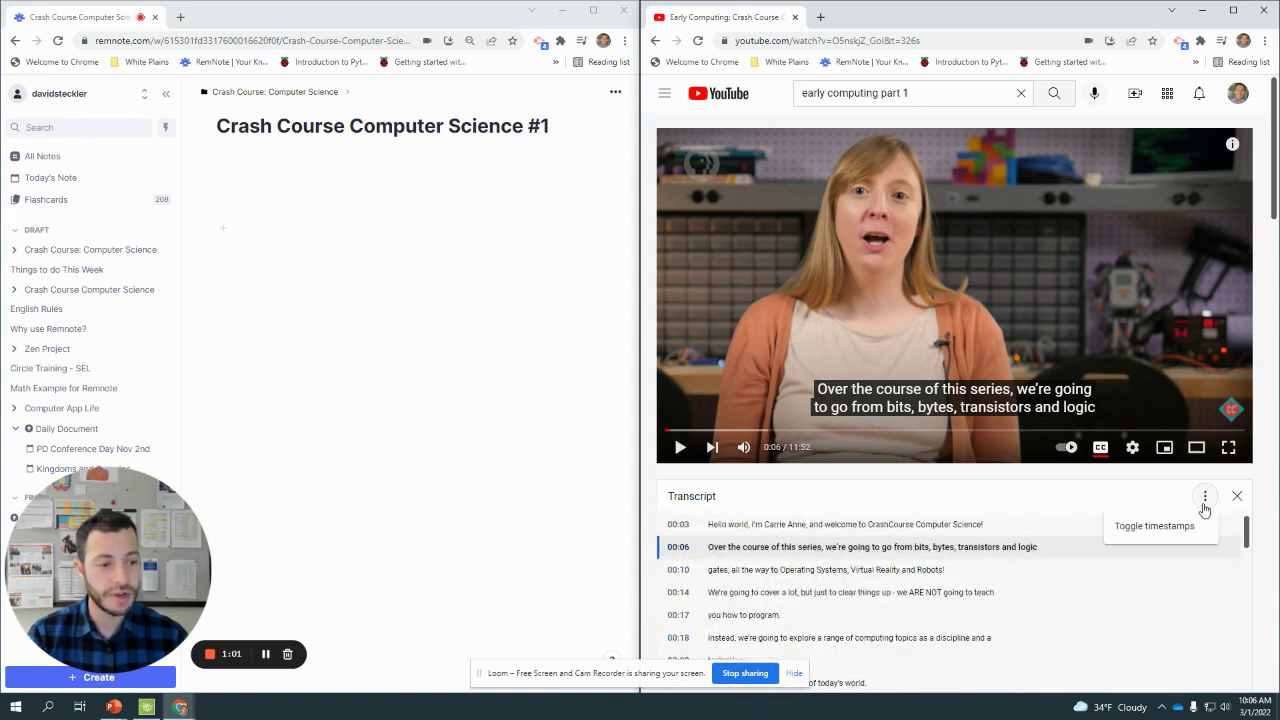
pyautogui.click(1155, 529)
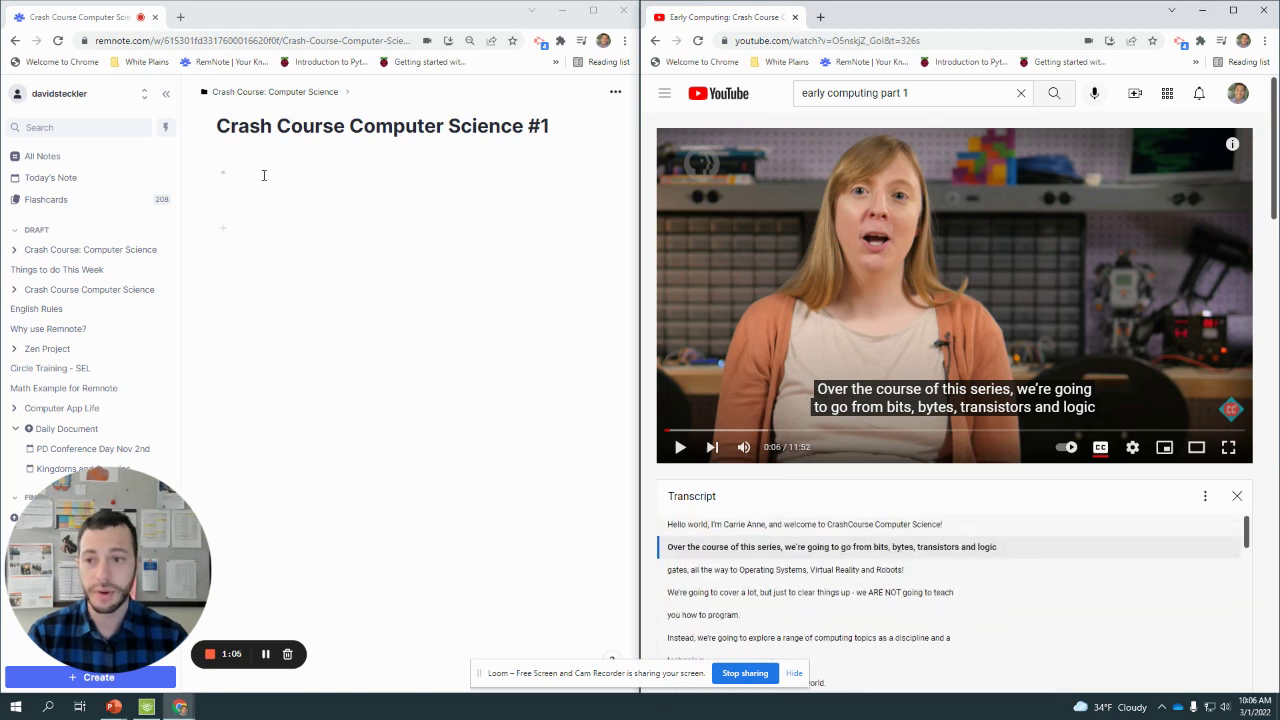
# Step: Play the video up to the line about computers suddenly turning off, at about 0:28, and pause it there
pyautogui.click(264, 175)
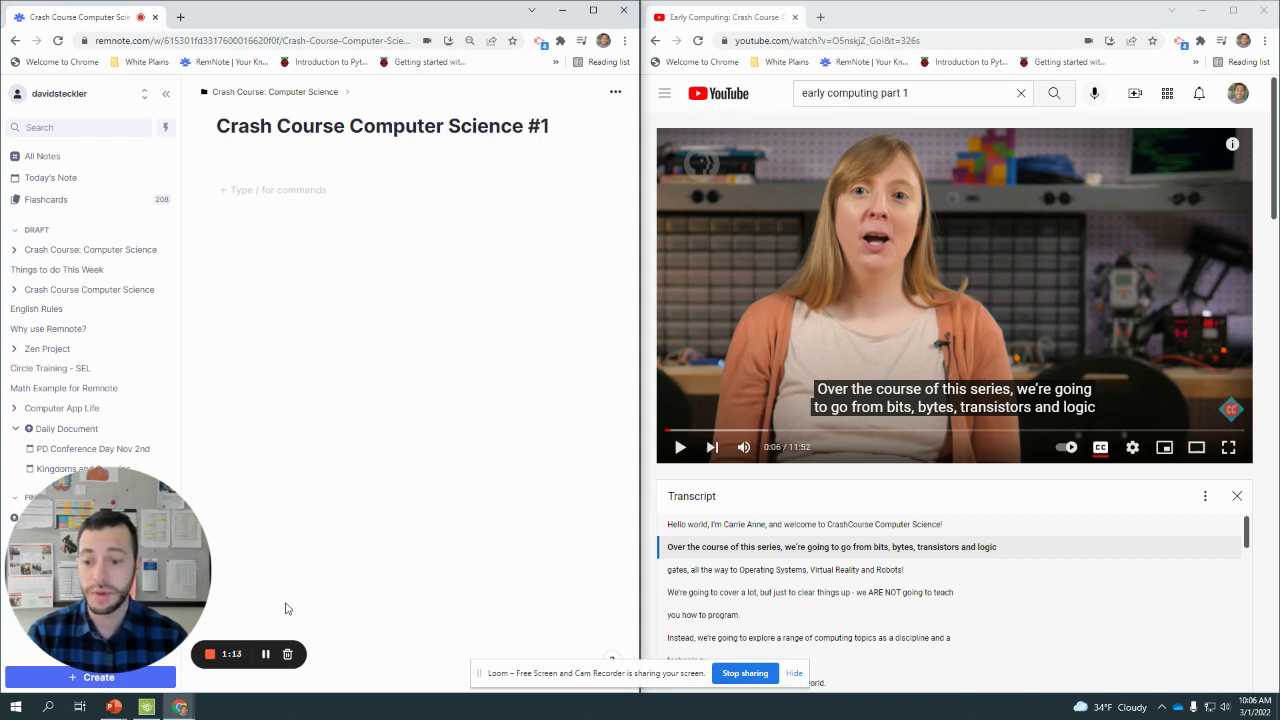
pyautogui.click(968, 297)
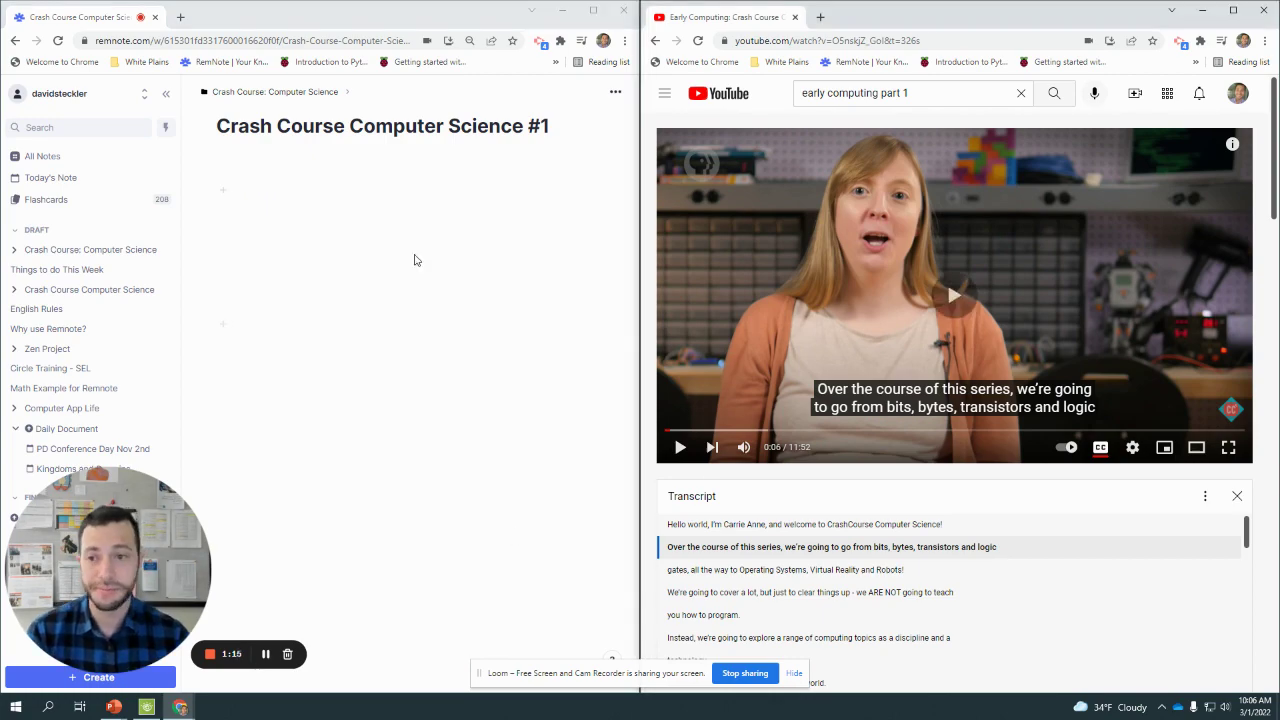
pyautogui.click(250, 197)
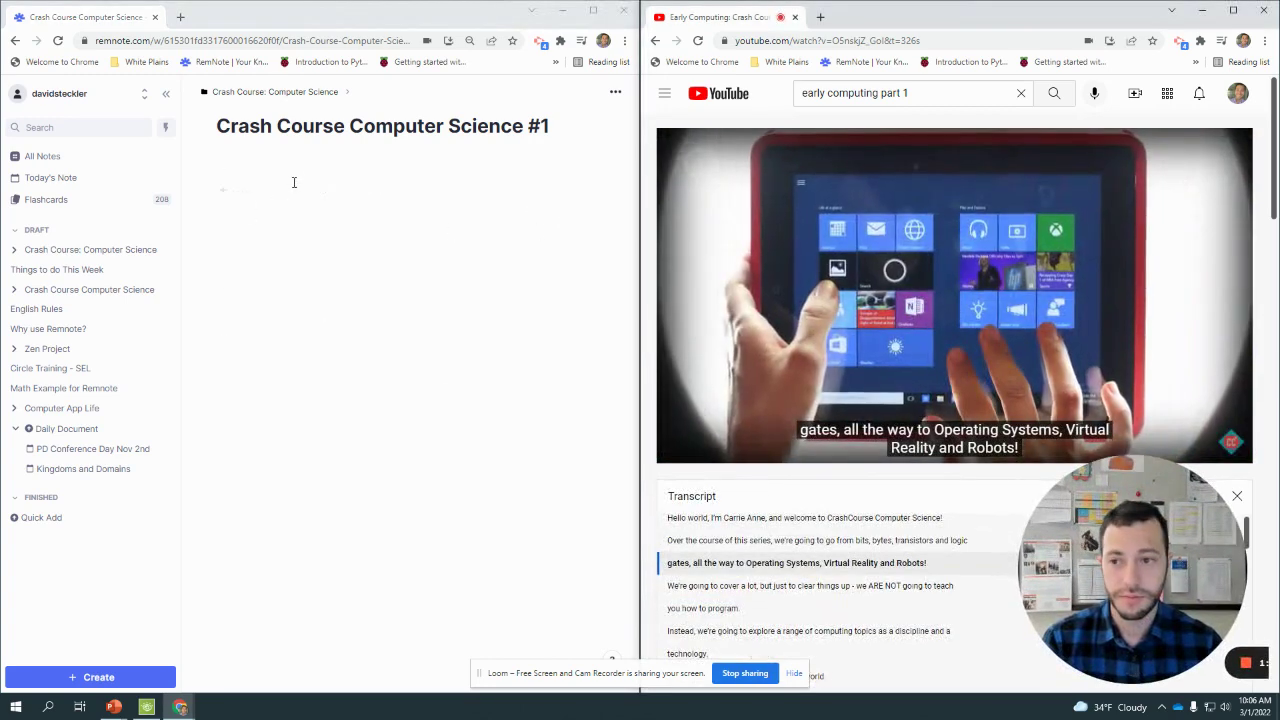
pyautogui.click(294, 180)
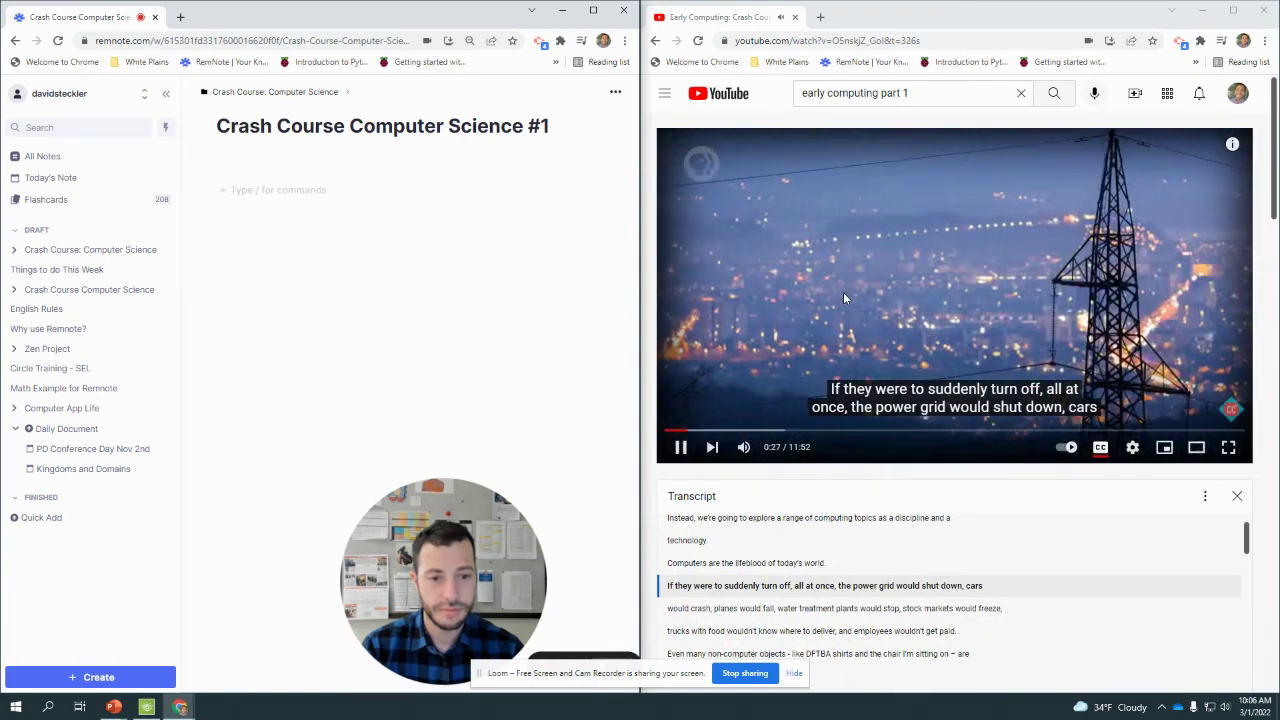
pyautogui.click(843, 292)
# Step: Write a multi-line flashcard question in the empty Rem: "What would happen if all computers were to suddenly turn off all at one?"
pyautogui.click(309, 195)
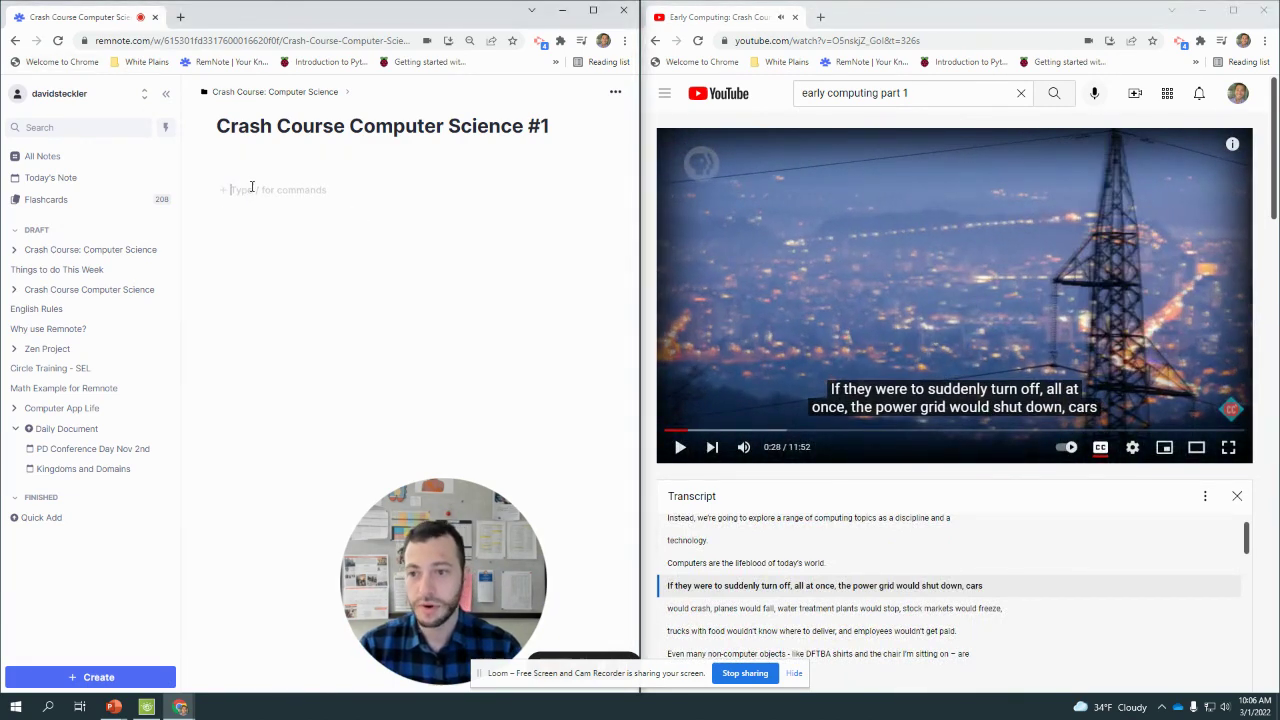
pyautogui.write('What would happen if all computers were to suddenly turn off all at once?→')
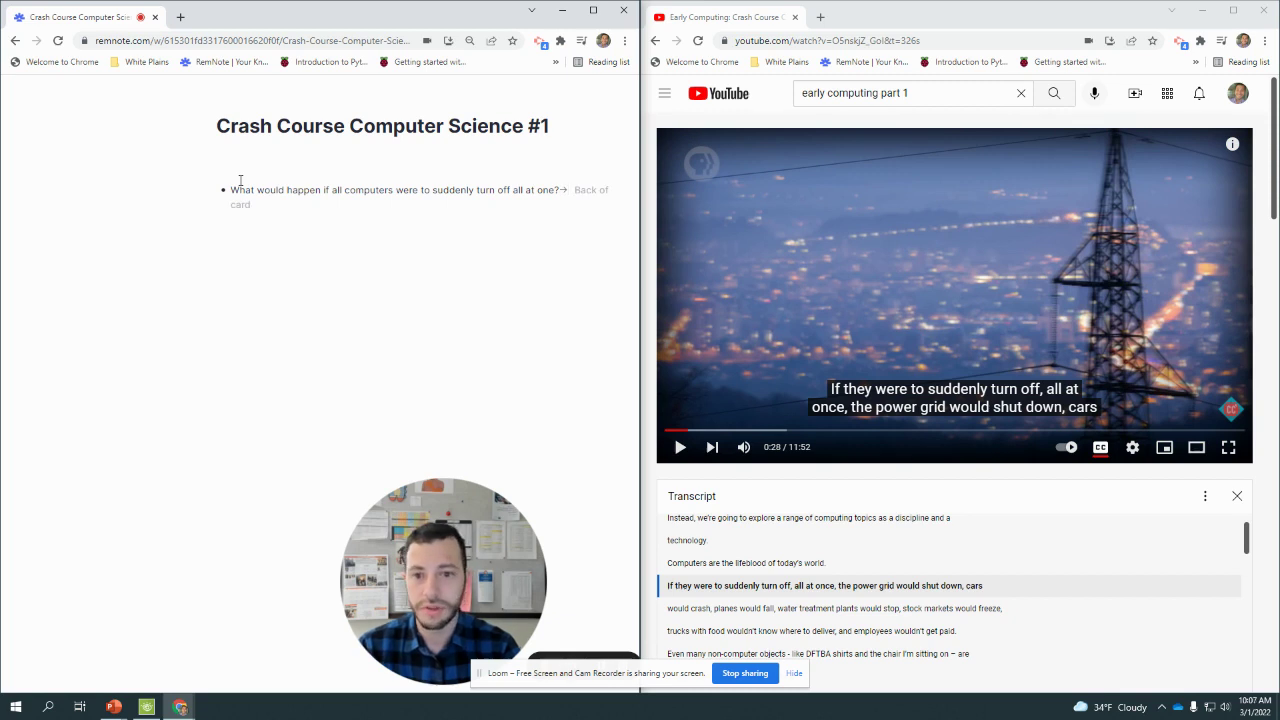
pyautogui.press('Return')
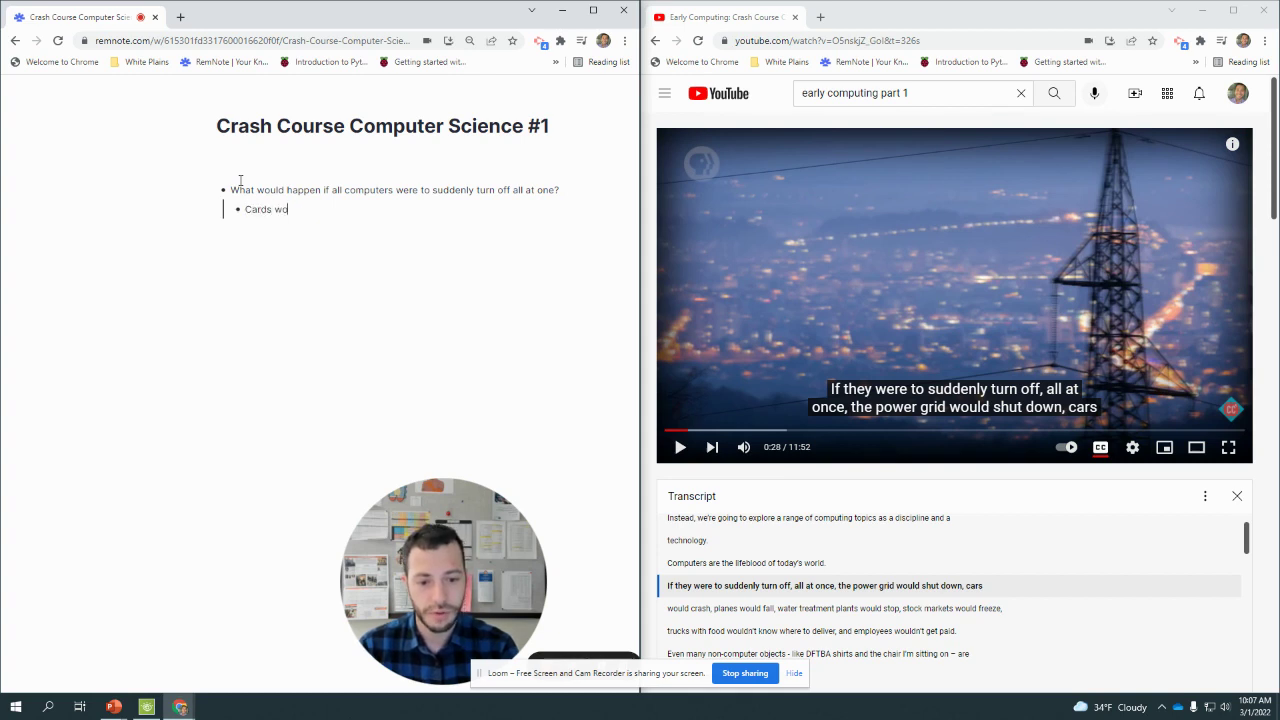
# Step: Add the answer bullets "Cards would crash", "Planes would fall" and "The power grid would shut down" under the question
pyautogui.write('Cards would crash')
pyautogui.press('Return')
pyautogui.write('Pla')
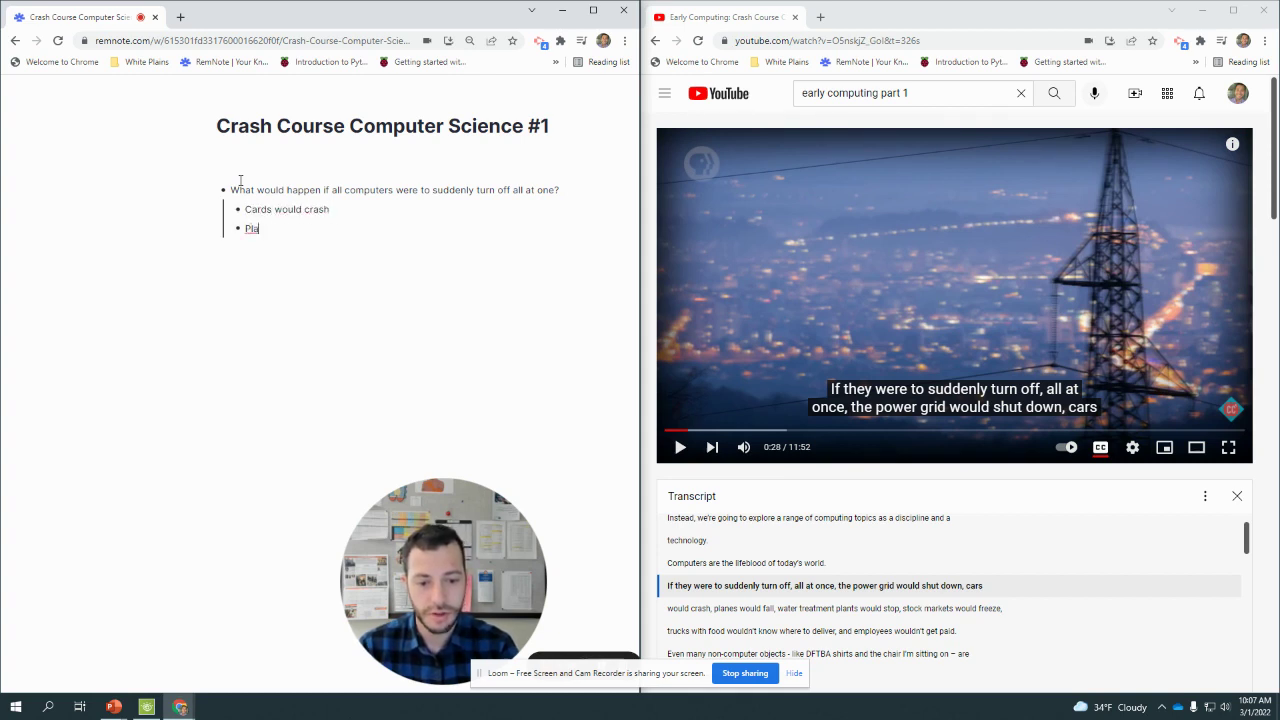
pyautogui.write('nes would fall')
pyautogui.press('Return')
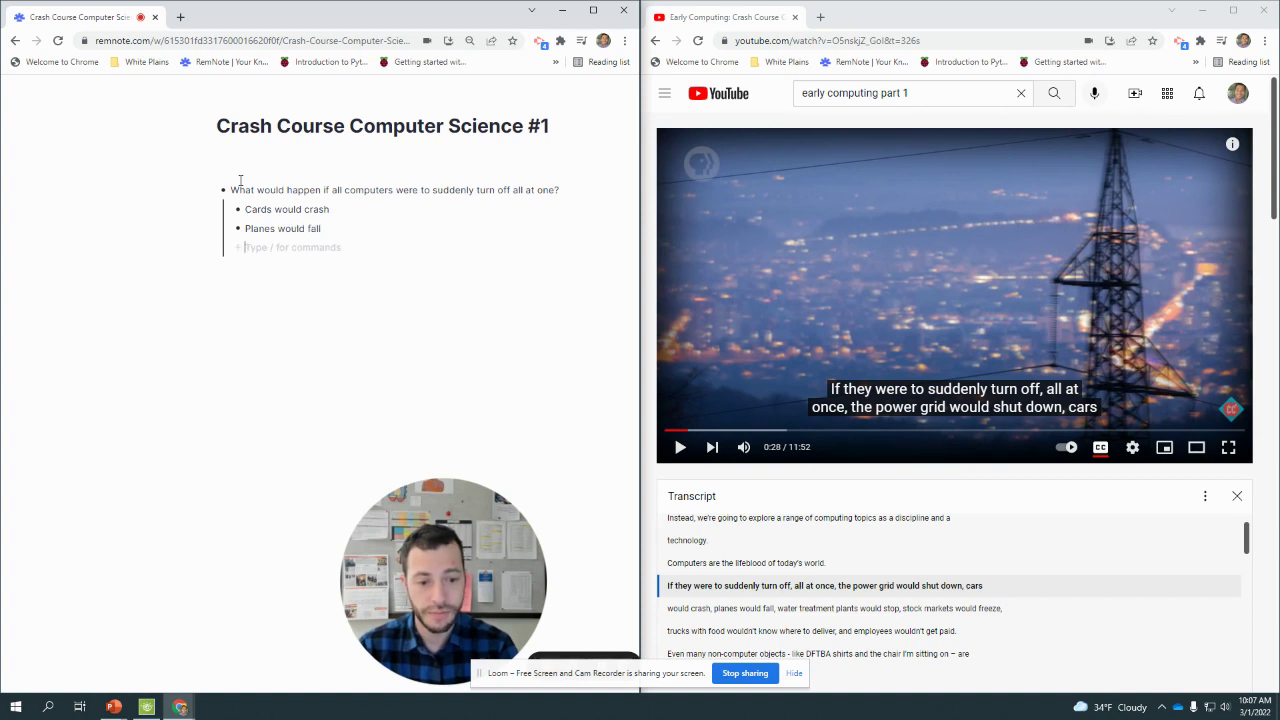
pyautogui.write('The power grid would')
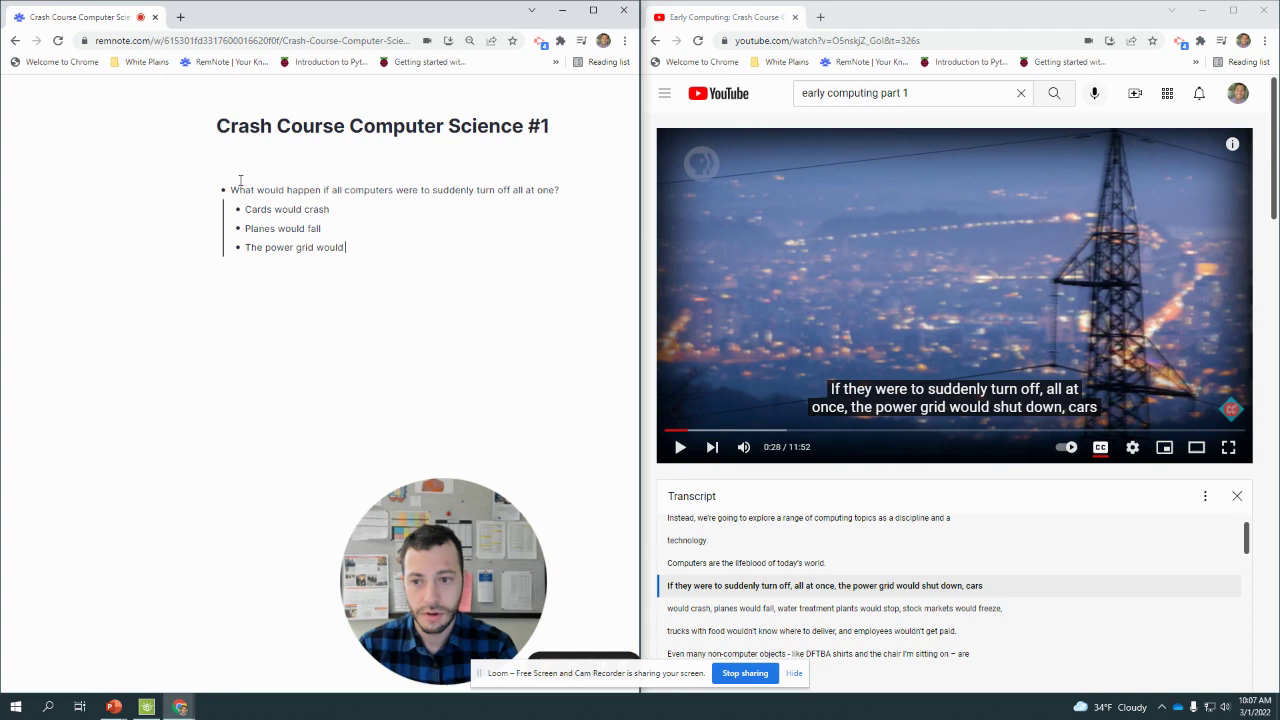
pyautogui.write(' shut down')
# Step: Add the answer bullets "water treatment plants would stop", "stock markets would freeze", "trucks wouldn't know where to deliver" and "Employees wouldn't get paid"
pyautogui.press('Return')
pyautogui.write('water treatment plants would stop')
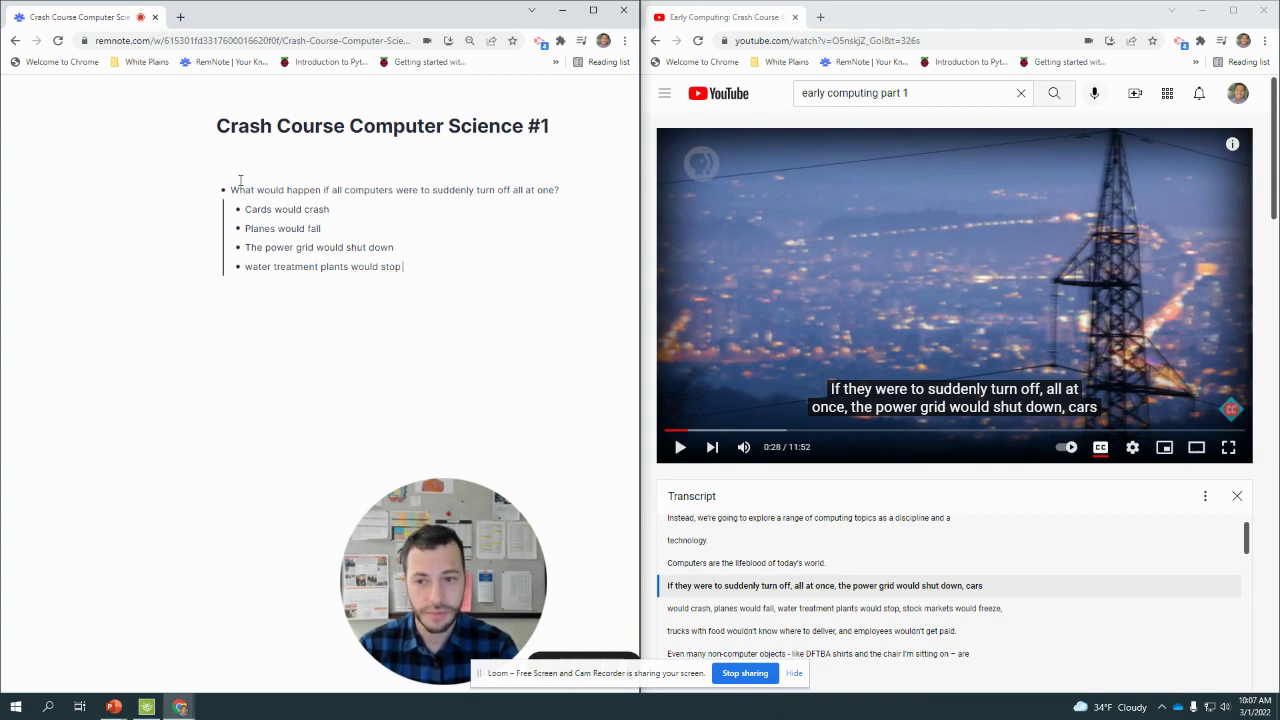
pyautogui.press('Return')
pyautogui.write('s')
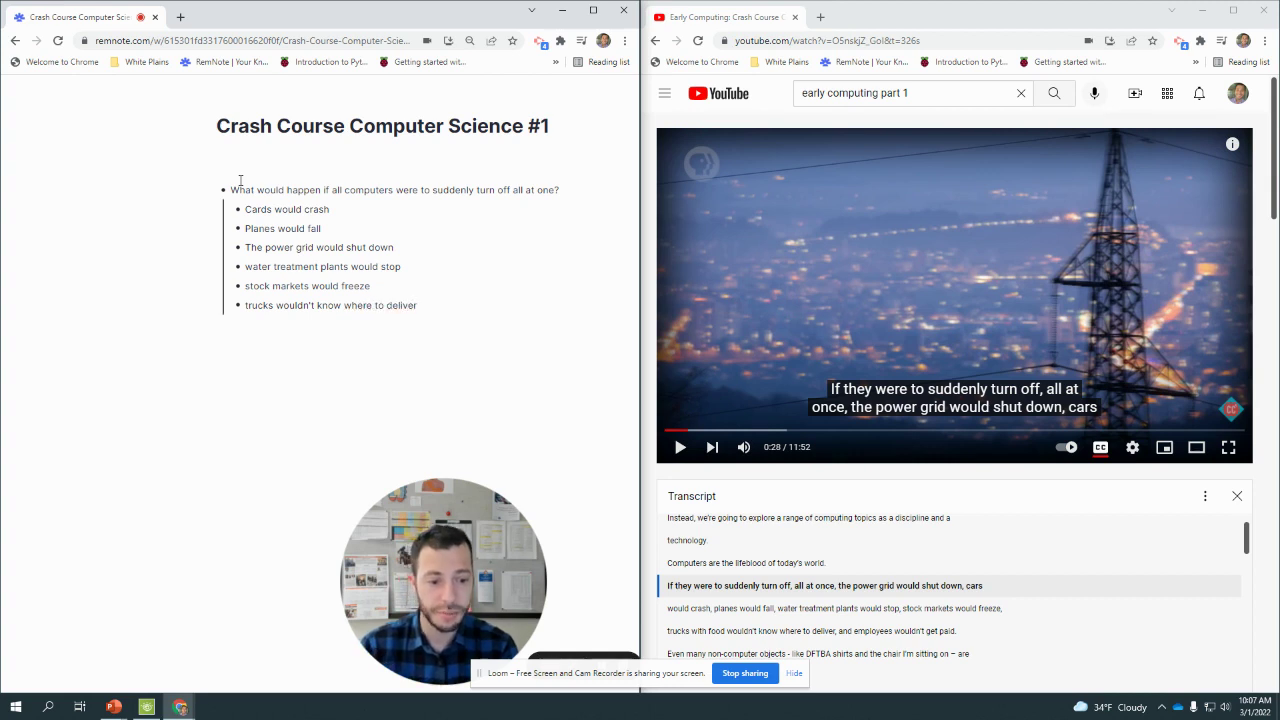
pyautogui.press('Return')
pyautogui.write("Employees wouldn't get paid")
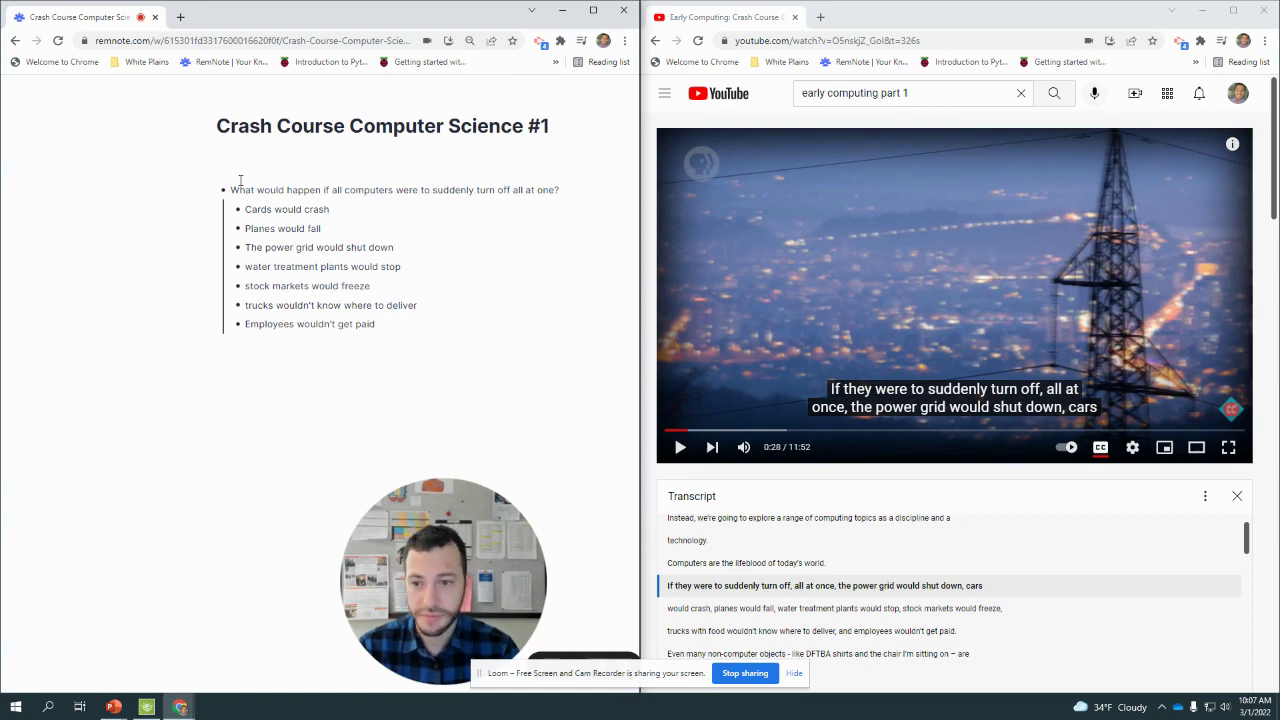
# Step: Resume the video and bold the flashcard question about all computers suddenly turning off
pyautogui.click(1141, 300)
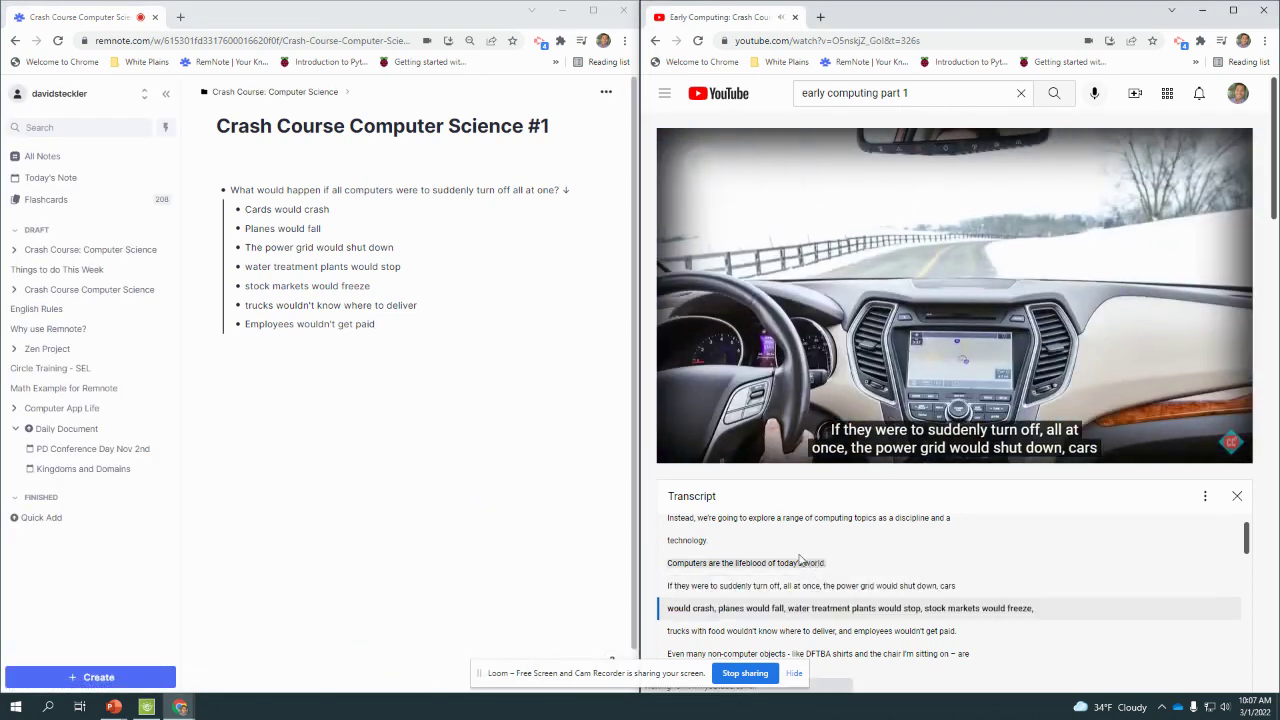
pyautogui.click(371, 366)
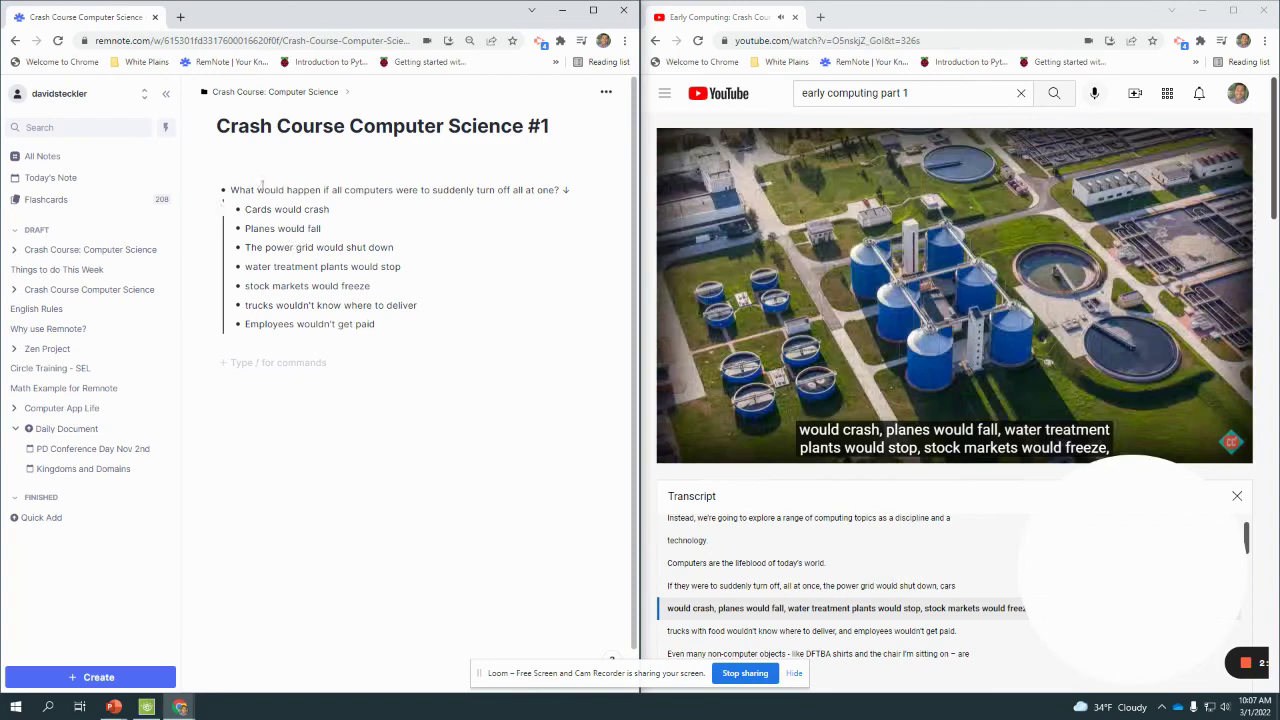
pyautogui.tripleClick(297, 189)
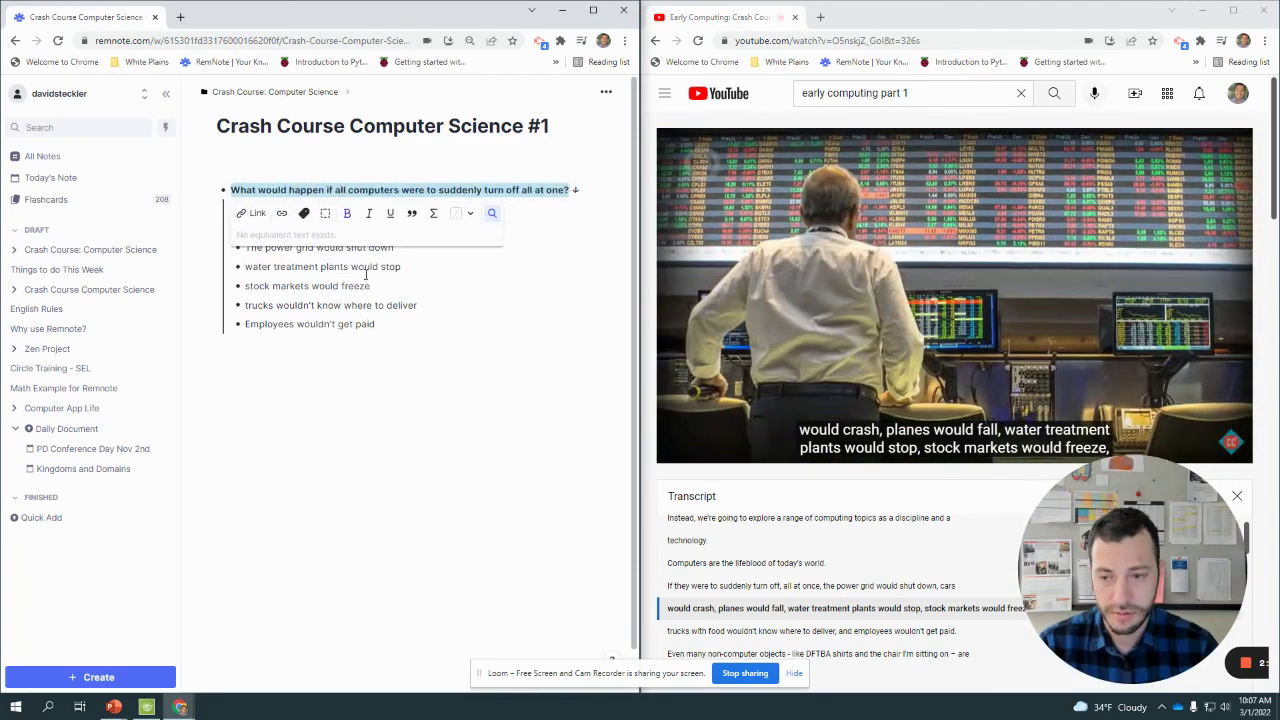
pyautogui.click(283, 366)
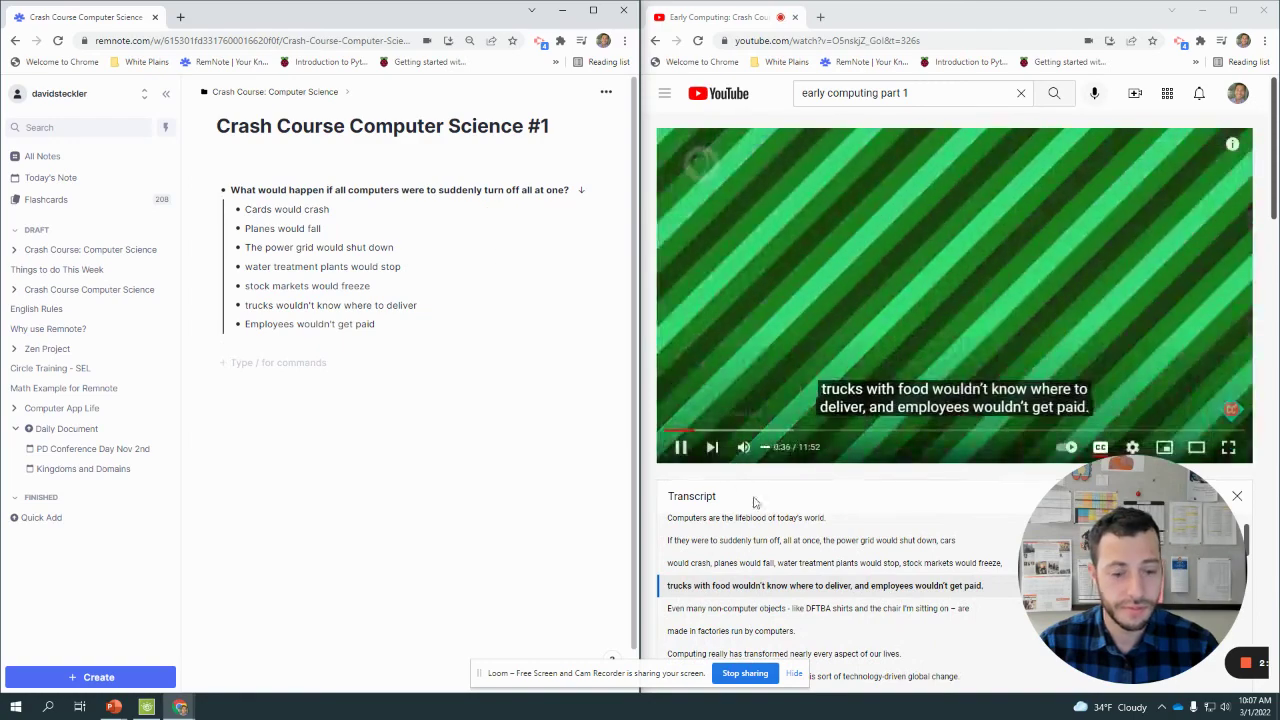
# Step: Follow the video up to the line "in agriculture, industry and domestic life" and pause it at 0:55
pyautogui.scroll(-2, 754, 502)
pyautogui.scroll(3, 800, 560)
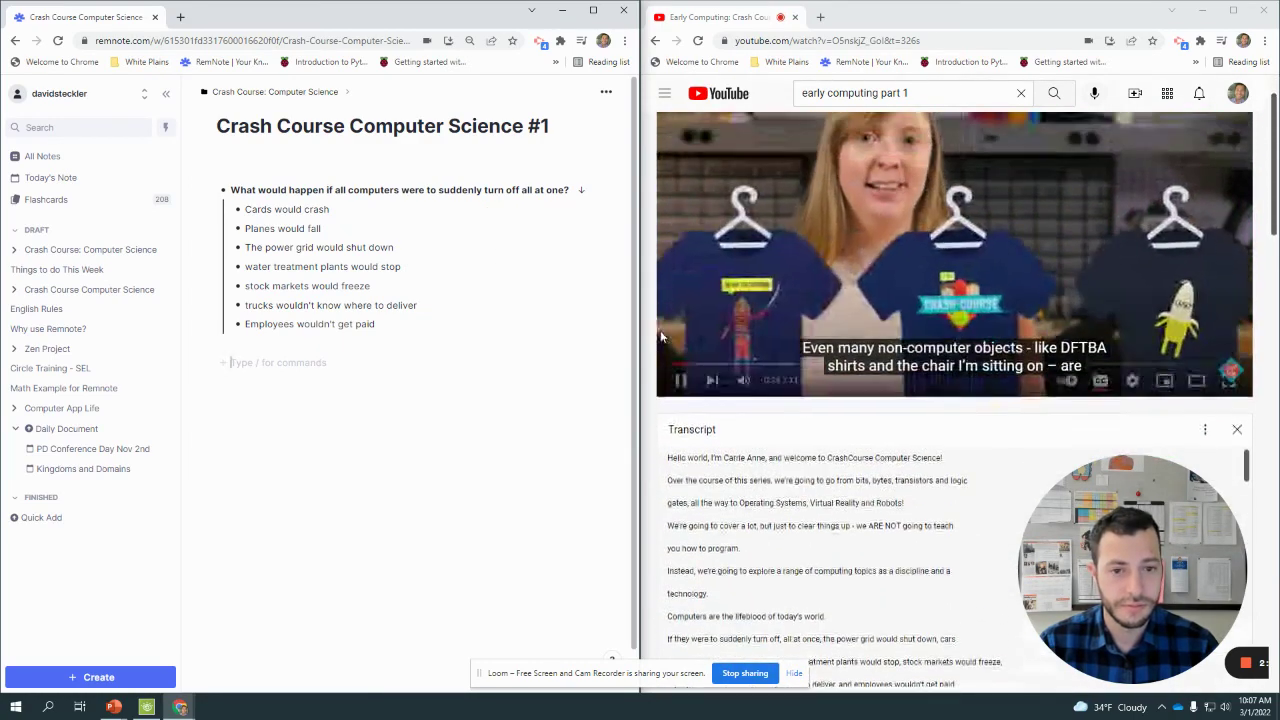
pyautogui.scroll(1, 760, 500)
pyautogui.scroll(-3, 820, 545)
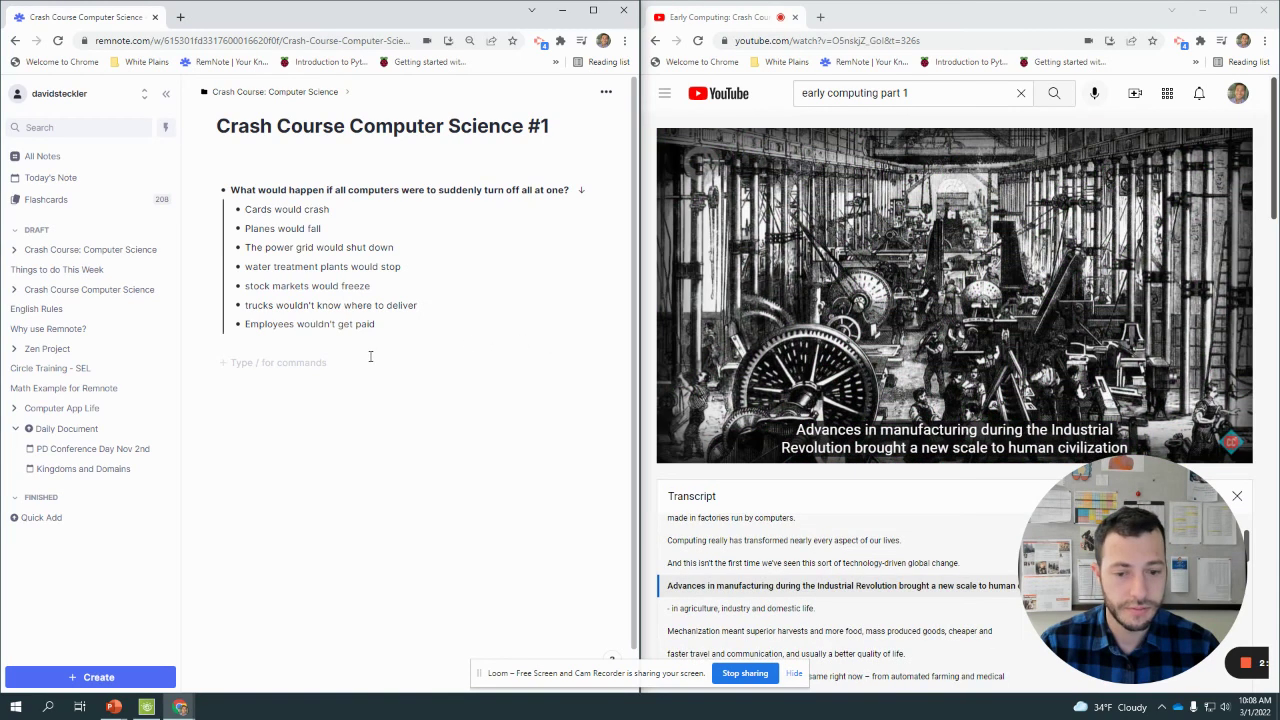
pyautogui.moveTo(985, 305)
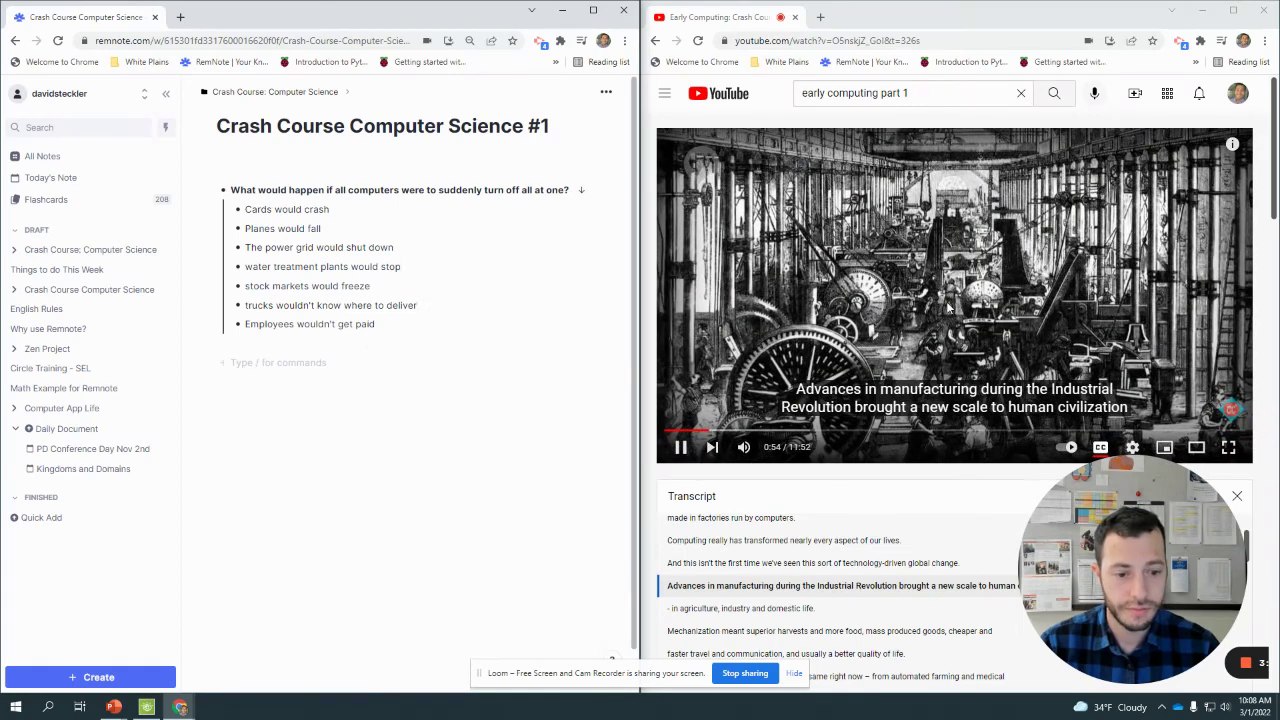
pyautogui.click(948, 307)
# Step: Add the flashcard "When was the last time we saw technology-driven global change" with the answer "The industrial Revolution"
pyautogui.click(401, 364)
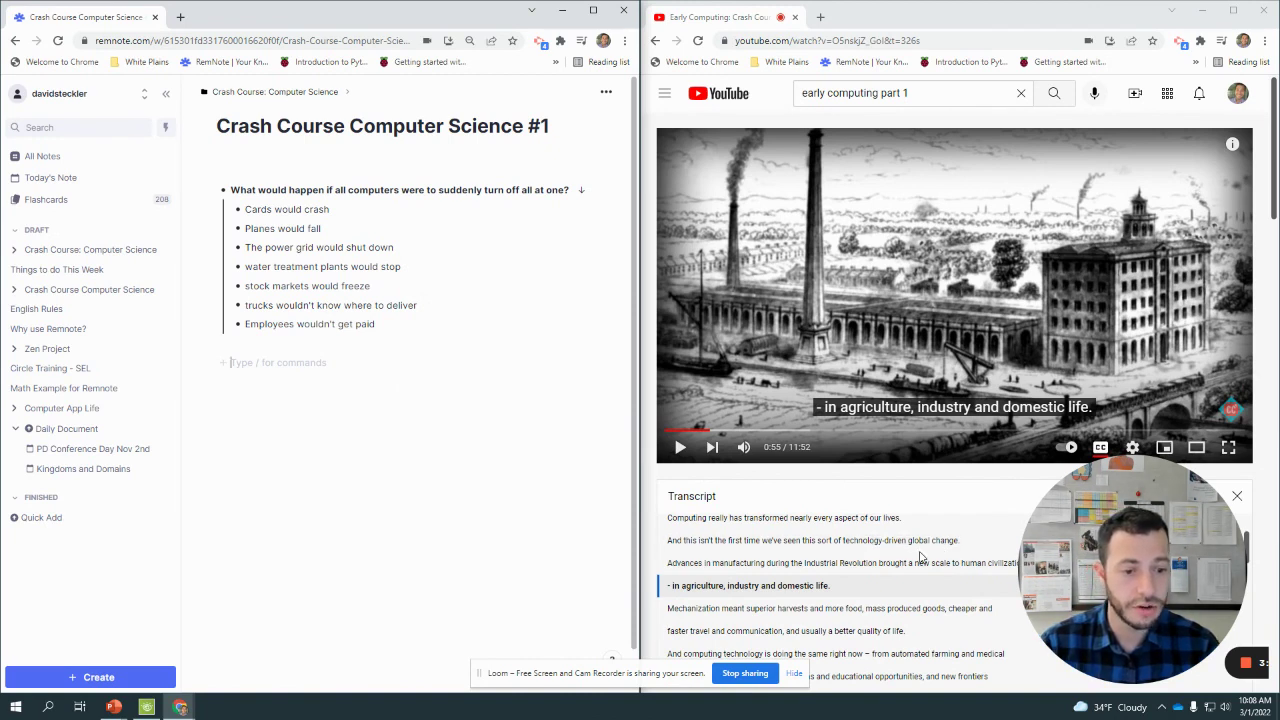
pyautogui.write('Wh')
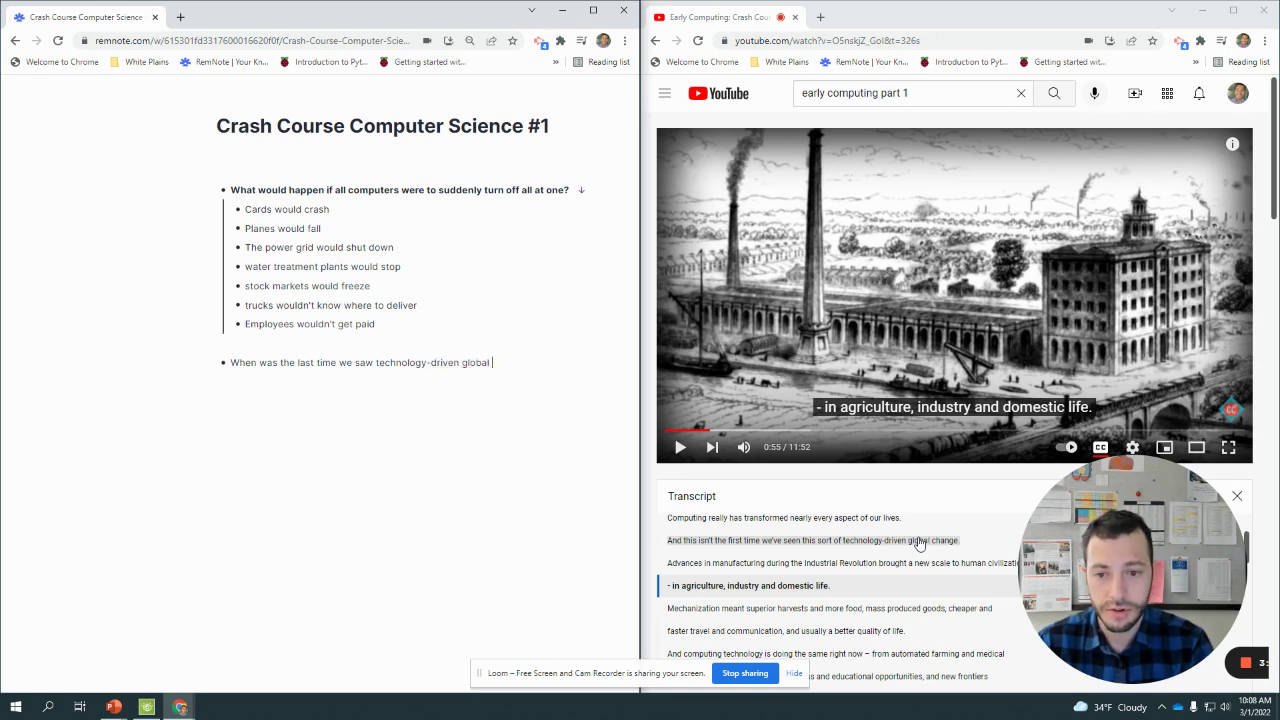
pyautogui.write('change>>>')
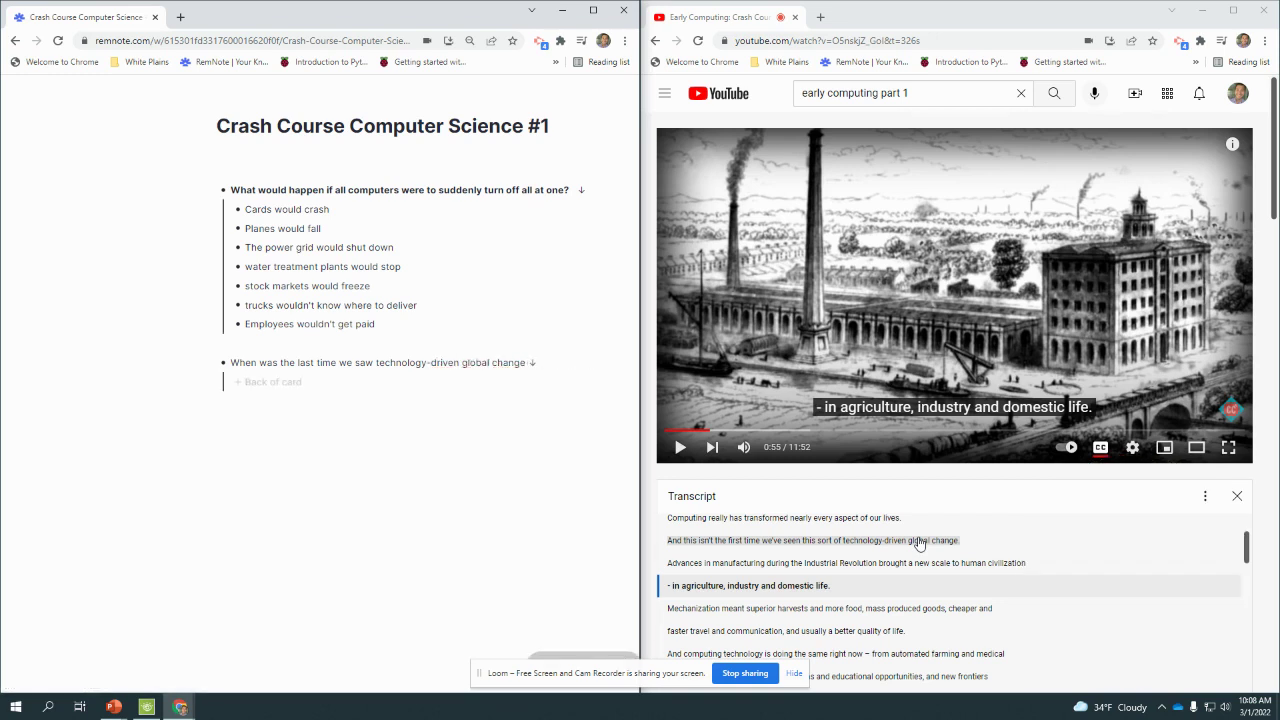
pyautogui.write('The industrial')
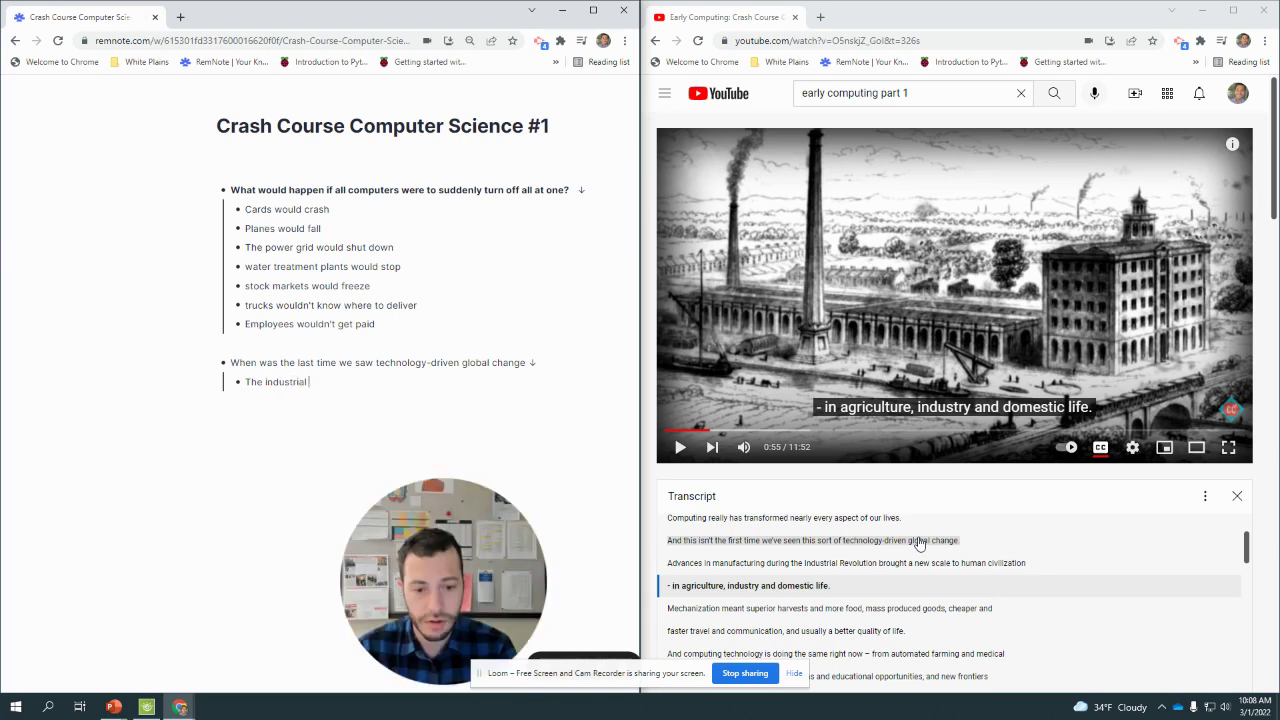
pyautogui.write(' Revolution')
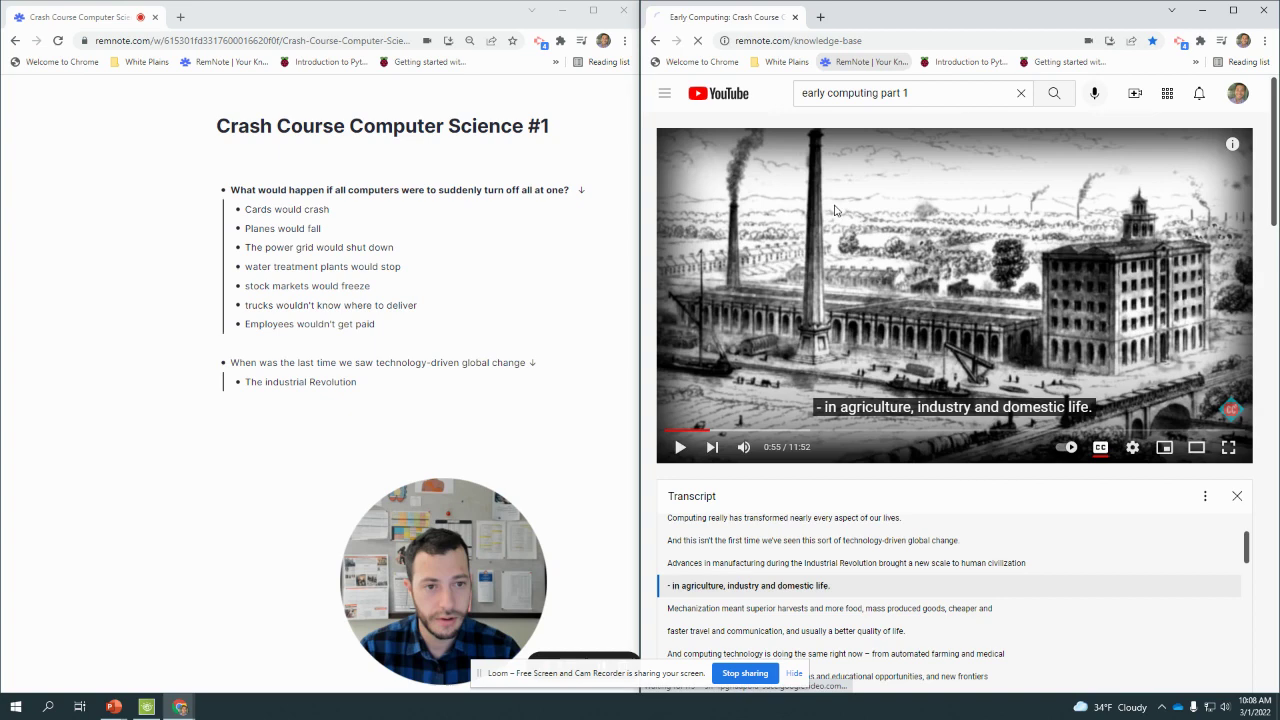
# Step: Open the RemNote notes list in the video's browser window and add an empty answer bullet below "The industrial Revolution"
pyautogui.click(853, 62)
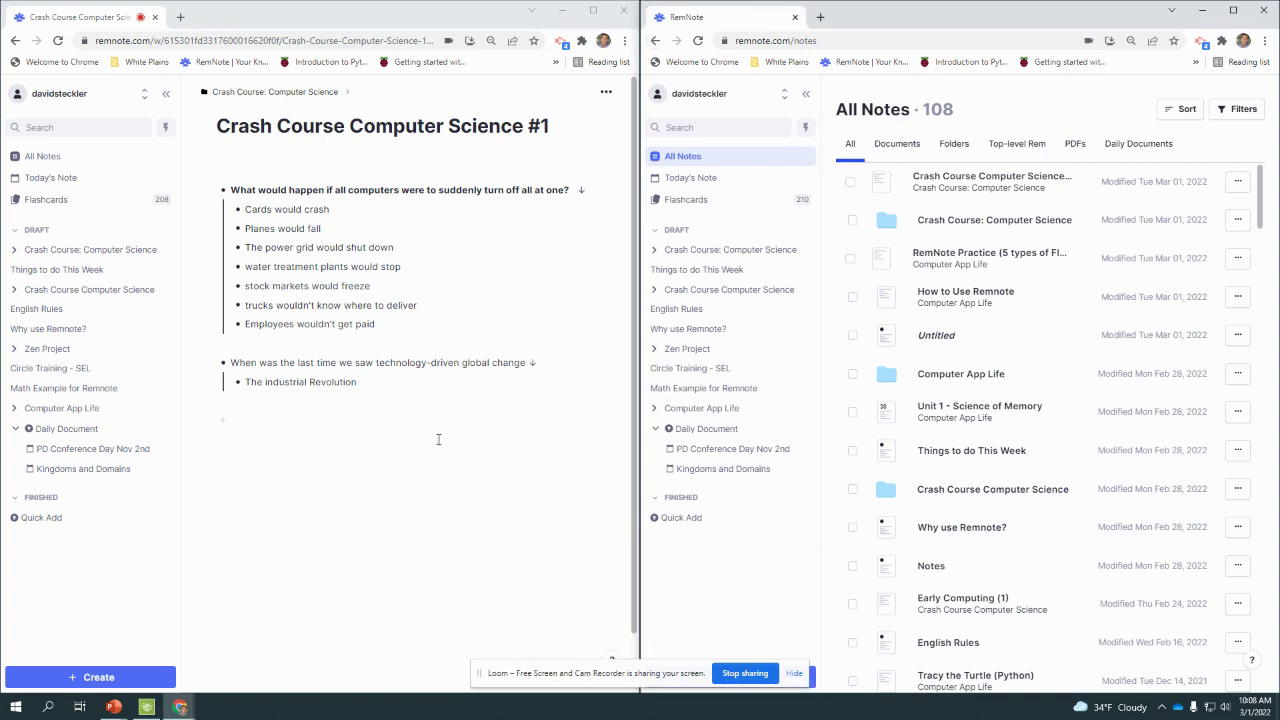
pyautogui.click(404, 396)
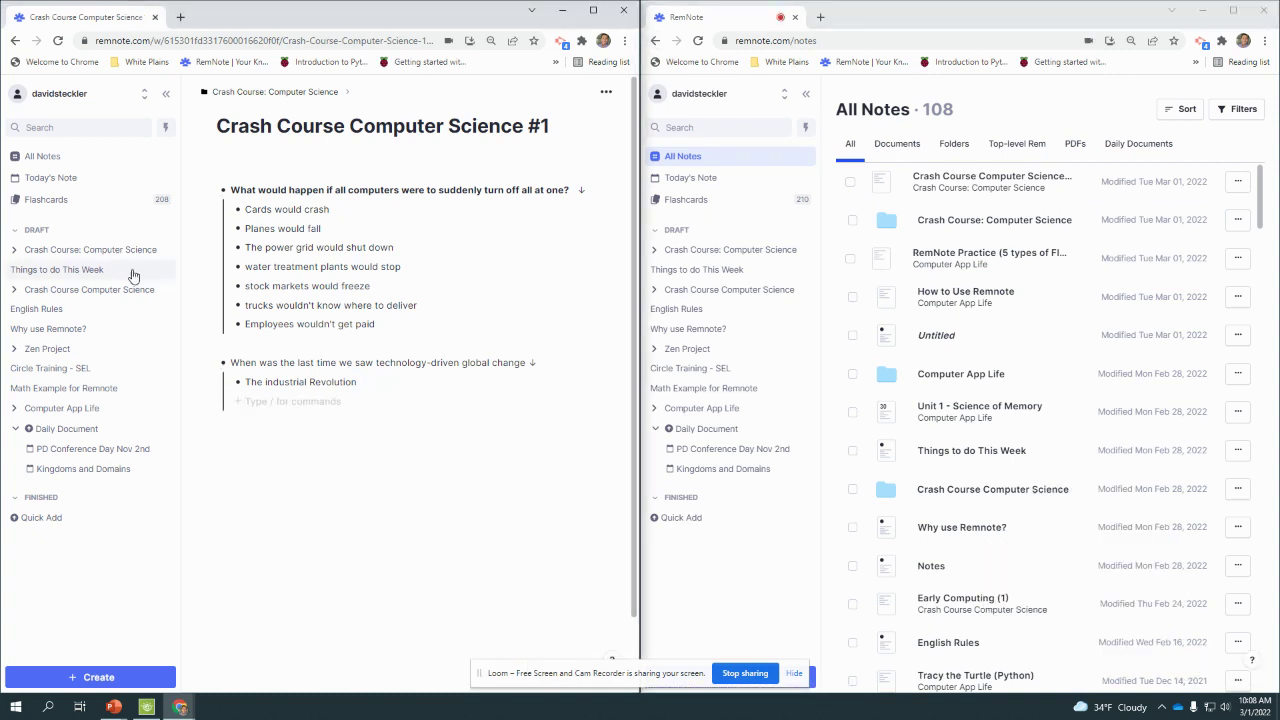
pyautogui.click(820, 18)
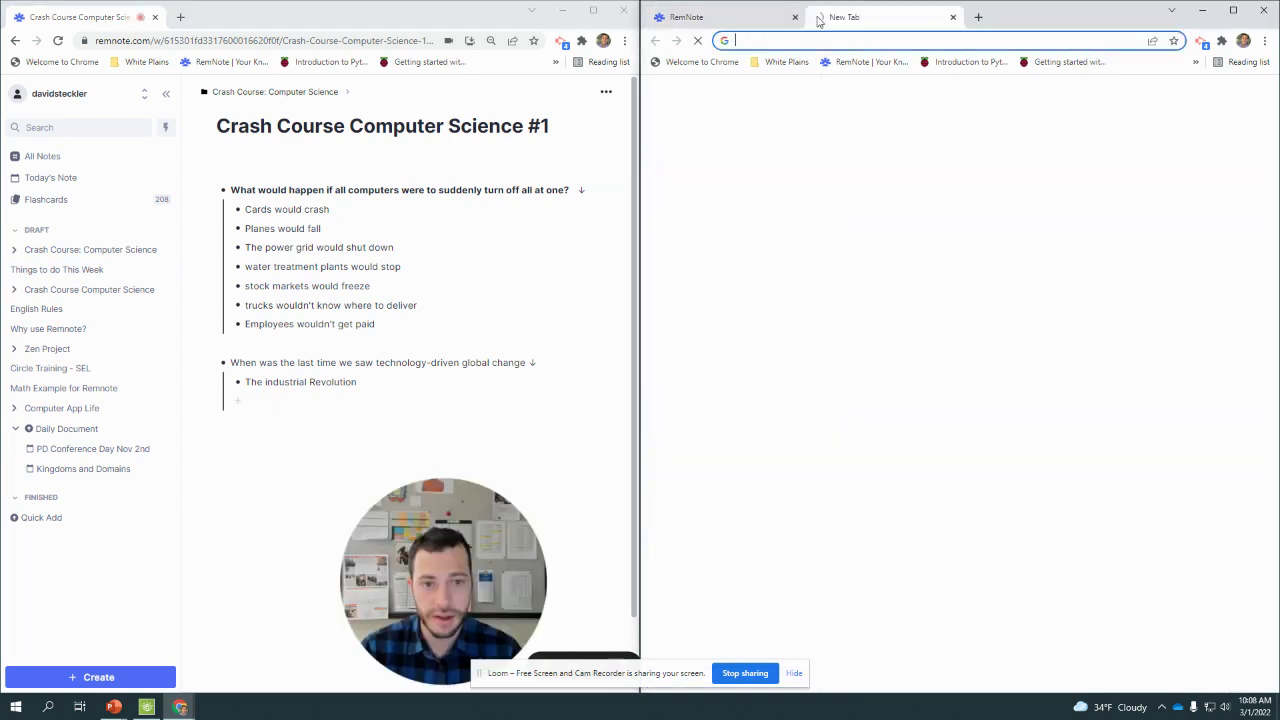
pyautogui.write('the ii')
pyautogui.press('BackSpace')
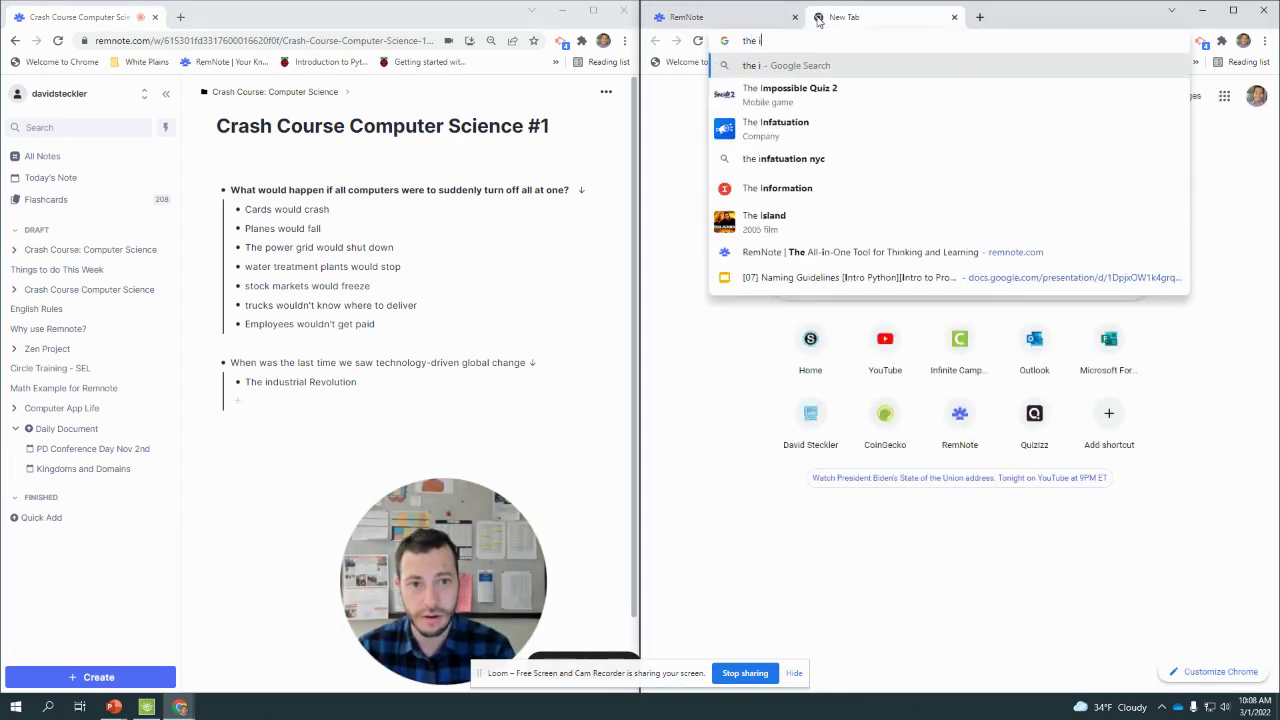
pyautogui.write('ndu')
pyautogui.click(955, 17)
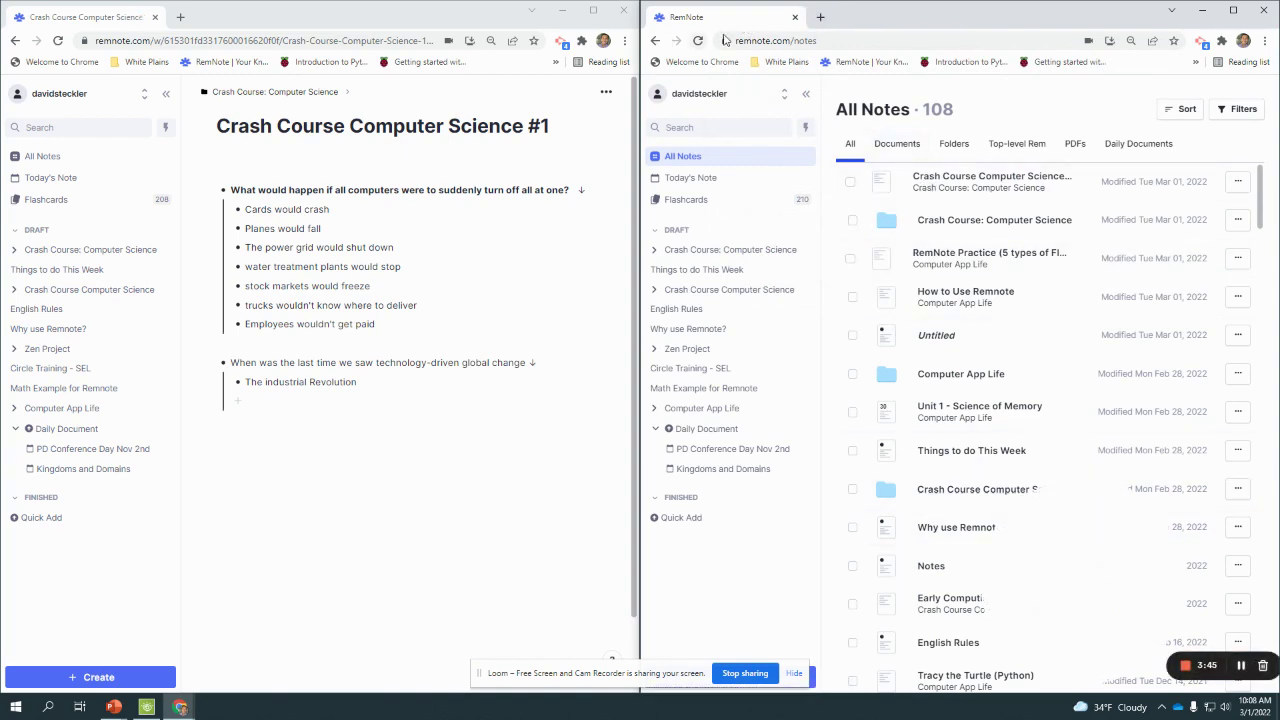
# Step: Reopen the video page, capture the factory frame at 0:52 and paste it as an answer bullet below "The industrial Revolution"
pyautogui.hotkey('ctrl', 'shift', 't')
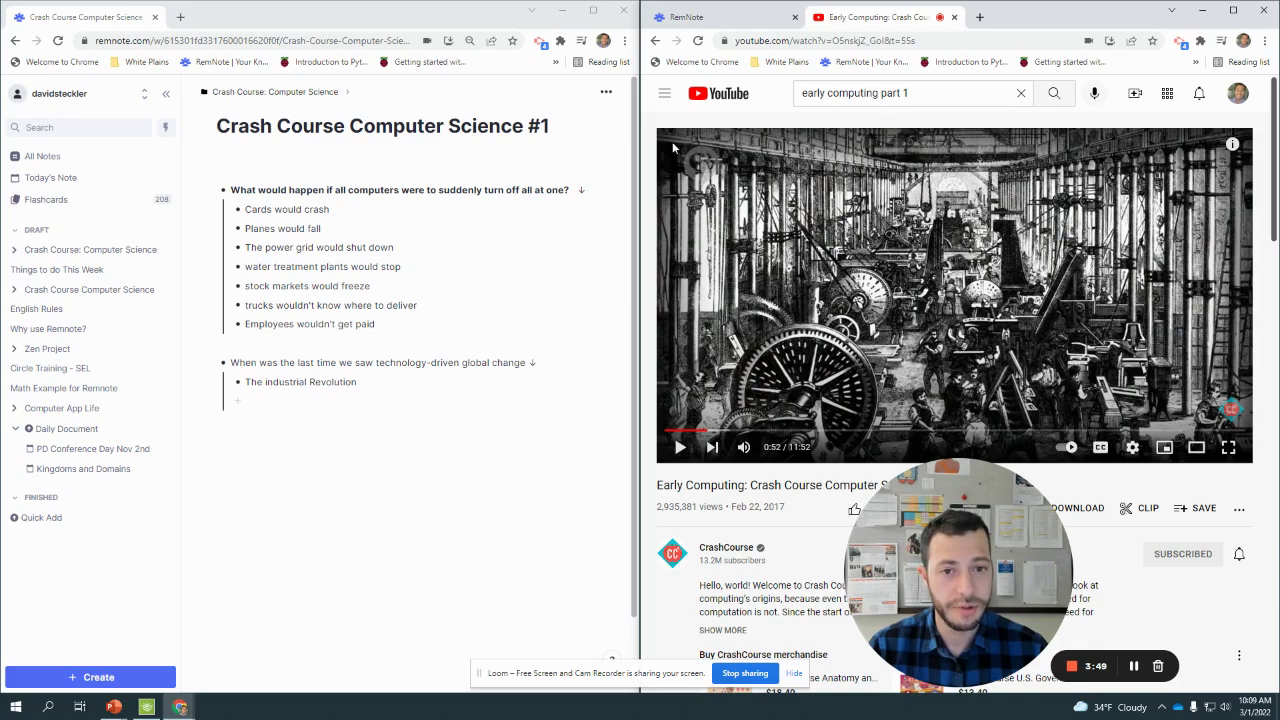
pyautogui.press('super+shift+s')
pyautogui.moveTo(663, 137); pyautogui.dragTo(1178, 401)
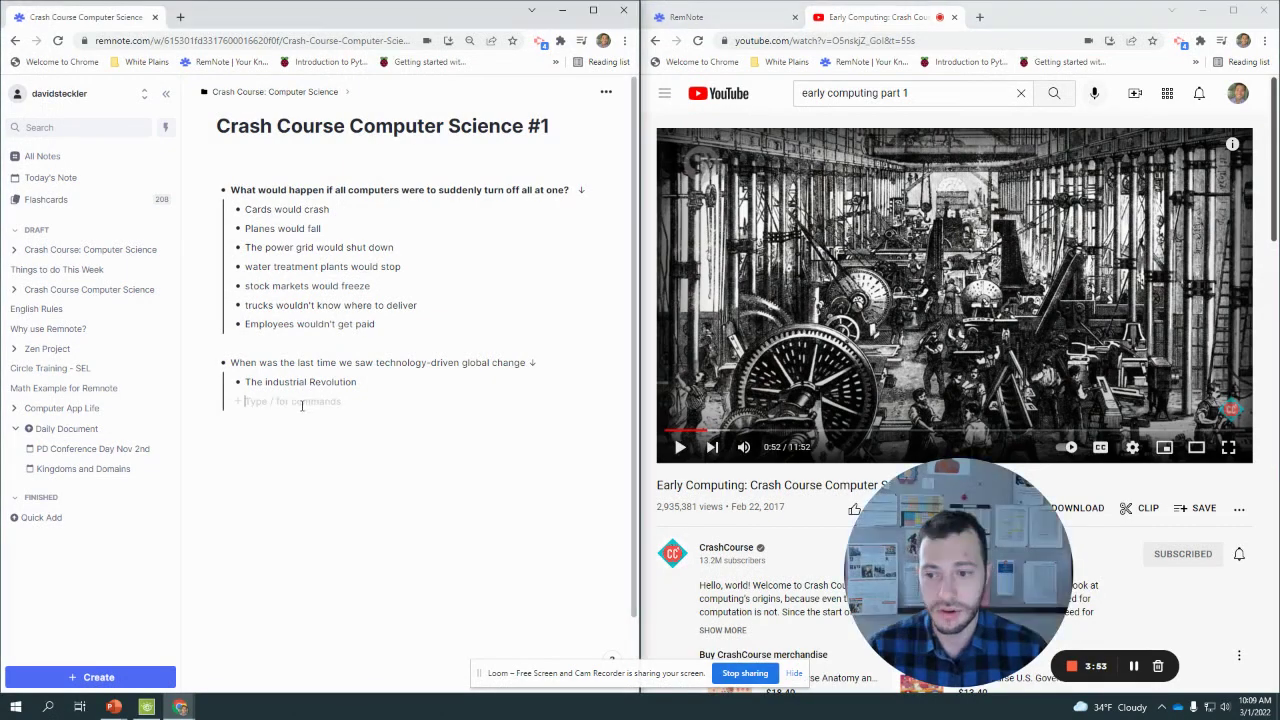
pyautogui.hotkey('ctrl', 'v')
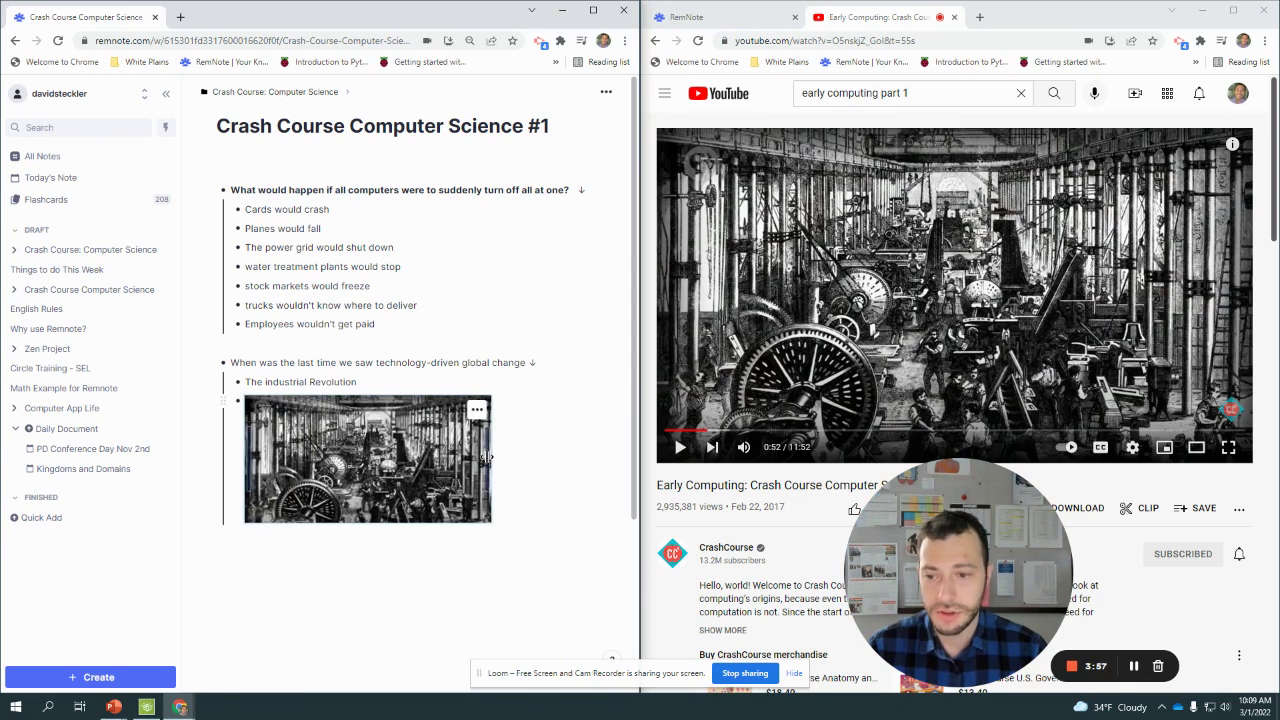
# Step: Resume the video with its transcript open and pause it at 0:59, during the line about mechanization
pyautogui.click(895, 325)
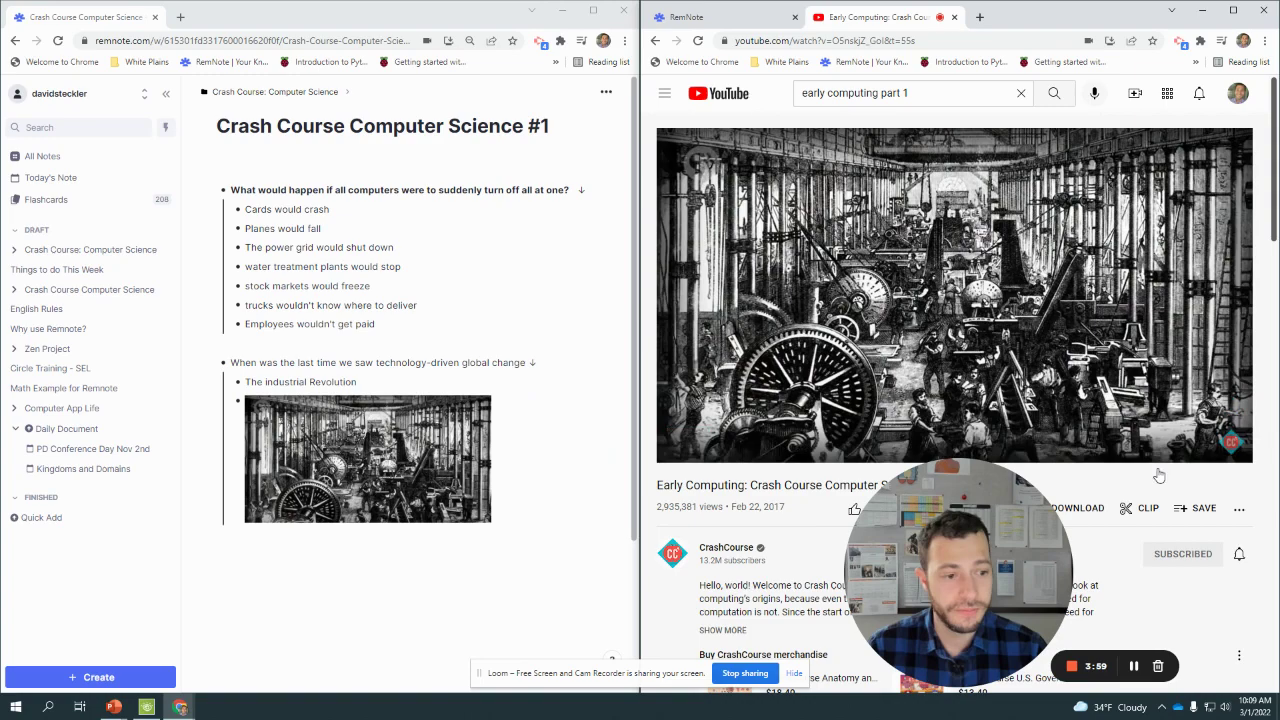
pyautogui.click(1239, 508)
pyautogui.click(1196, 563)
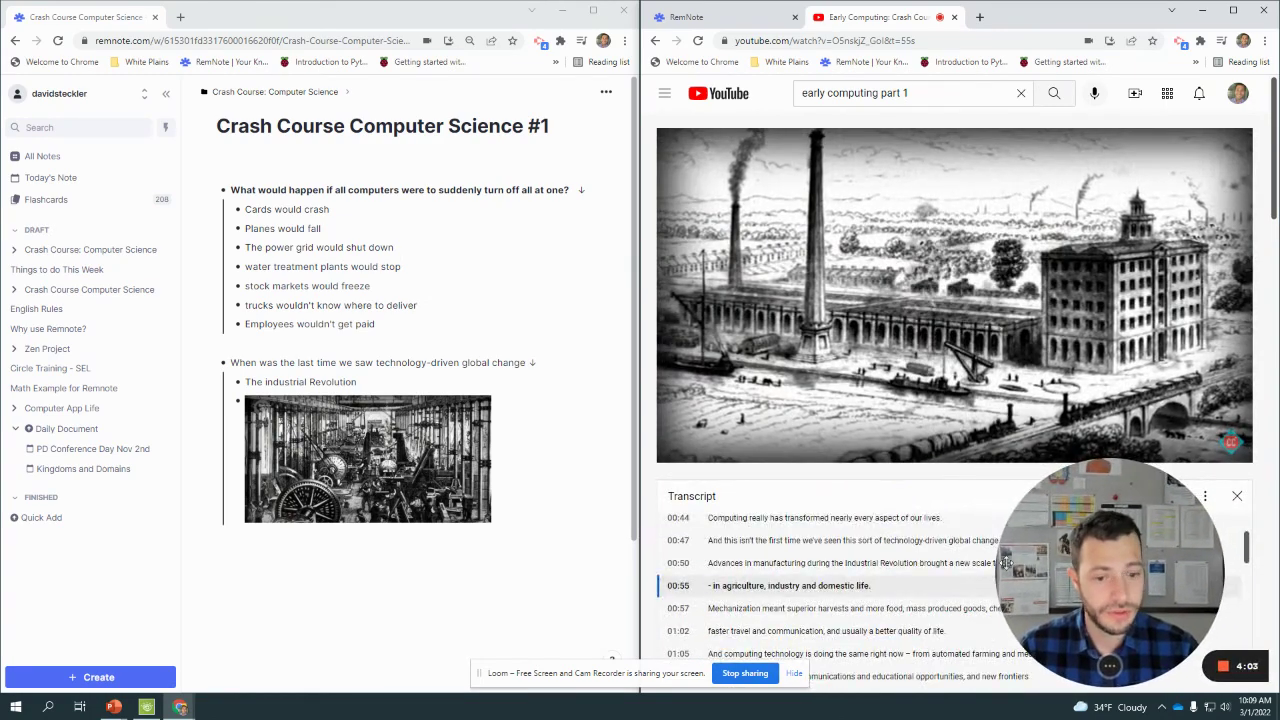
pyautogui.press('k')
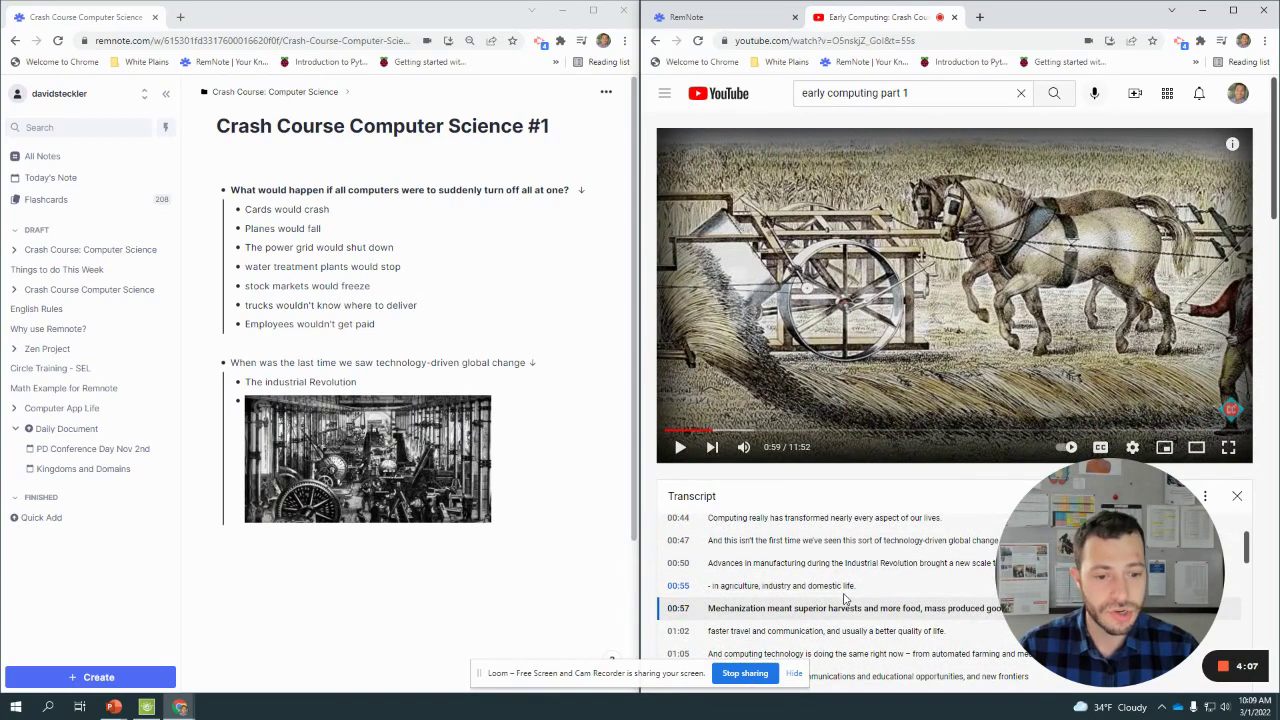
# Step: Add the flashcard "During the industrial revolution what were the three types of change brought by technology?" with answers "Agriculture", "Industry" and "Domestic Life"
pyautogui.click(247, 556)
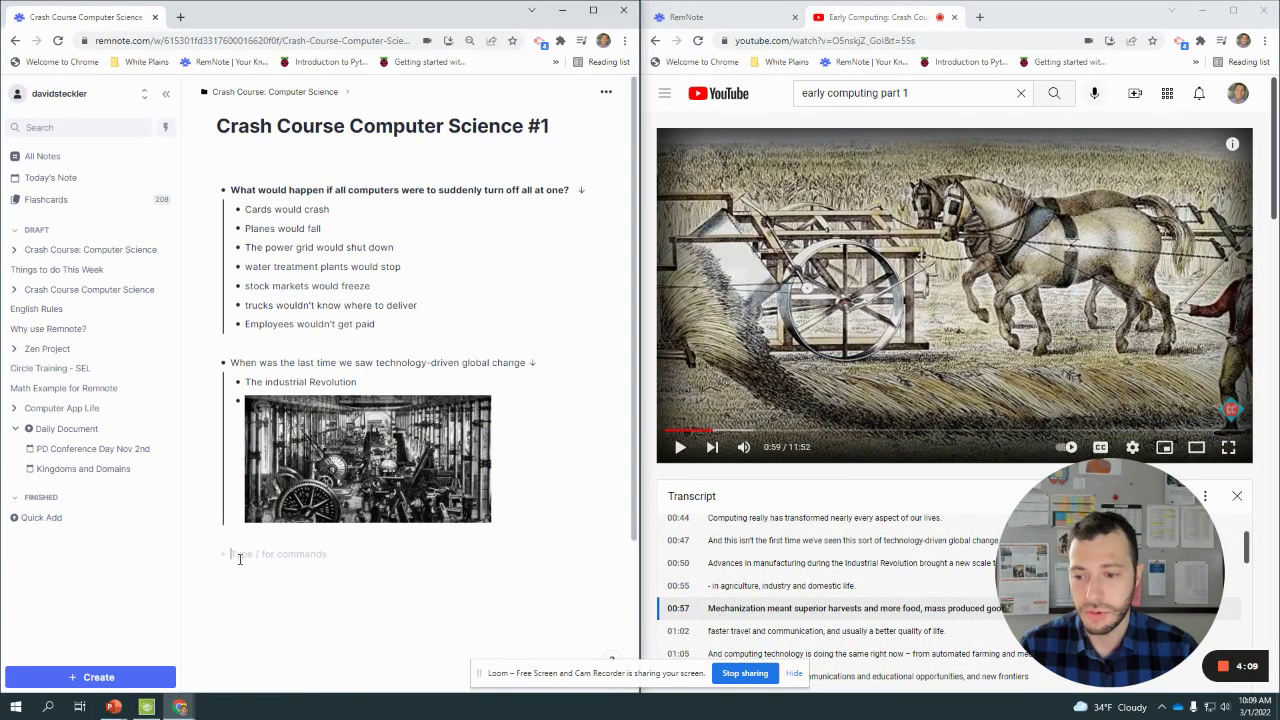
pyautogui.write('During the industrial … nge brought by technology?')
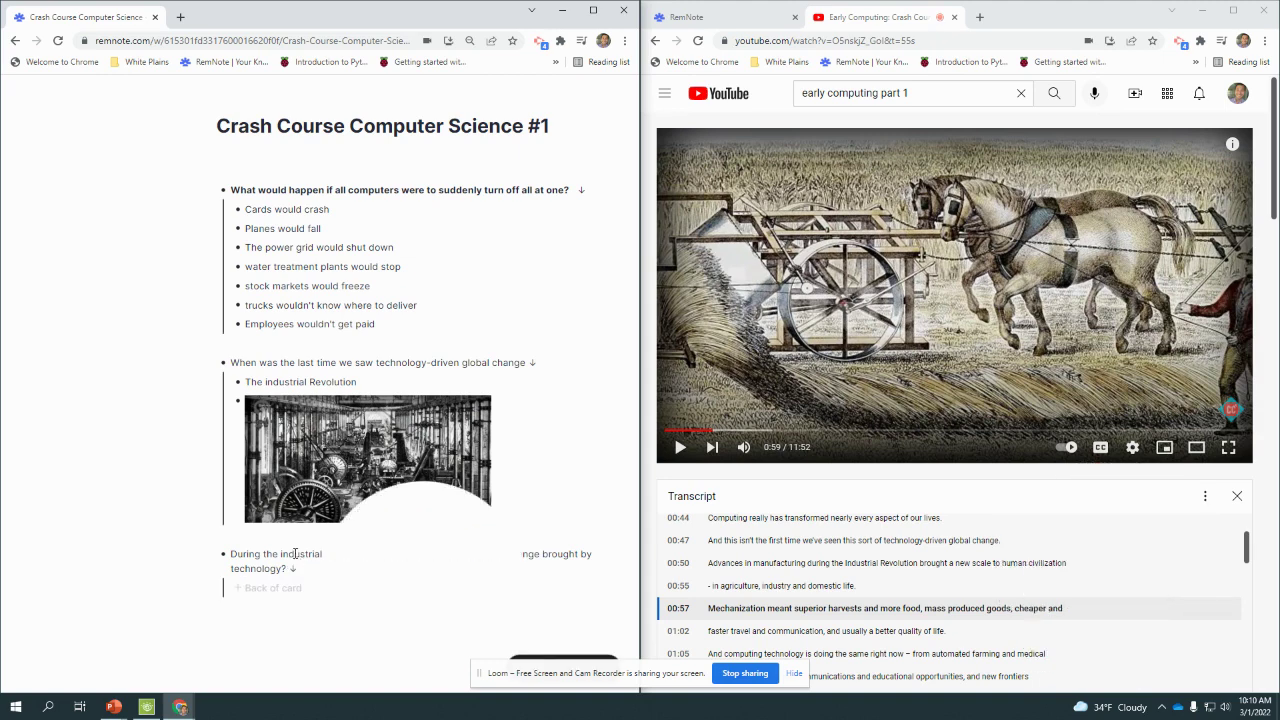
pyautogui.write('griculture,')
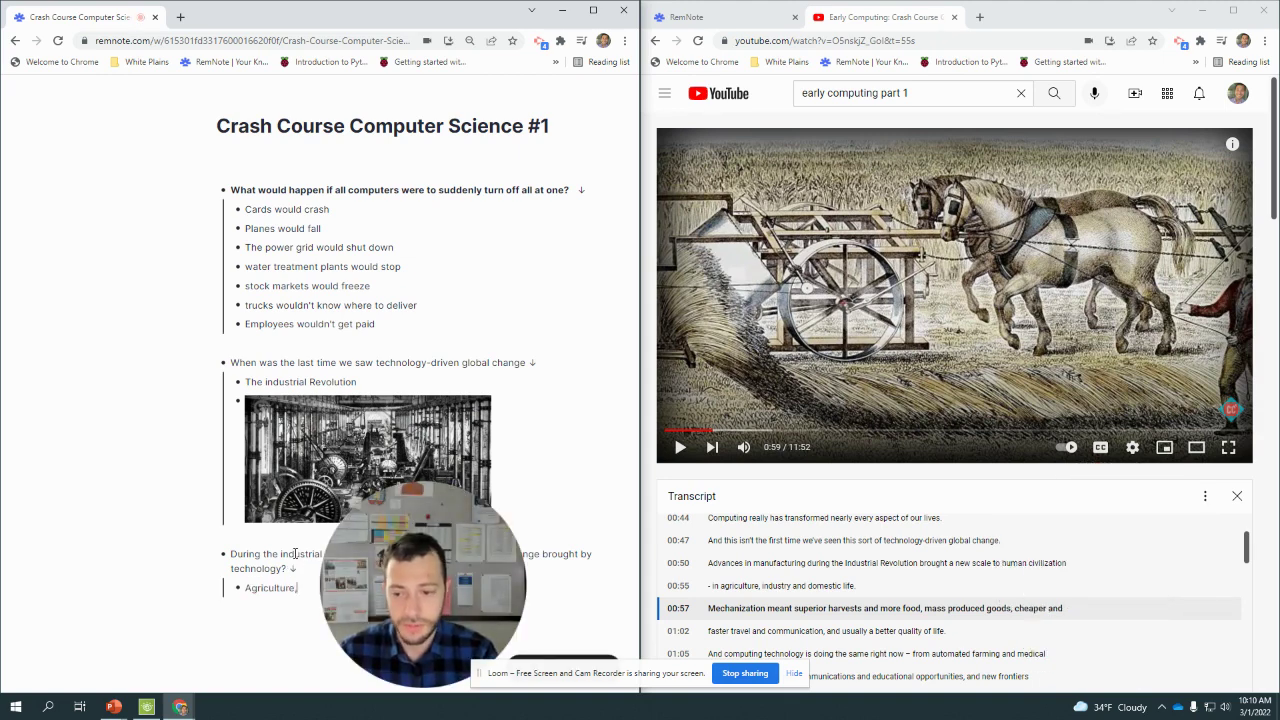
pyautogui.press('BackSpace')
pyautogui.press('Return')
pyautogui.write('Industry')
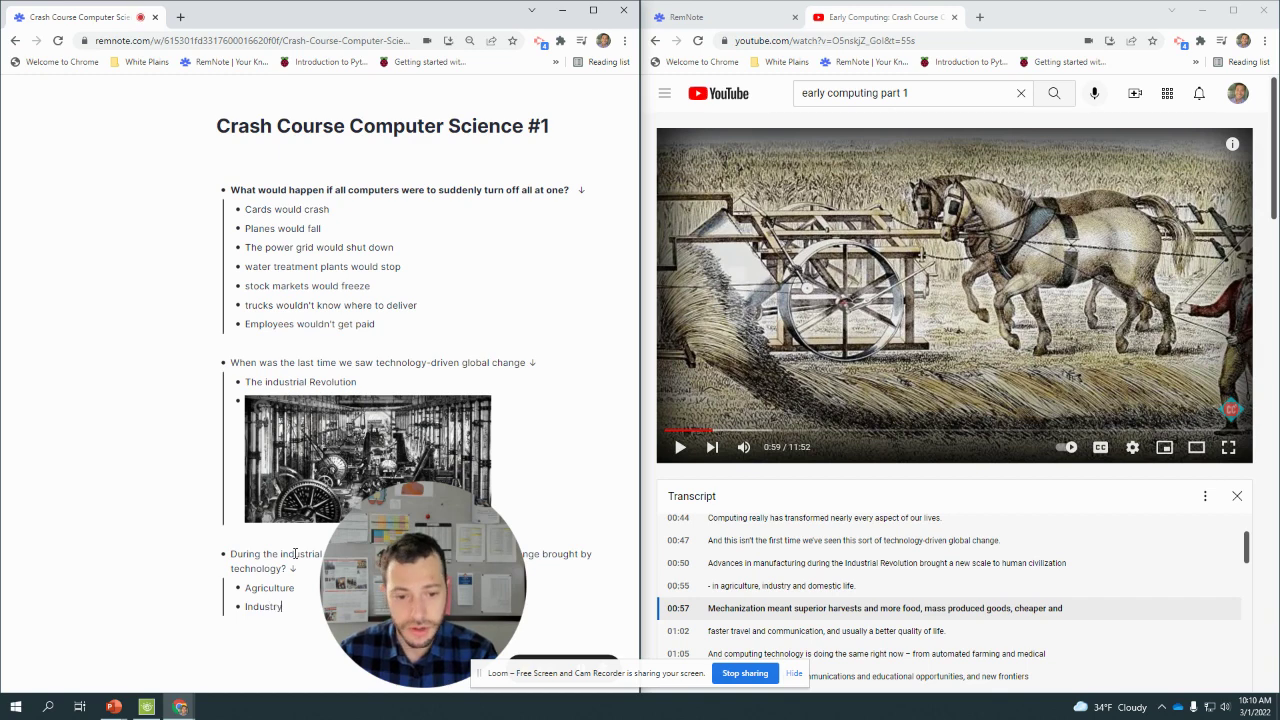
pyautogui.press('Return')
pyautogui.write('Domestic Life')
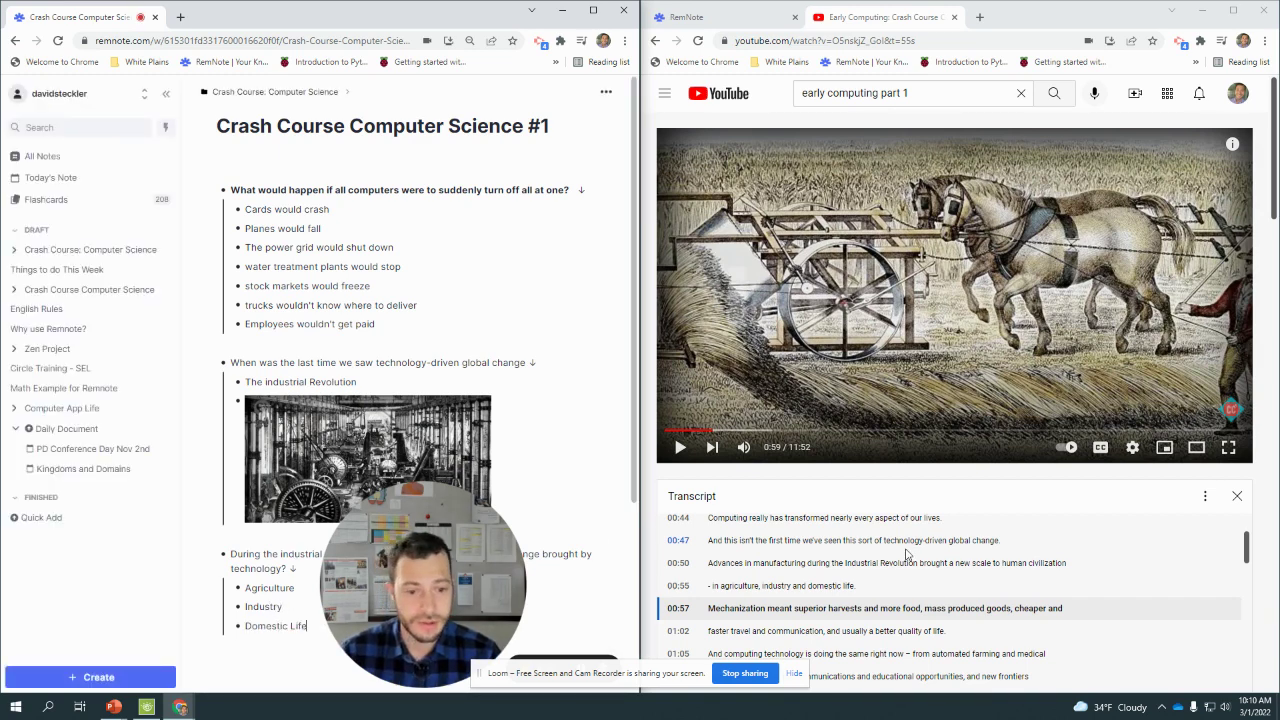
# Step: Pause the video at 0:58 and capture a screenshot of the horse-drawn harvesting machine
pyautogui.press('XF86AudioPlay')
pyautogui.scroll(-2, 300, 440)
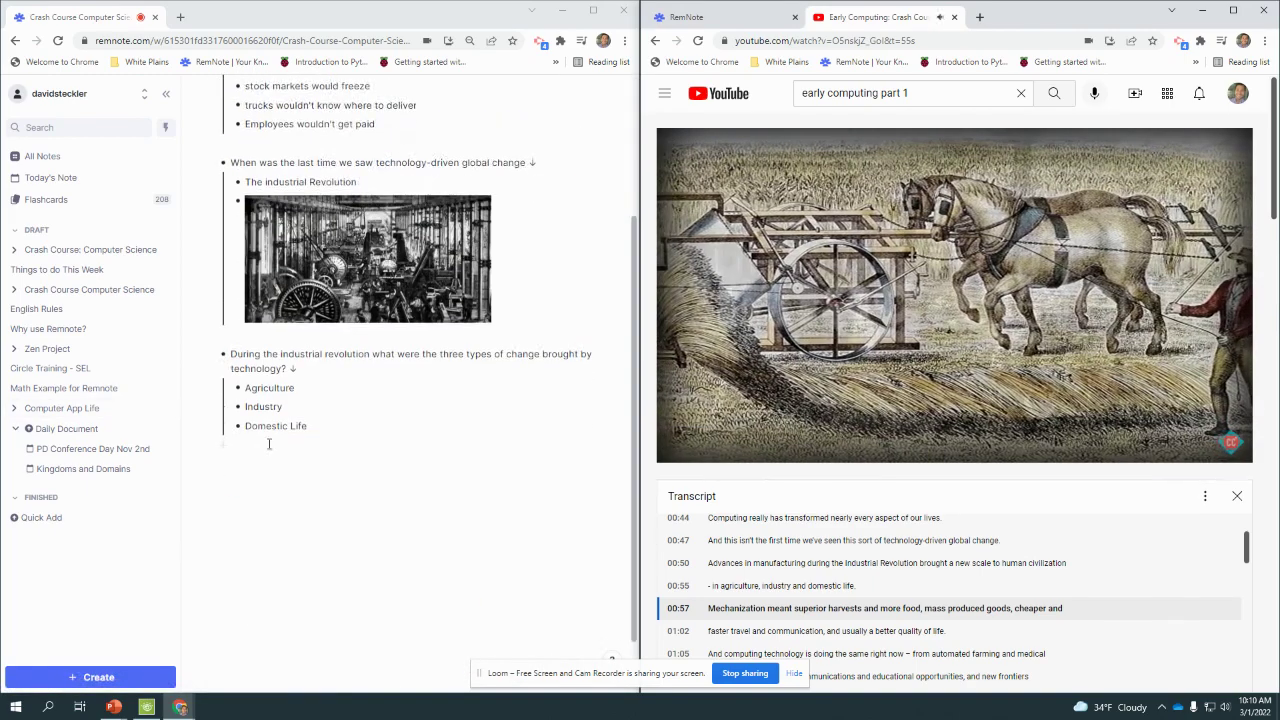
pyautogui.click(727, 418)
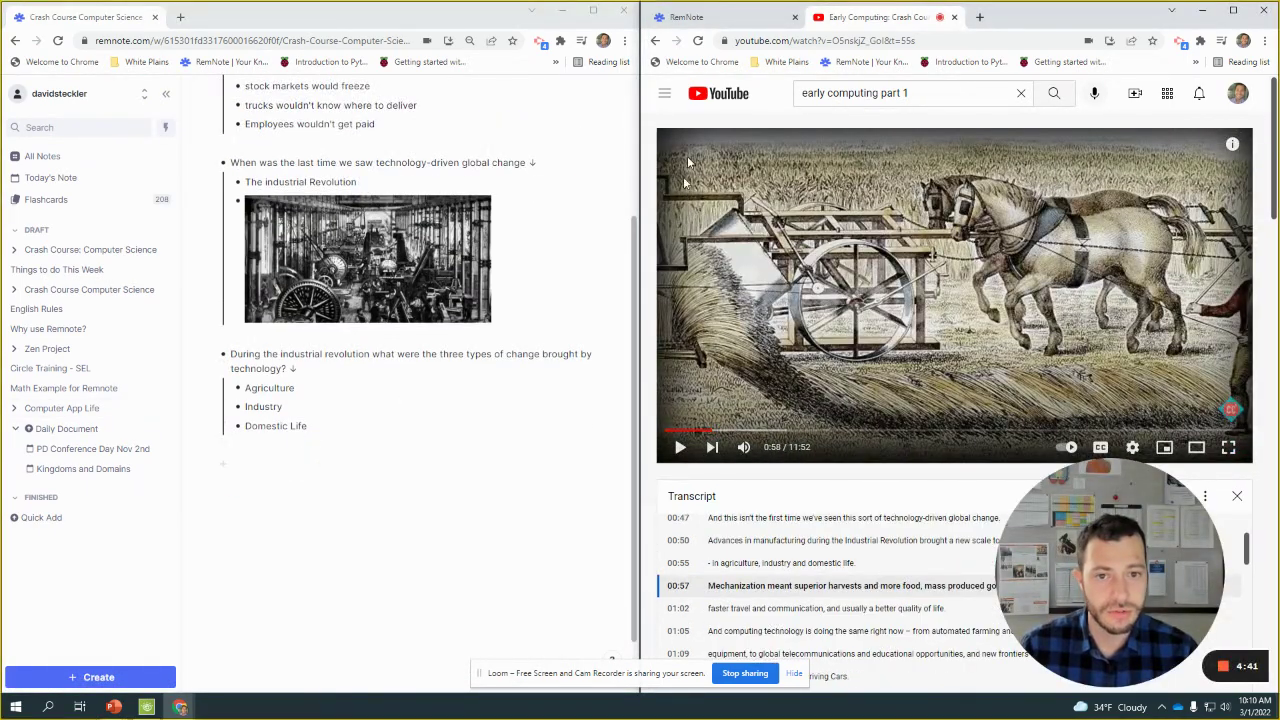
pyautogui.press('super+shift+s')
pyautogui.moveTo(673, 141); pyautogui.dragTo(1222, 418)
# Step: Paste the captured harvesting picture into a nested bullet under "Agriculture" and shrink it to roughly half its width
pyautogui.click(434, 444)
pyautogui.click(336, 386)
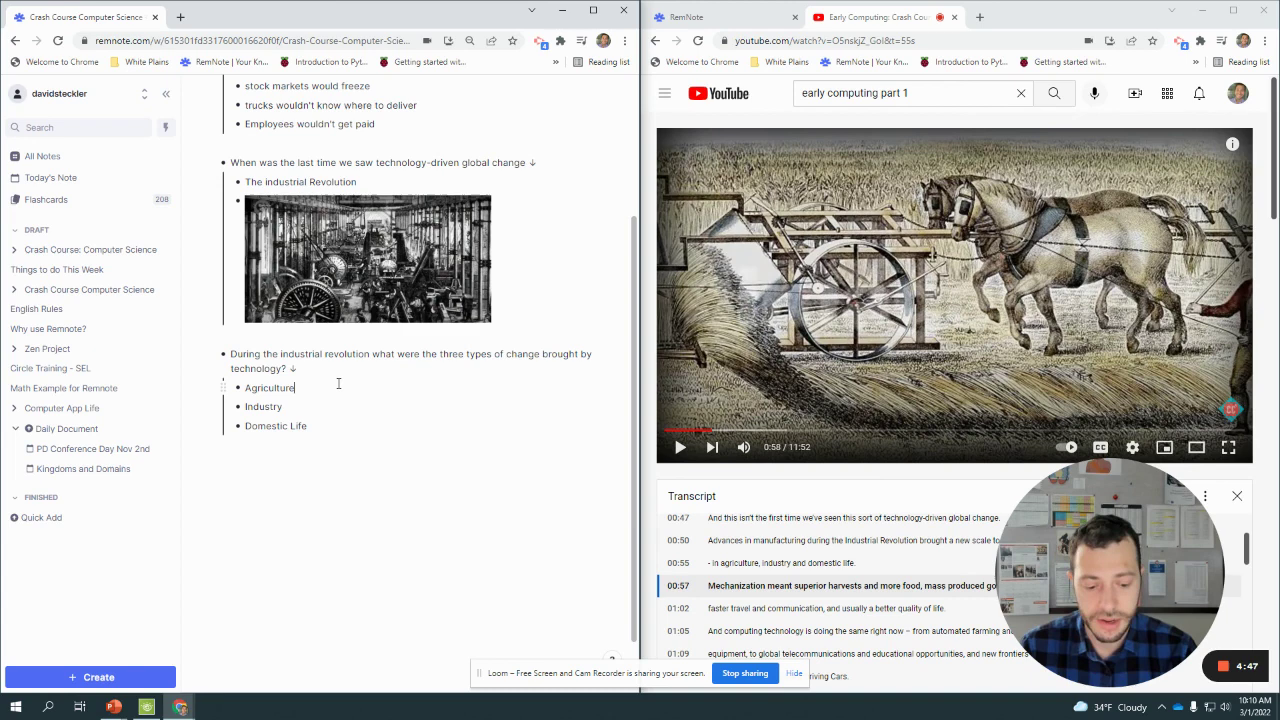
pyautogui.press('Return')
pyautogui.press('Tab')
pyautogui.hotkey('ctrl', 'v')
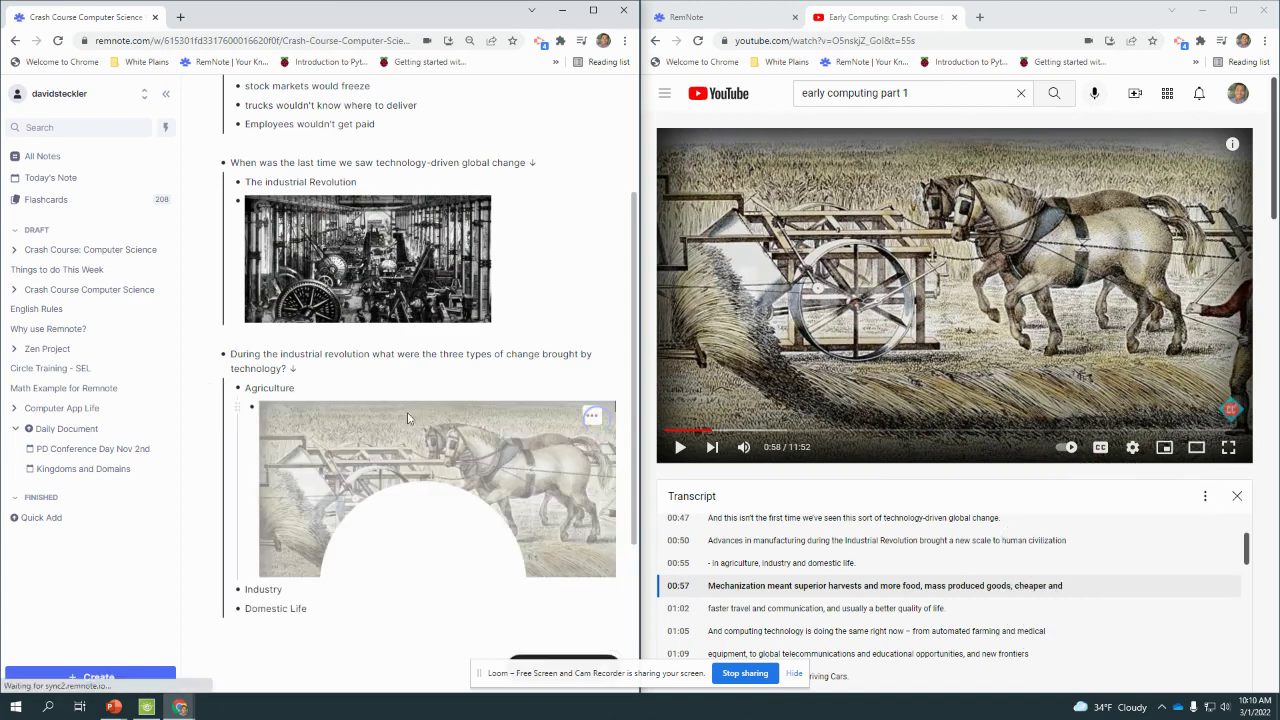
pyautogui.moveTo(616, 475); pyautogui.dragTo(460, 475)
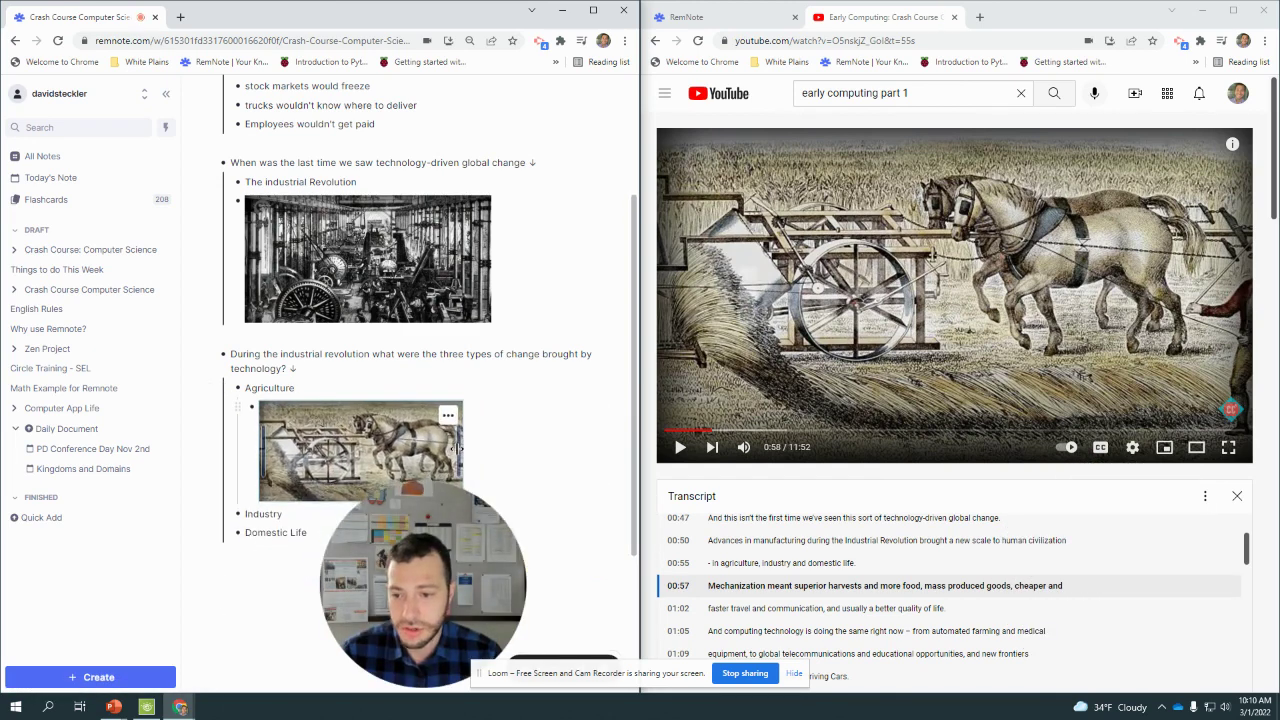
# Step: Play the video briefly, rewind it to 0:55 and capture a screenshot of the black-and-white factory picture
pyautogui.scroll(-2, 514, 475)
pyautogui.click(828, 354)
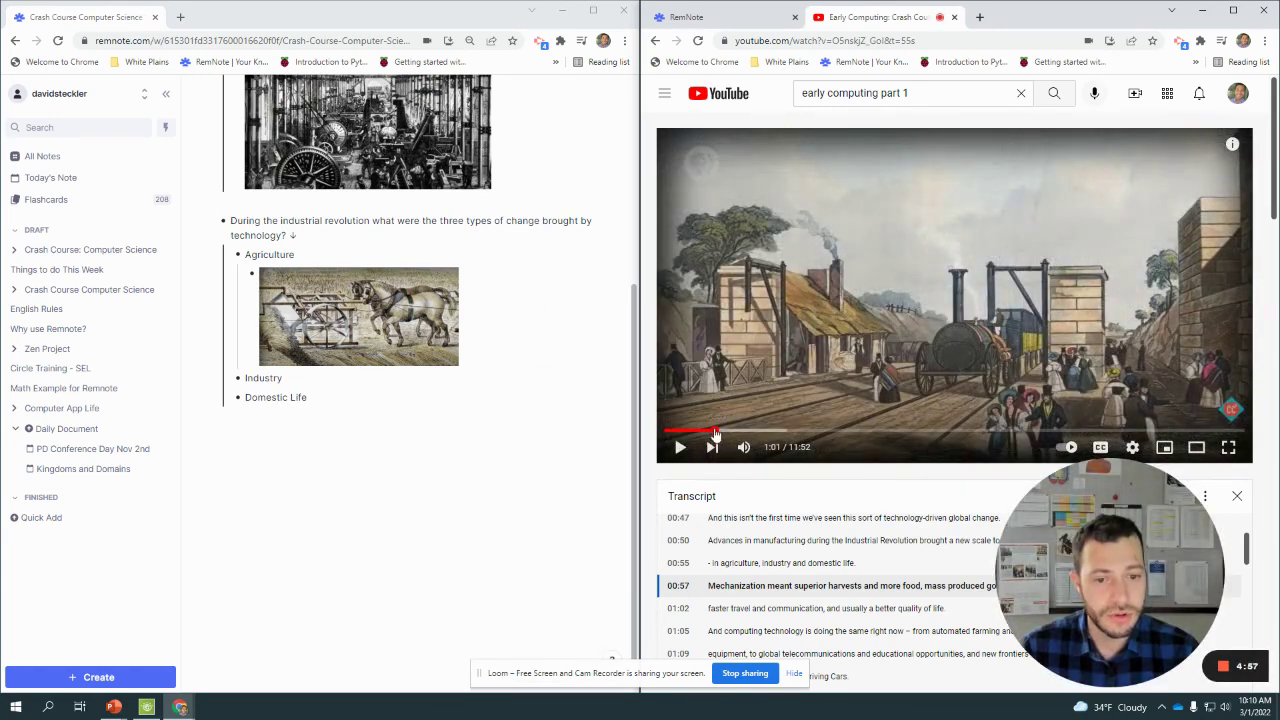
pyautogui.click(711, 431)
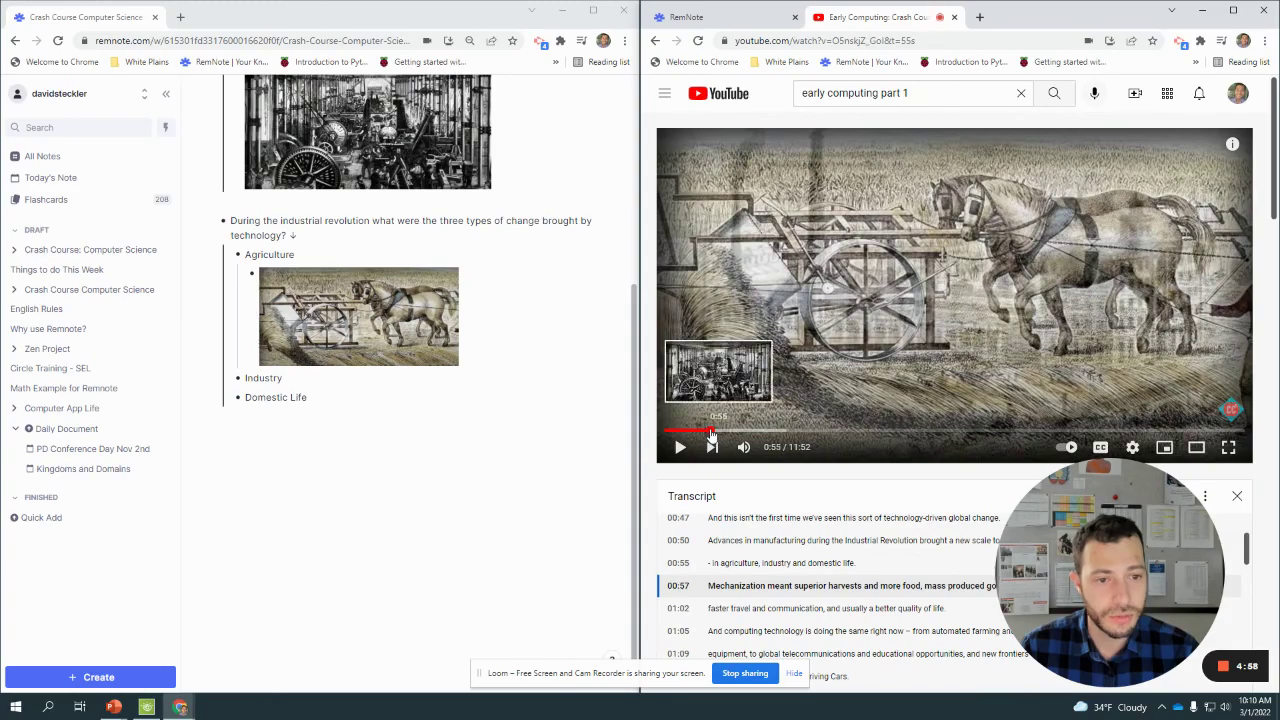
pyautogui.press('super+shift+s')
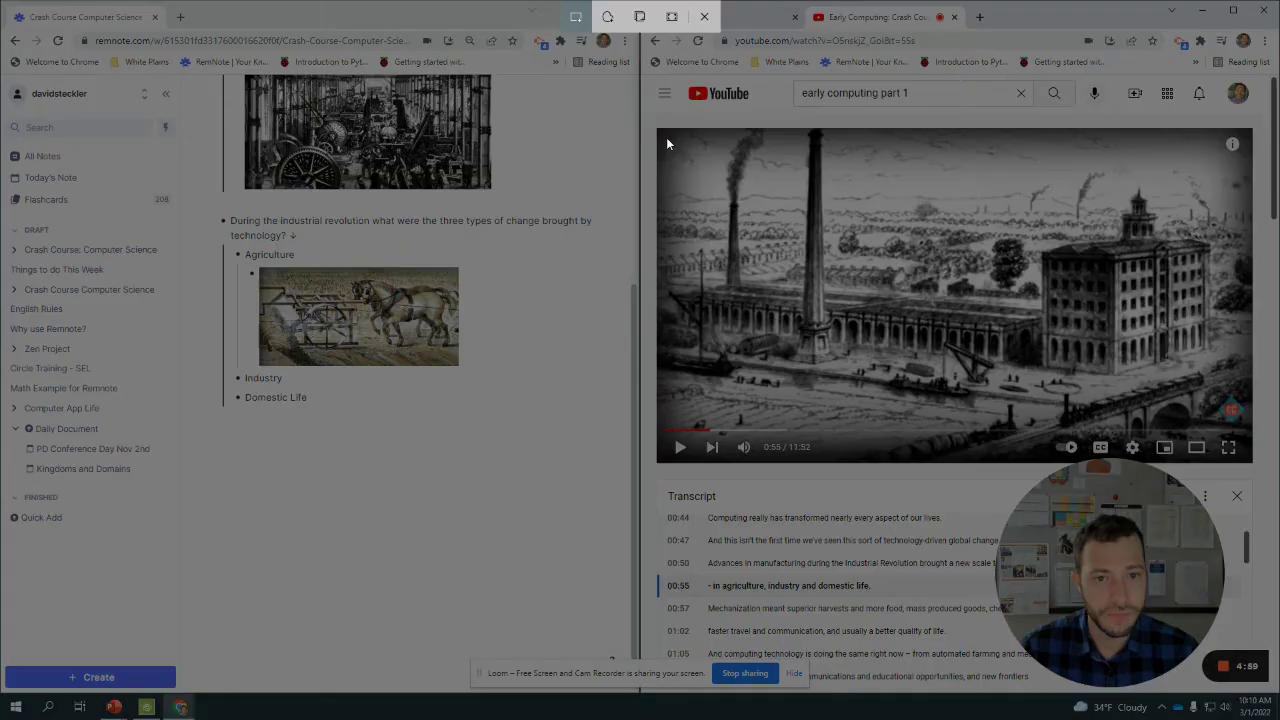
pyautogui.moveTo(667, 143); pyautogui.dragTo(1212, 424)
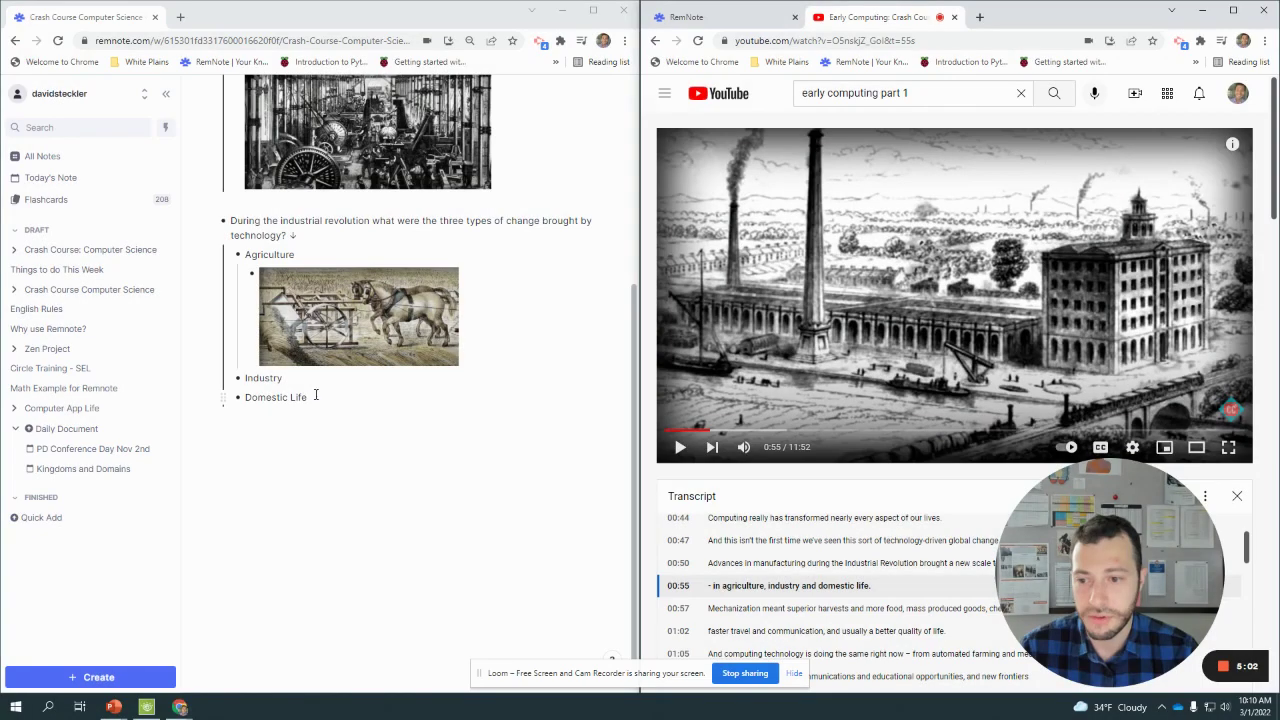
# Step: Paste the captured factory picture into a nested bullet under "Domestic Life" and try to shrink it
pyautogui.click(328, 398)
pyautogui.press('Return')
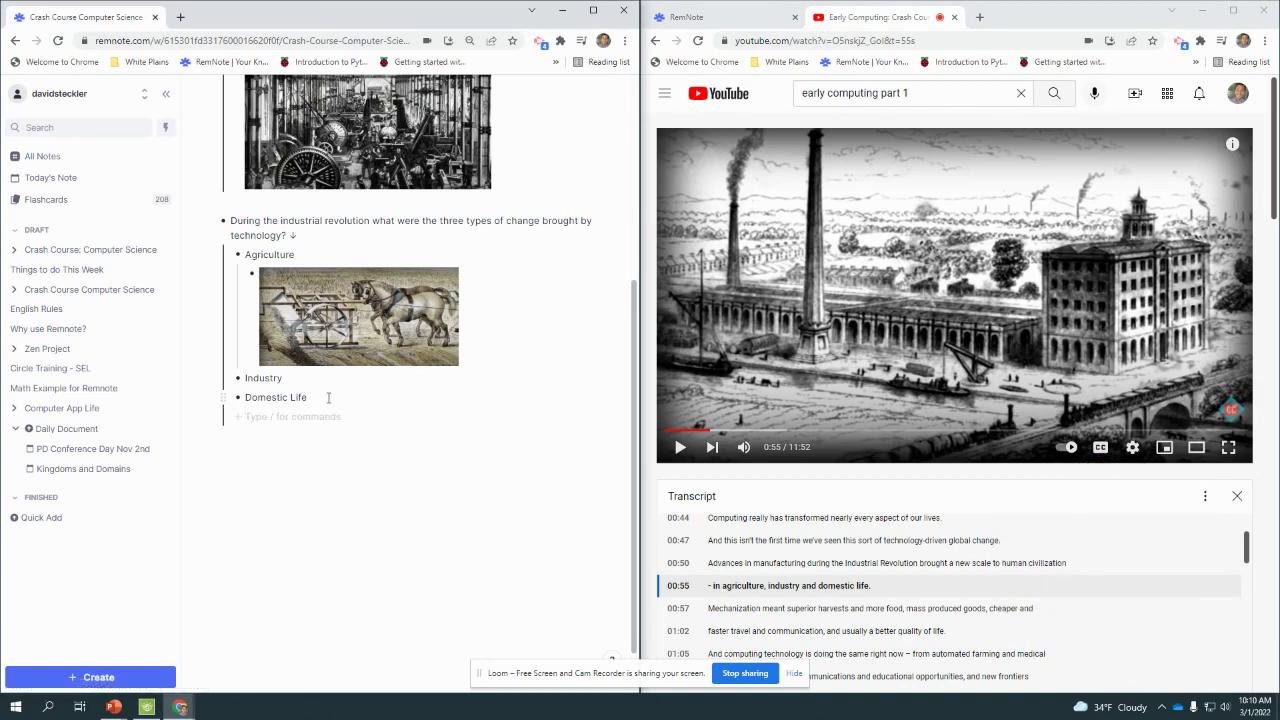
pyautogui.hotkey('ctrl', 'v')
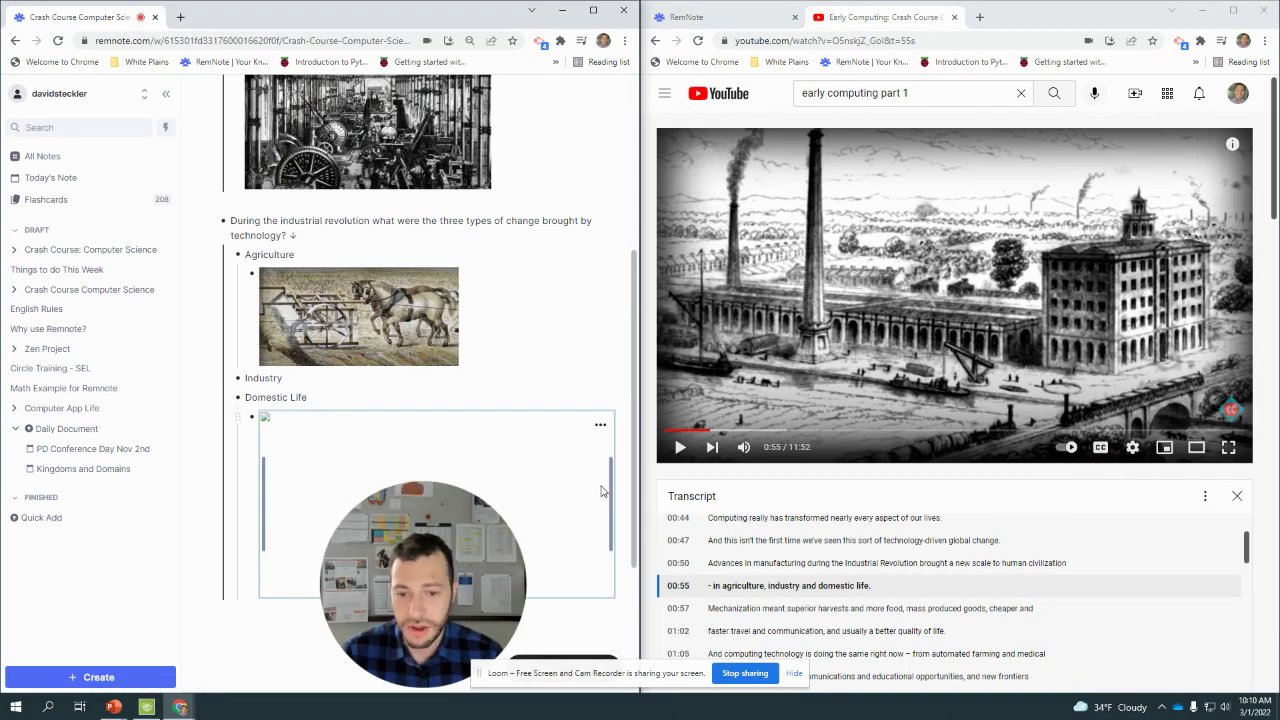
pyautogui.moveTo(609, 486); pyautogui.dragTo(460, 455)
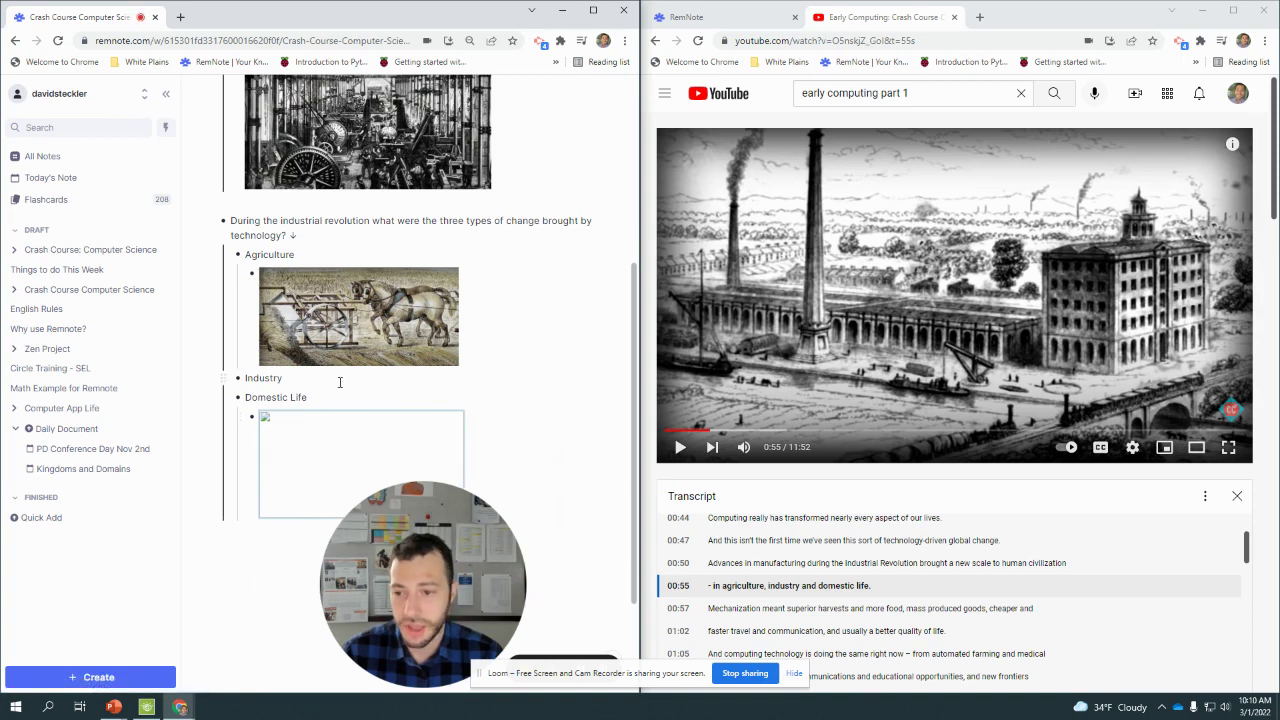
pyautogui.click(340, 382)
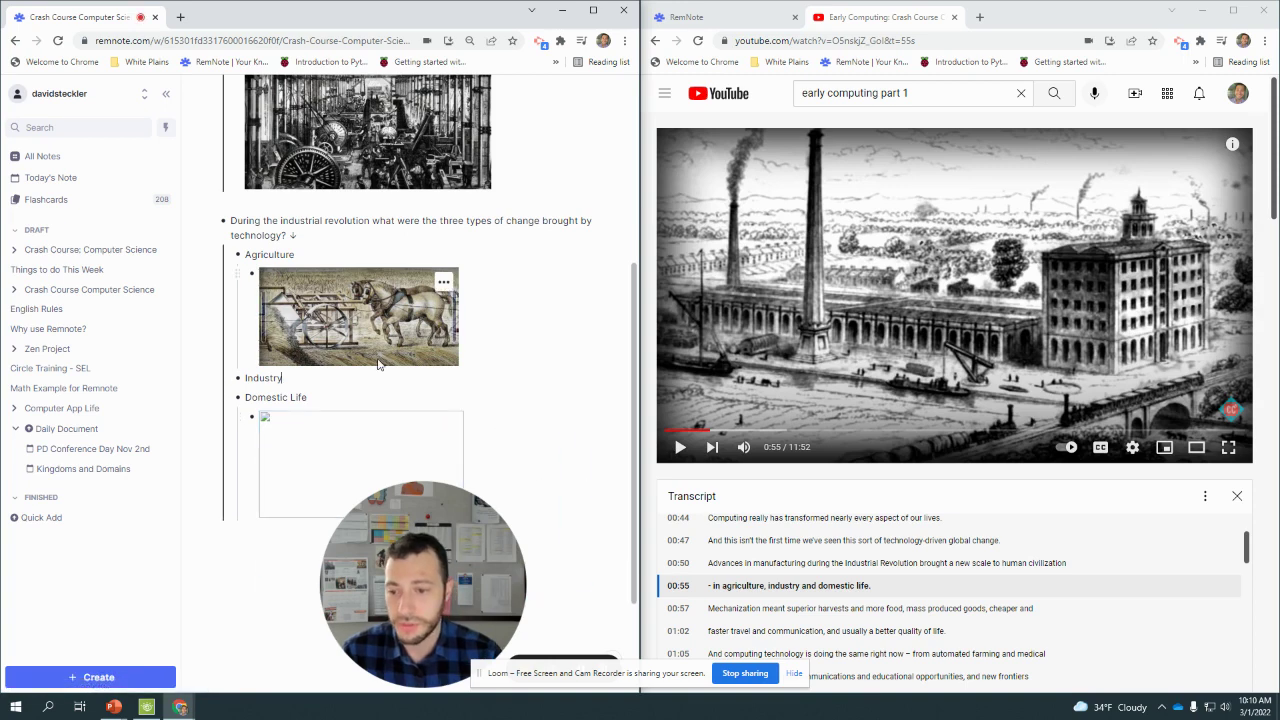
pyautogui.rightClick(401, 431)
pyautogui.hotkey('ctrl', 'v')
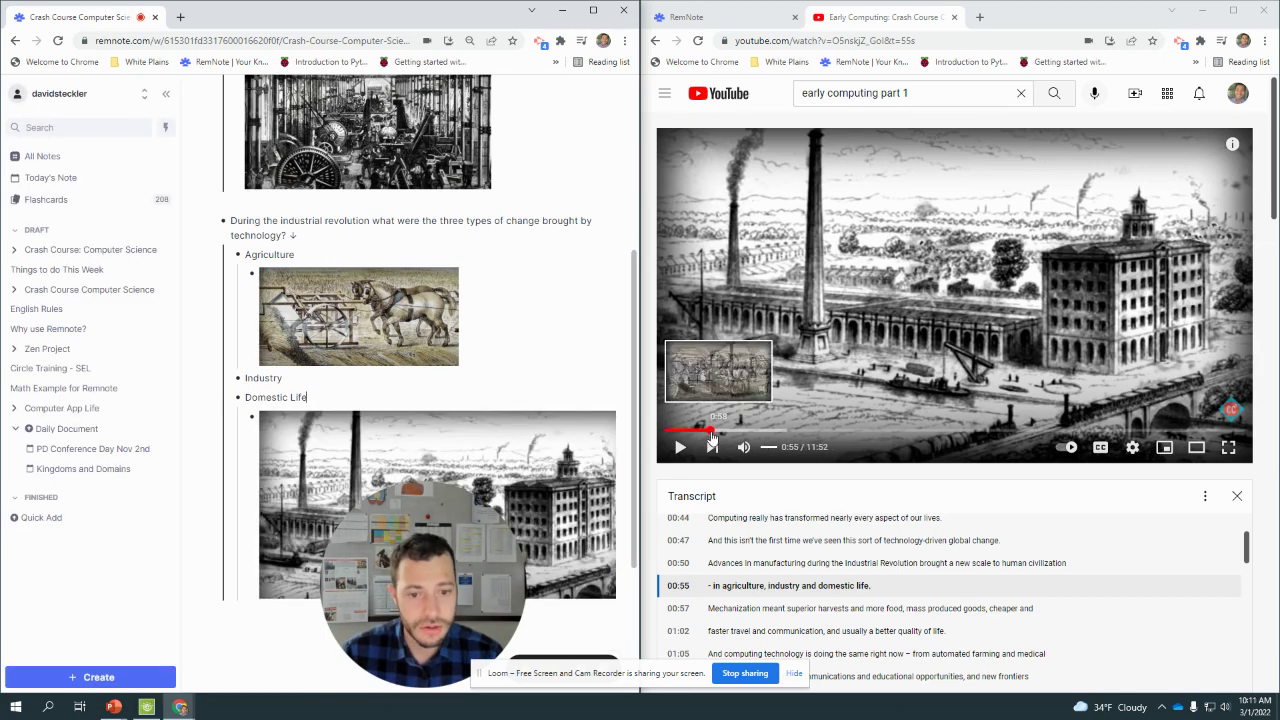
# Step: Move the video to 1:02 and capture a screenshot of the steam train picture
pyautogui.click(707, 431)
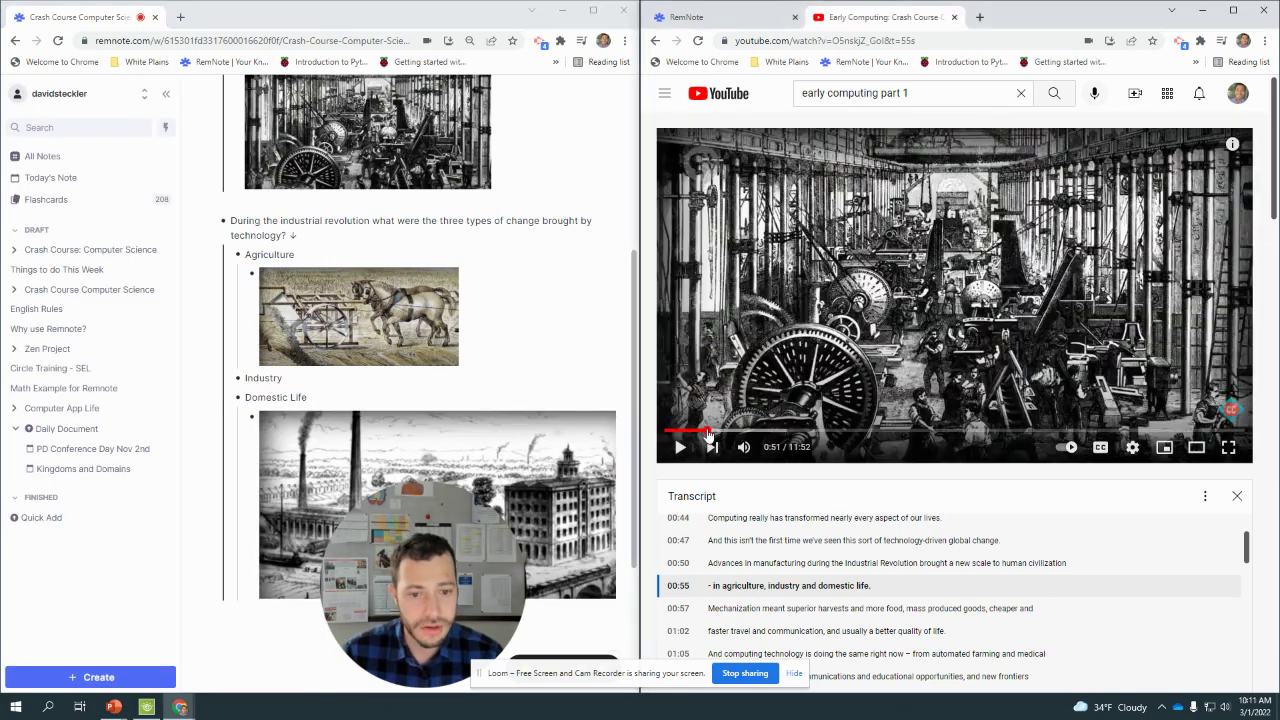
pyautogui.moveTo(707, 431); pyautogui.dragTo(716, 432)
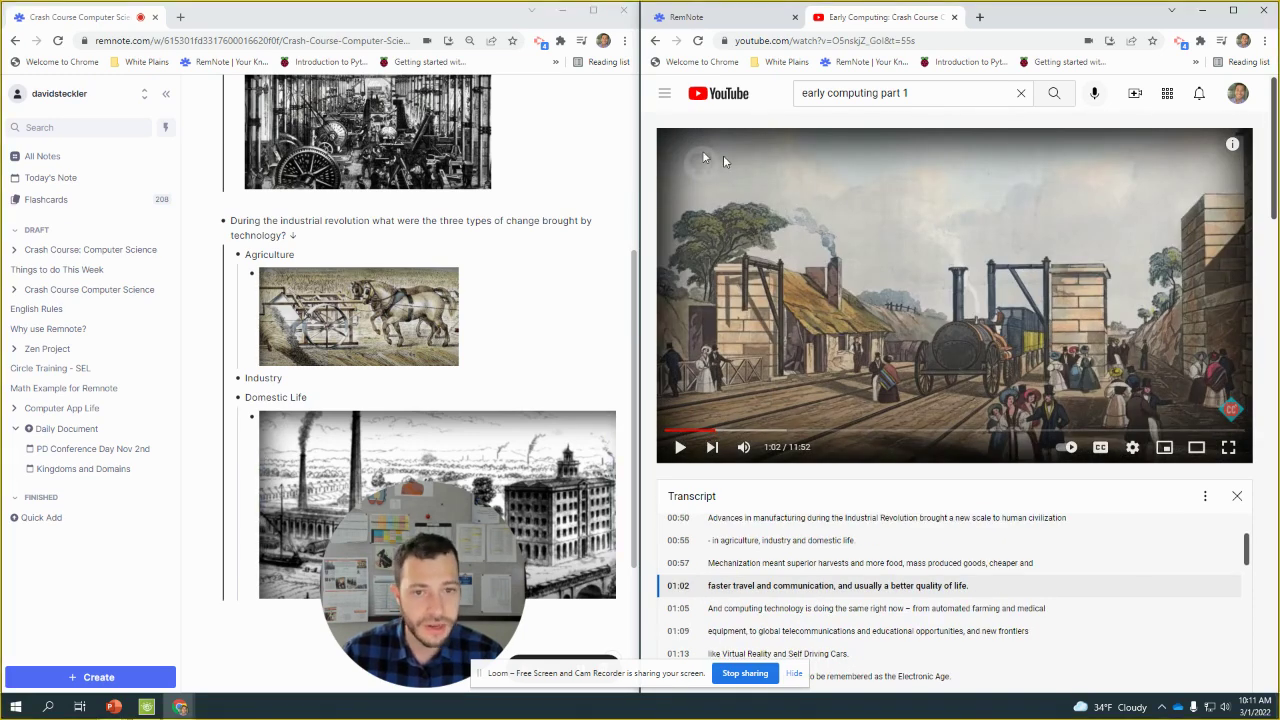
pyautogui.press('super+shift+s')
pyautogui.moveTo(718, 141); pyautogui.dragTo(1216, 428)
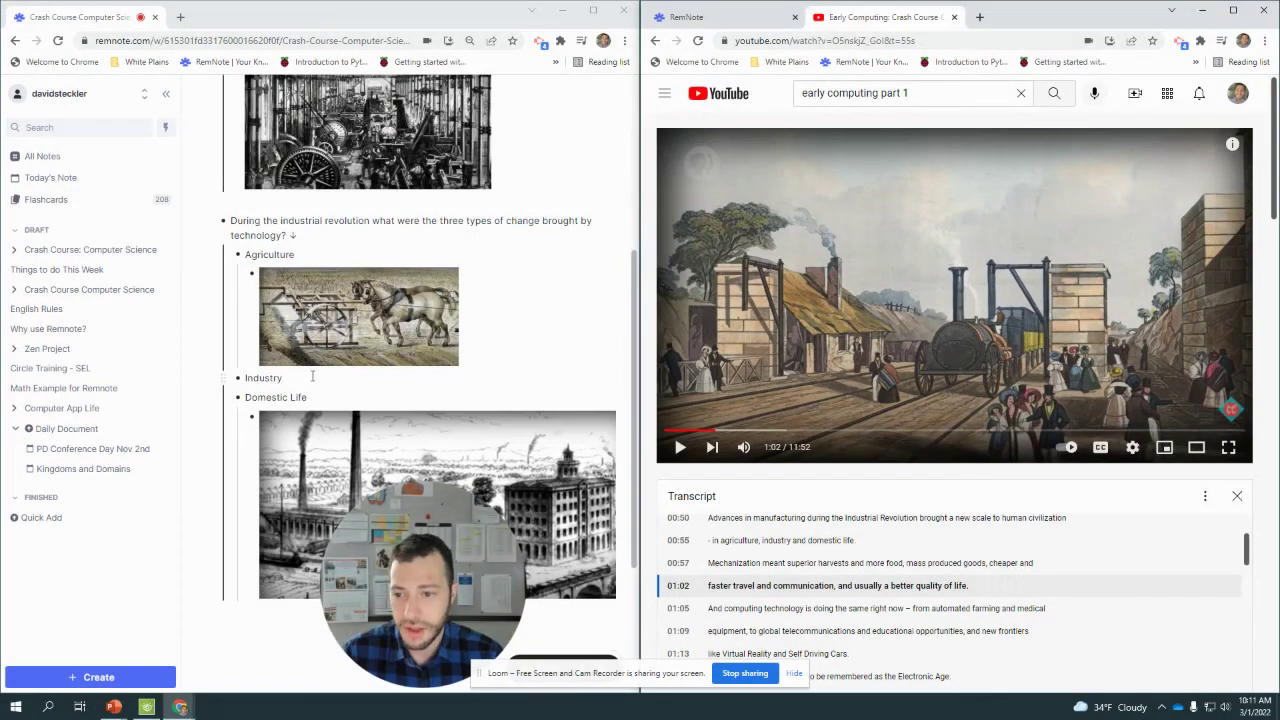
# Step: Paste the captured train picture into a nested bullet under "Industry" and shrink it to roughly half its width
pyautogui.click(306, 375)
pyautogui.press('Return')
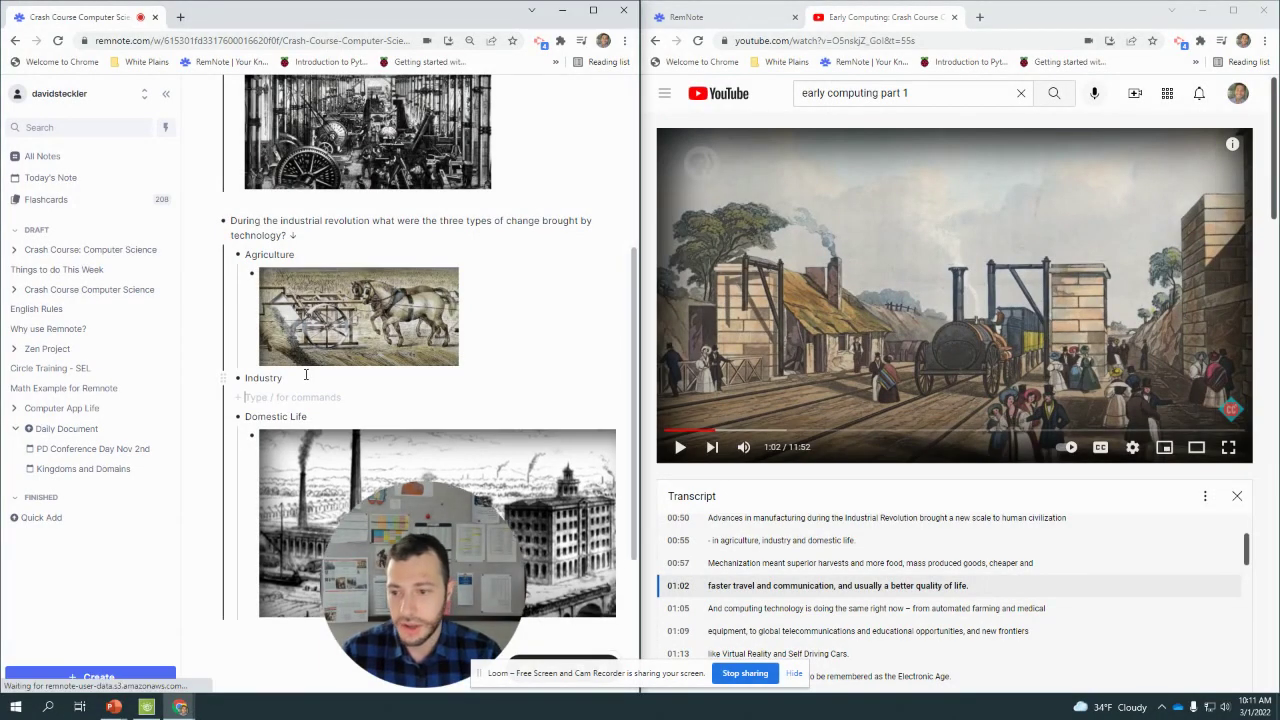
pyautogui.hotkey('ctrl', 'v')
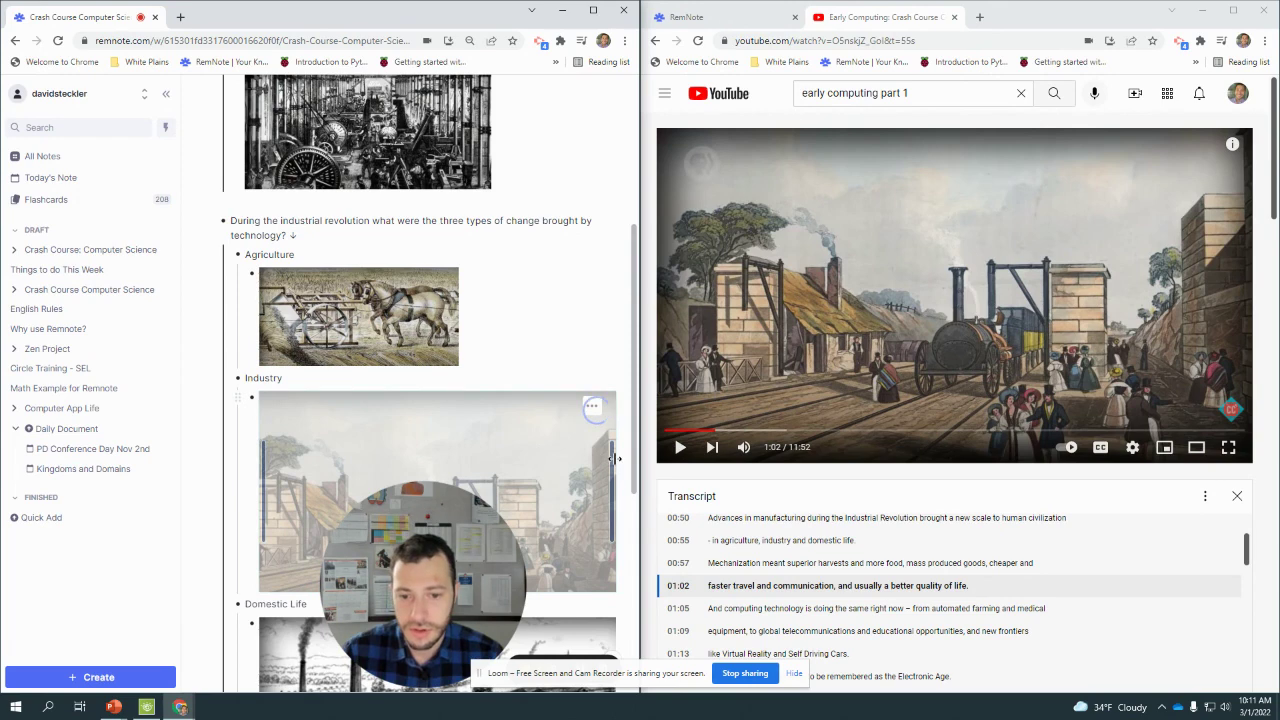
# Step: Collapse the nested pictures under "Agriculture" and "Domestic Life", keeping the one under "Industry" expanded
pyautogui.click(224, 380)
pyautogui.click(224, 380)
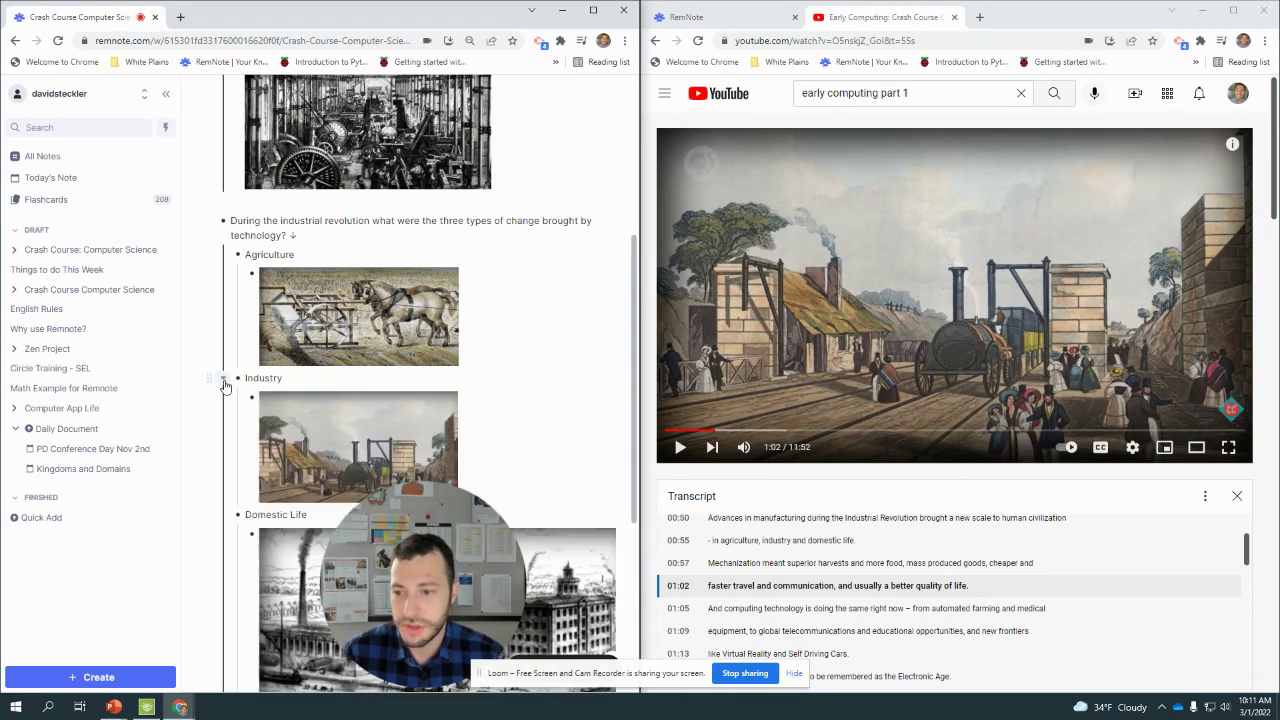
pyautogui.click(224, 381)
pyautogui.click(224, 381)
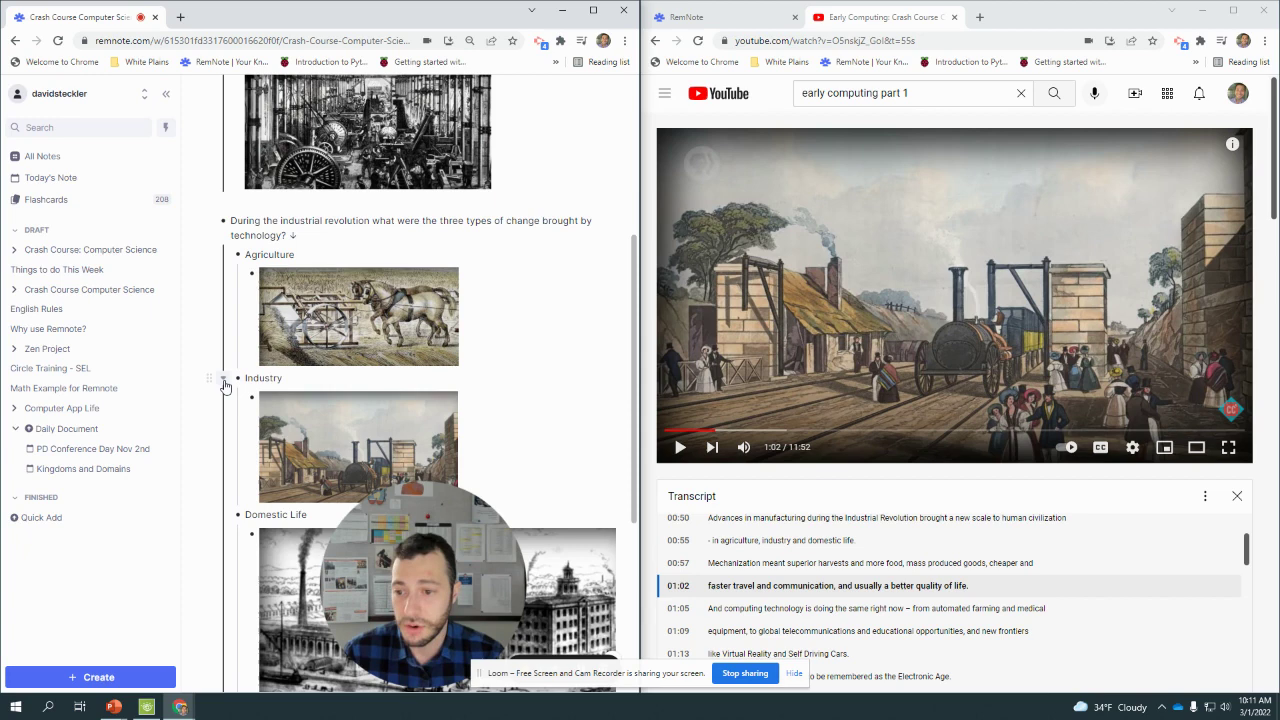
pyautogui.click(226, 516)
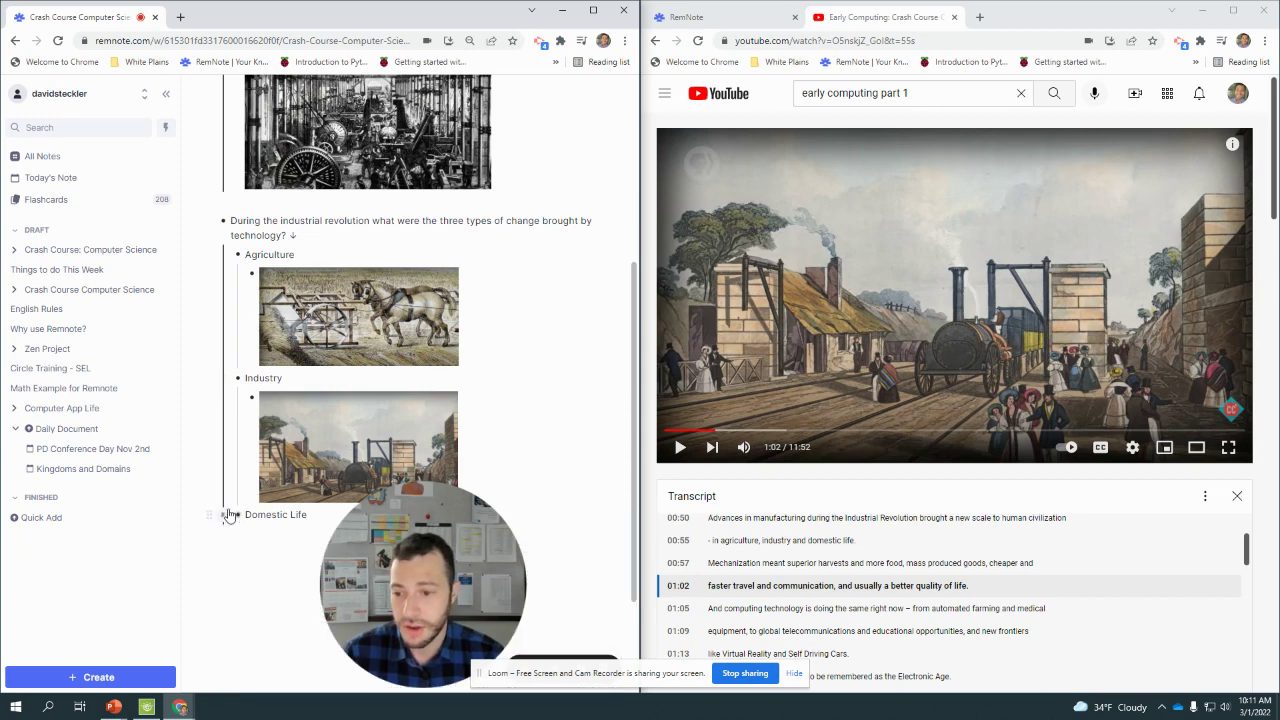
pyautogui.click(224, 381)
pyautogui.click(226, 256)
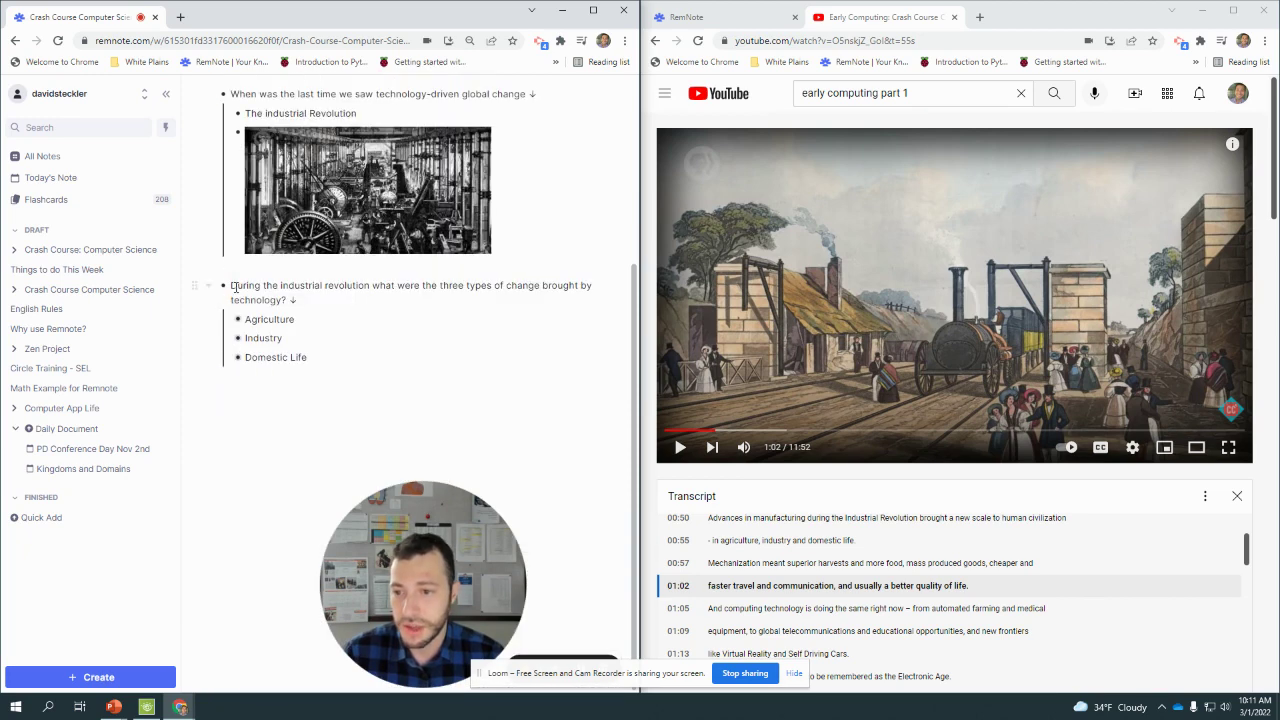
pyautogui.click(222, 322)
pyautogui.click(228, 250)
pyautogui.click(224, 404)
# Step: Resume the video with its transcript in view and pause it at 1:10, on the satellite dishes
pyautogui.click(785, 398)
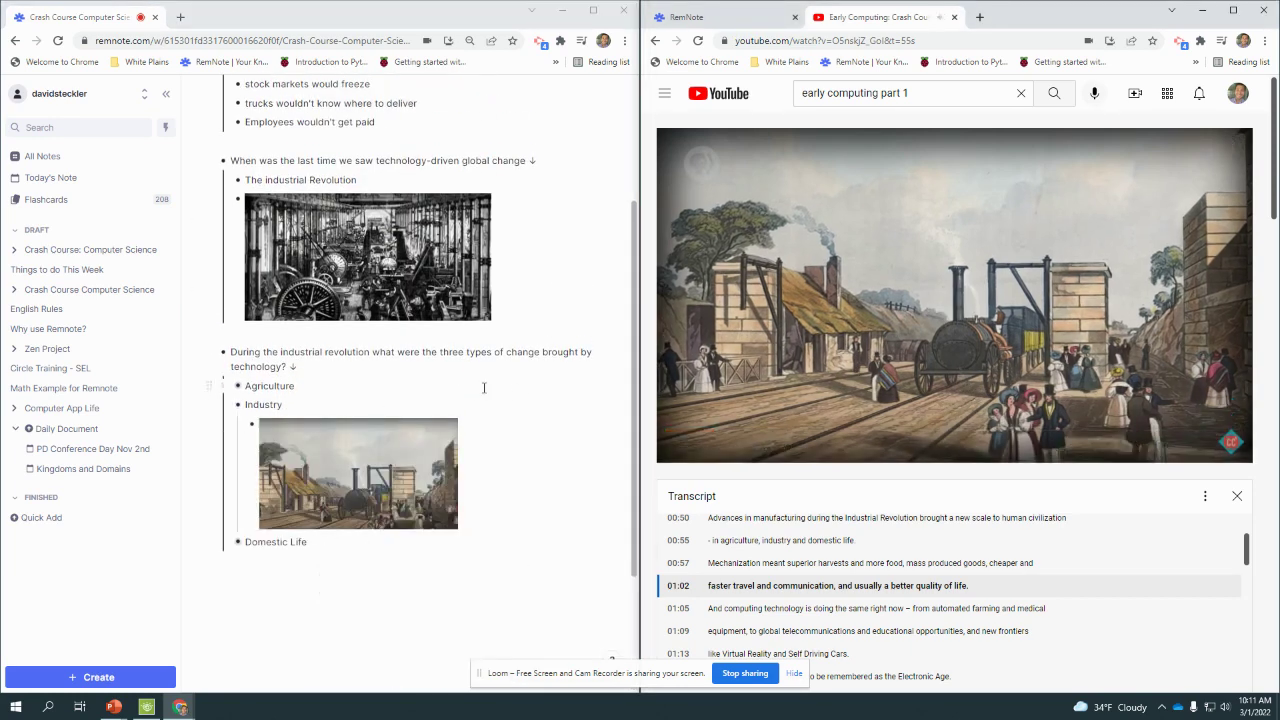
pyautogui.scroll(-1, 802, 411)
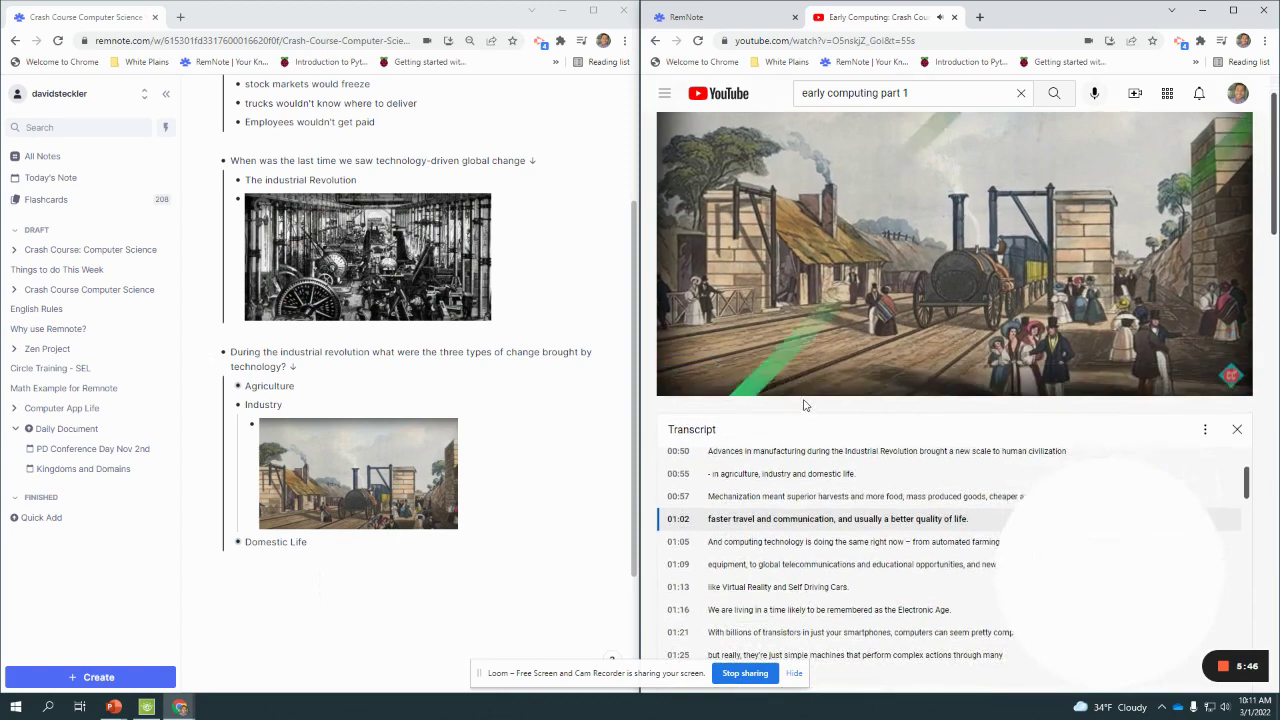
pyautogui.click(258, 587)
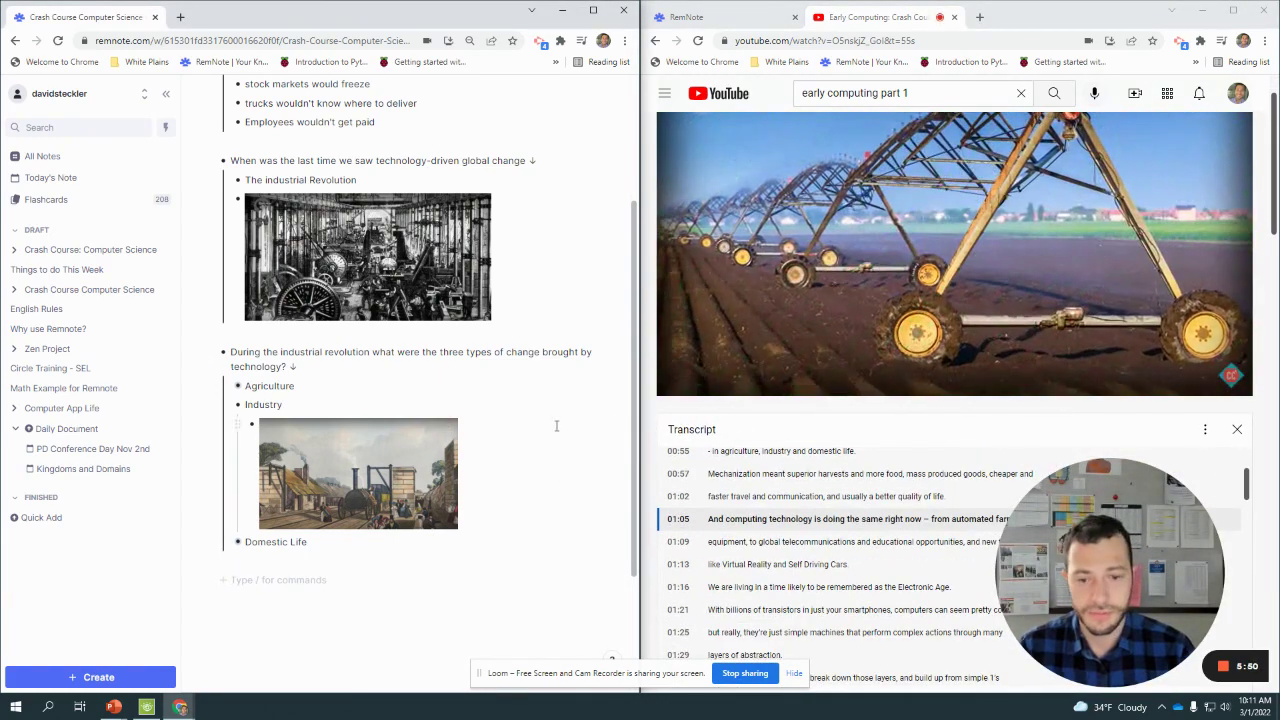
pyautogui.click(871, 252)
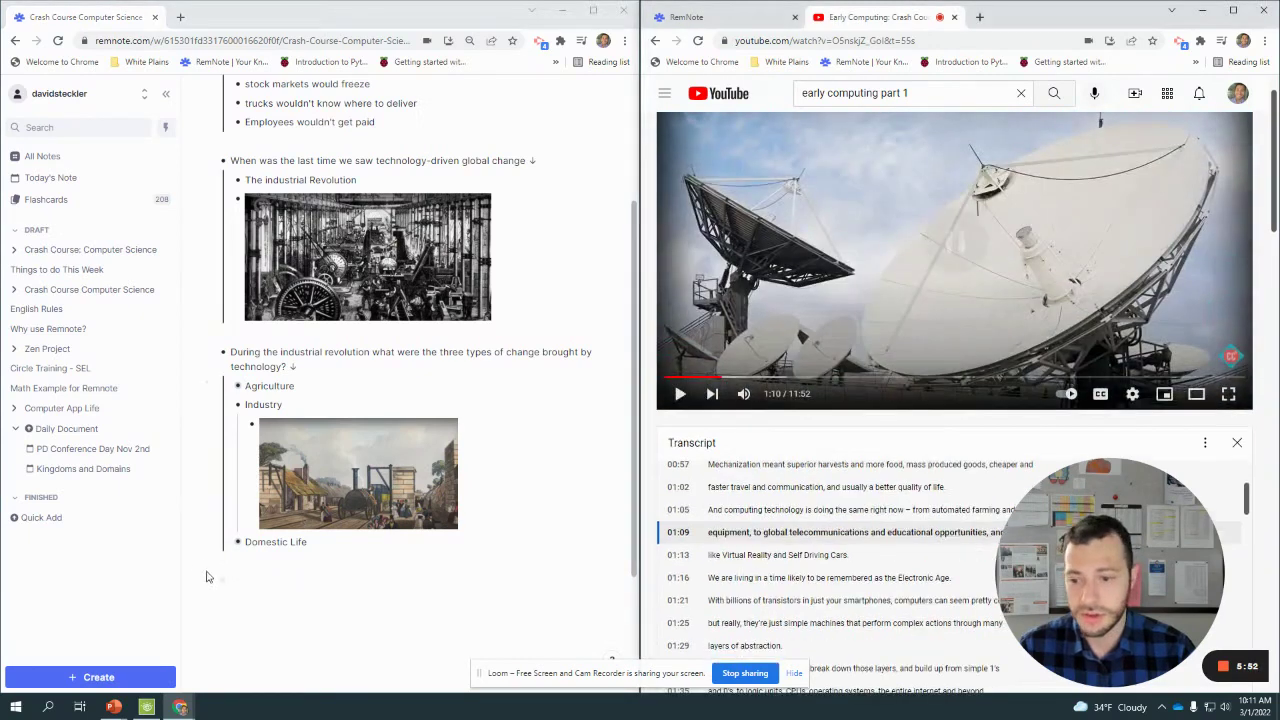
# Step: Add the multi-line flashcard question "How is computer technology now (as of 2017) affecting the same level of global change?"
pyautogui.click(245, 579)
pyautogui.write('How is computer technology now')
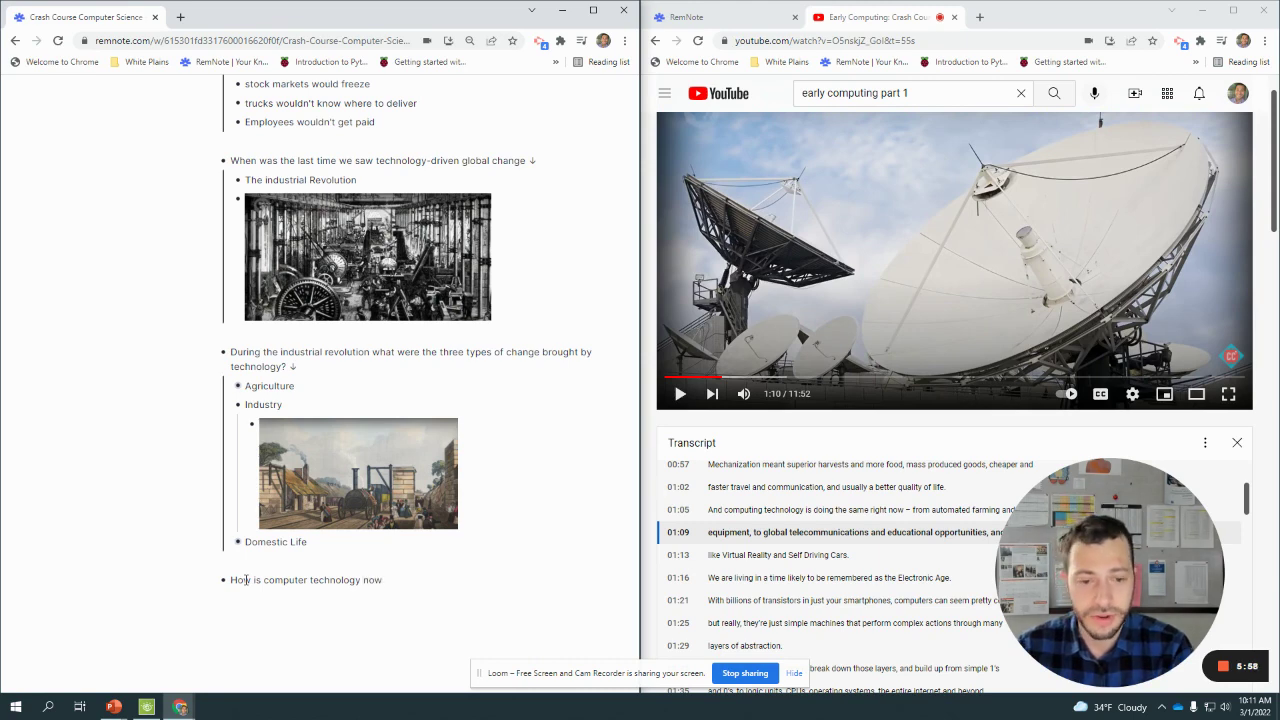
pyautogui.scroll(-2, 760, 598)
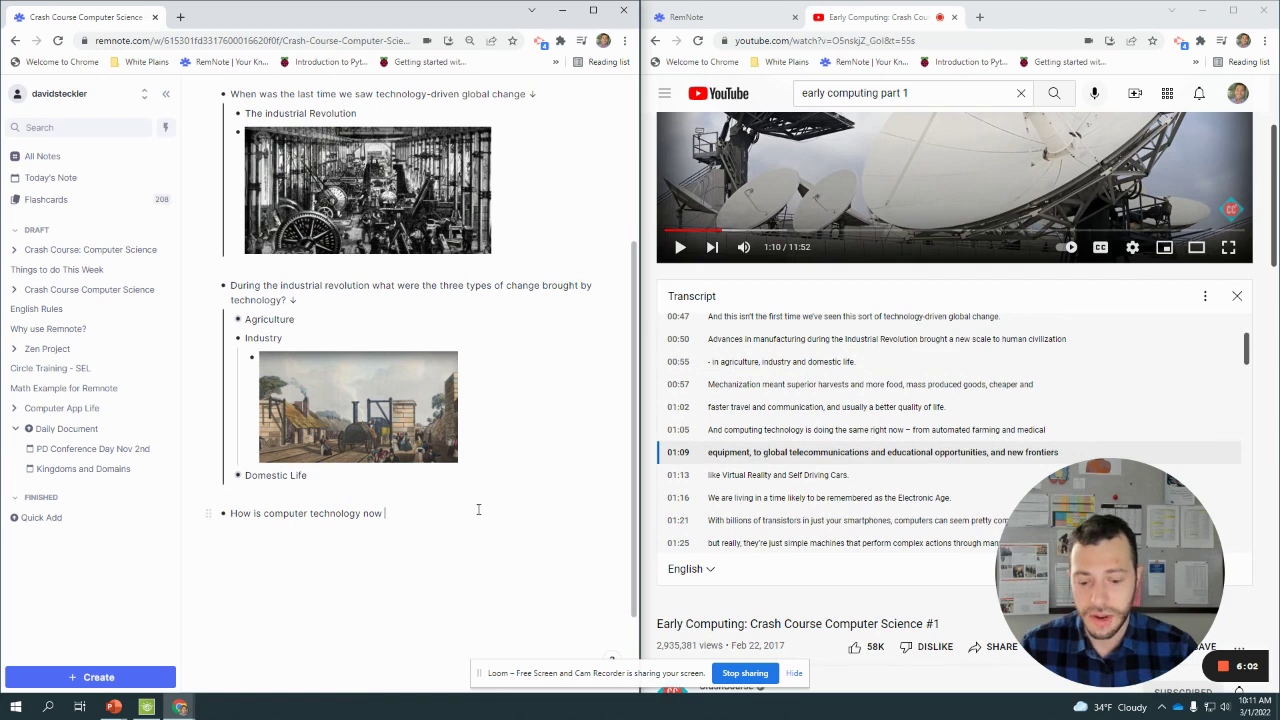
pyautogui.write('(a')
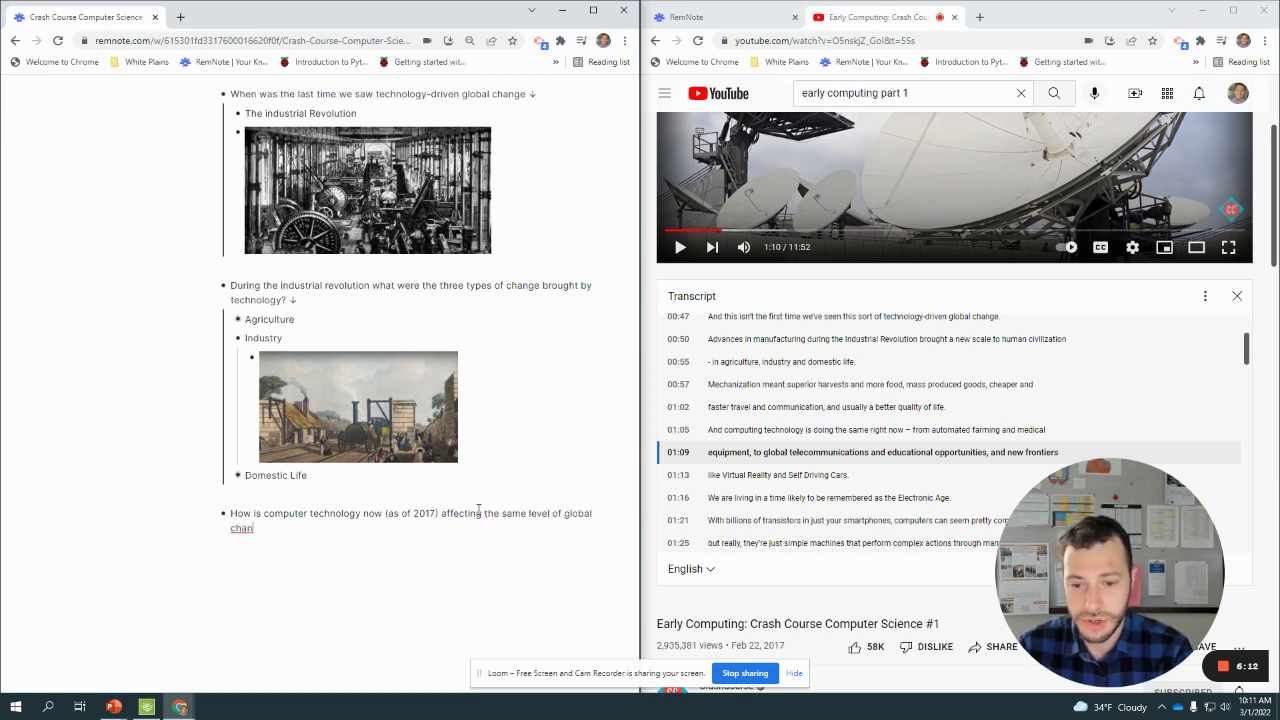
pyautogui.write('>>>')
pyautogui.press('Return')
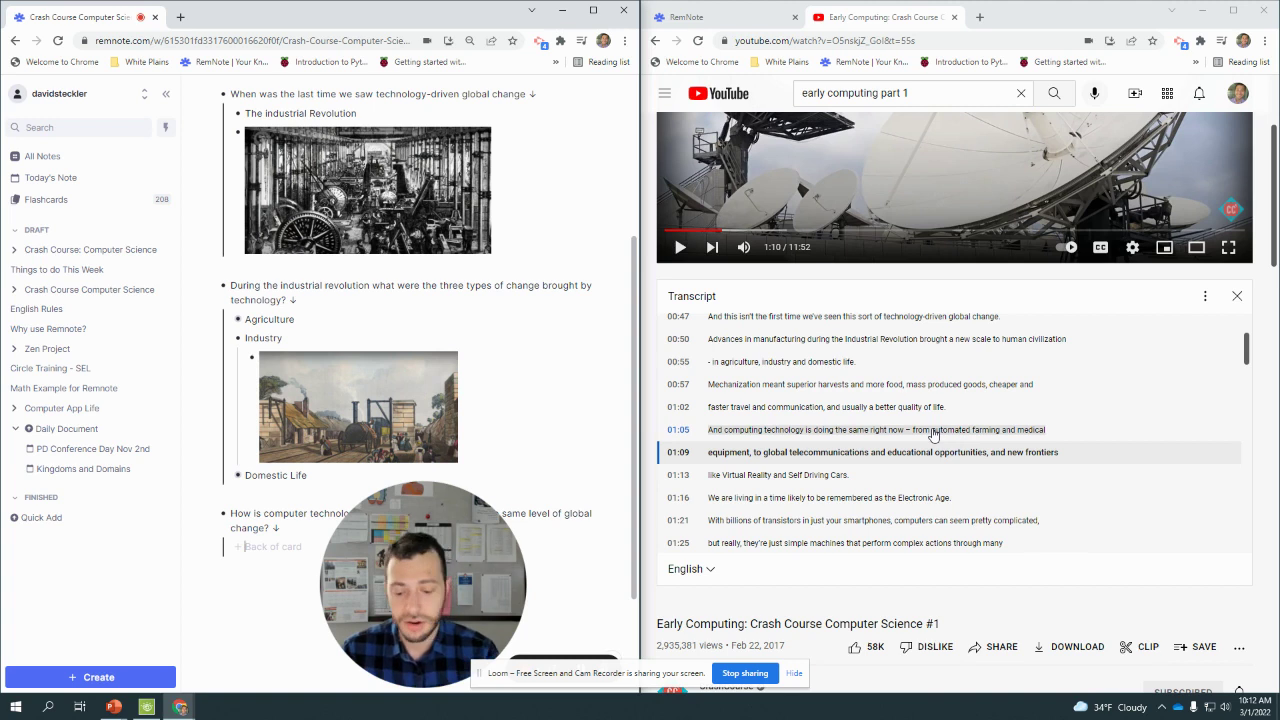
# Step: Add the answers "automated farming", "medical equiment", "global telecommunications", "educational opprtunities" and "new frontiers", nesting "Virtual Reality (AI)" and "Self Driving Cars" under the last
pyautogui.write('automated farmin')
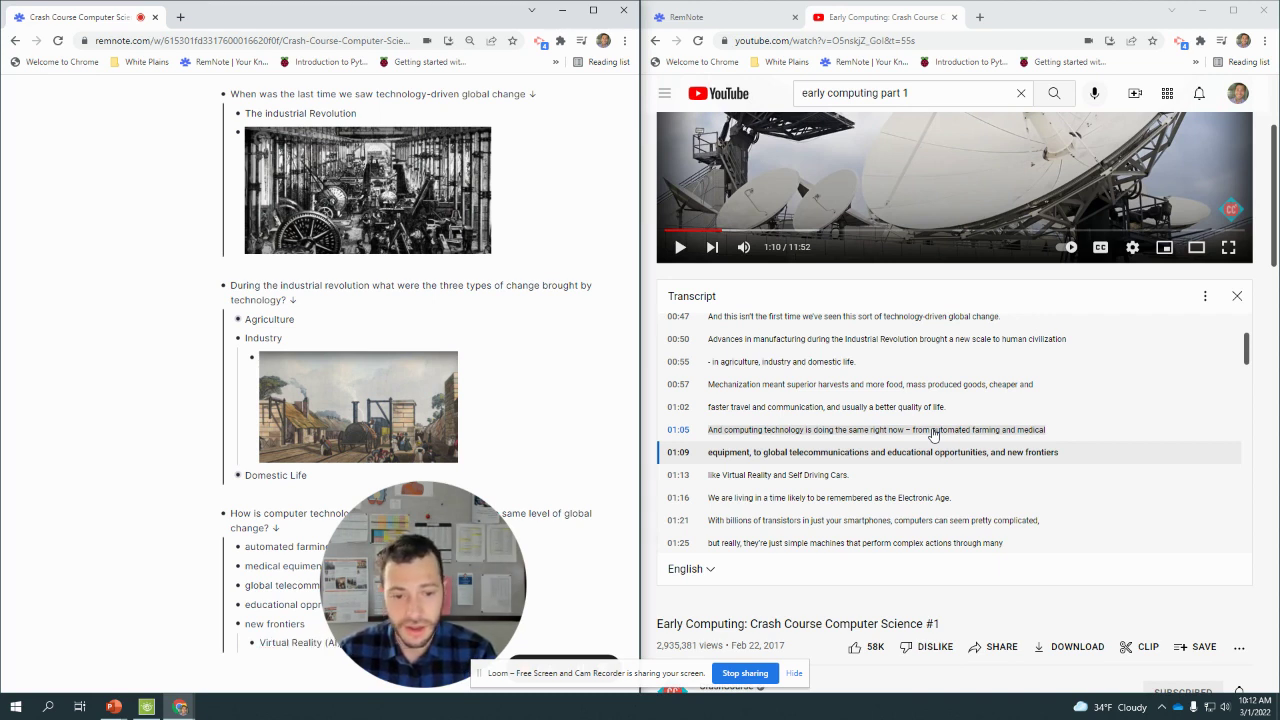
pyautogui.press('Return')
pyautogui.write('Self Driving Cars')
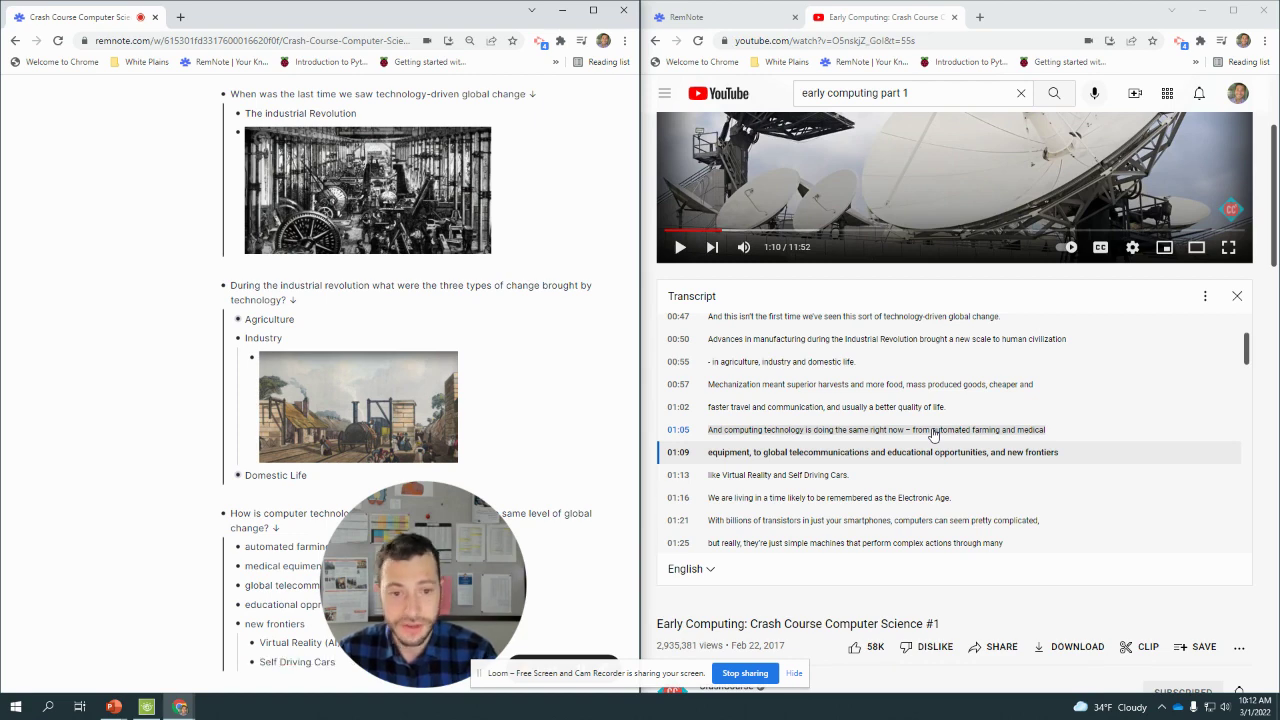
pyautogui.scroll(-3, 400, 401)
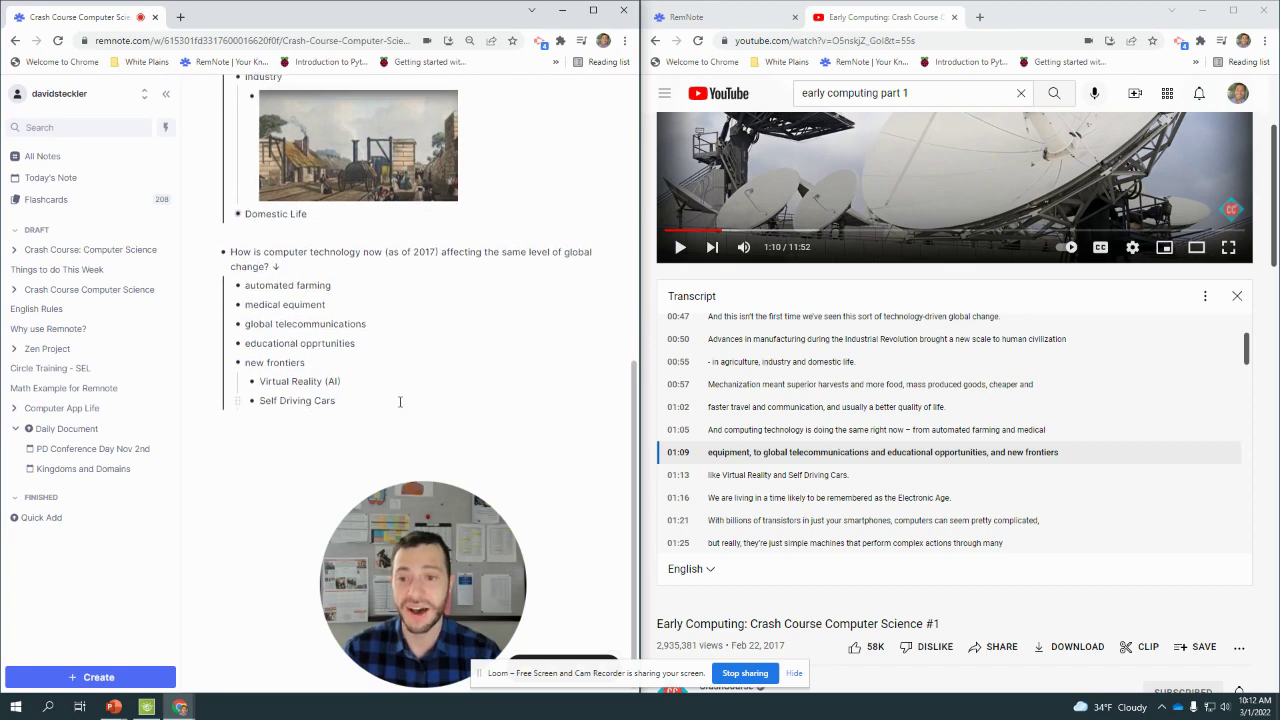
# Step: Review the finished notes and start a flashcard practice session for the Crash Course Computer Science #1 document
pyautogui.scroll(5, 400, 401)
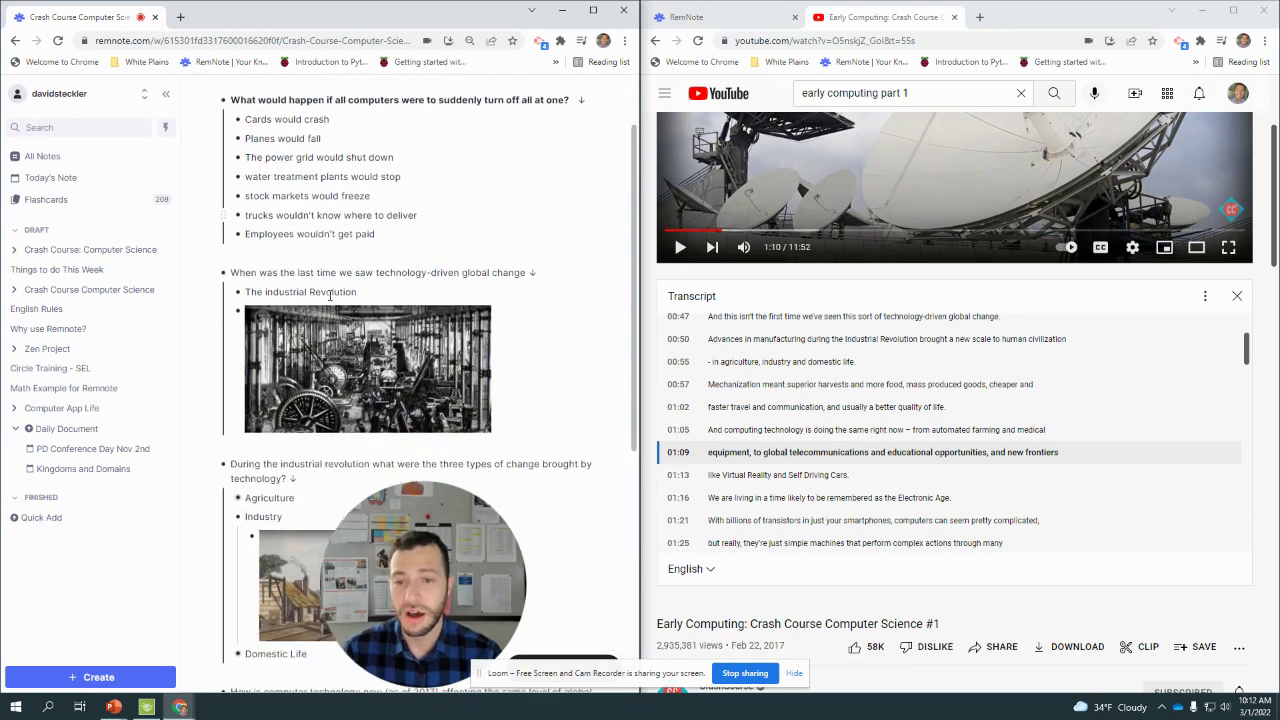
pyautogui.scroll(-3, 330, 295)
pyautogui.scroll(6, 337, 320)
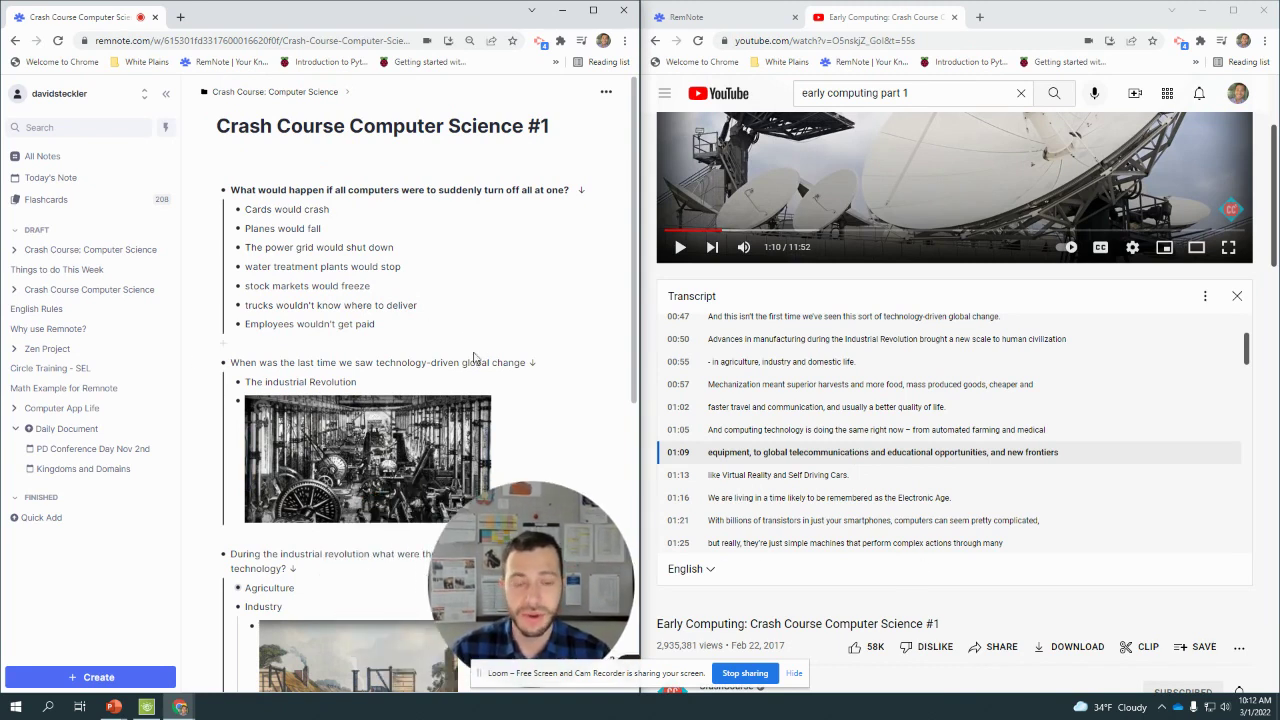
pyautogui.click(606, 91)
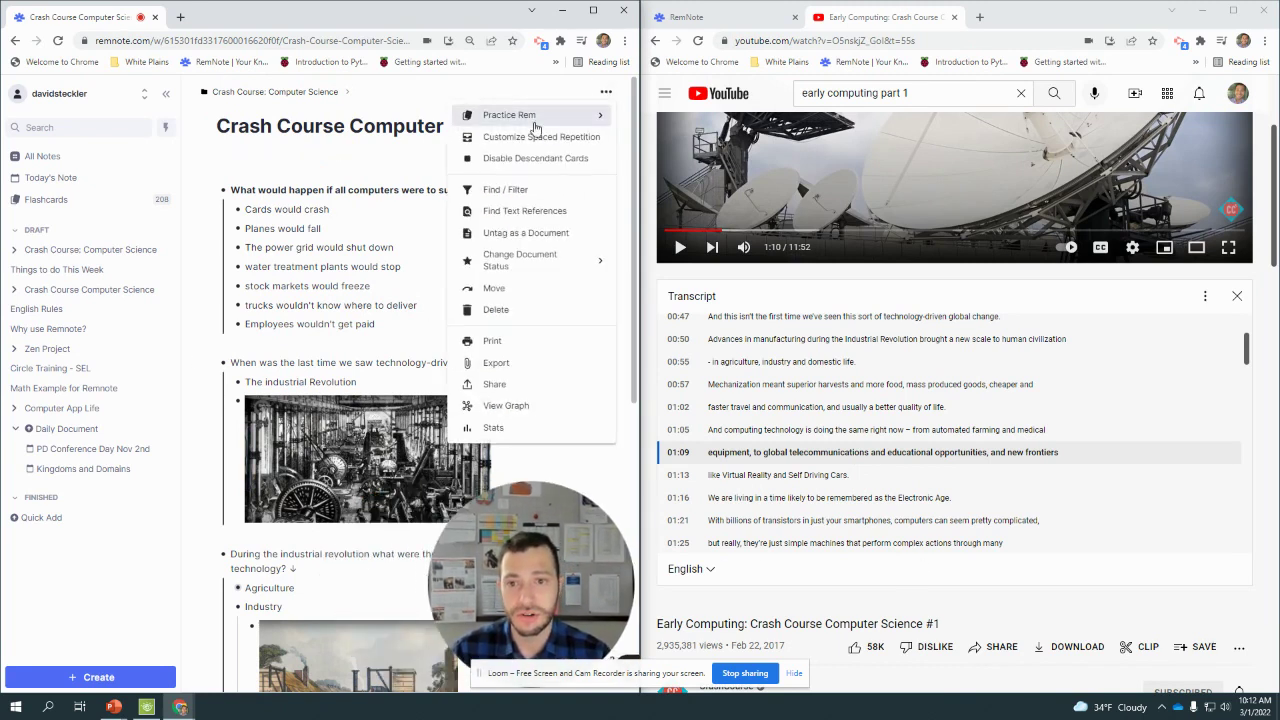
pyautogui.moveTo(535, 118)
pyautogui.click(420, 122)
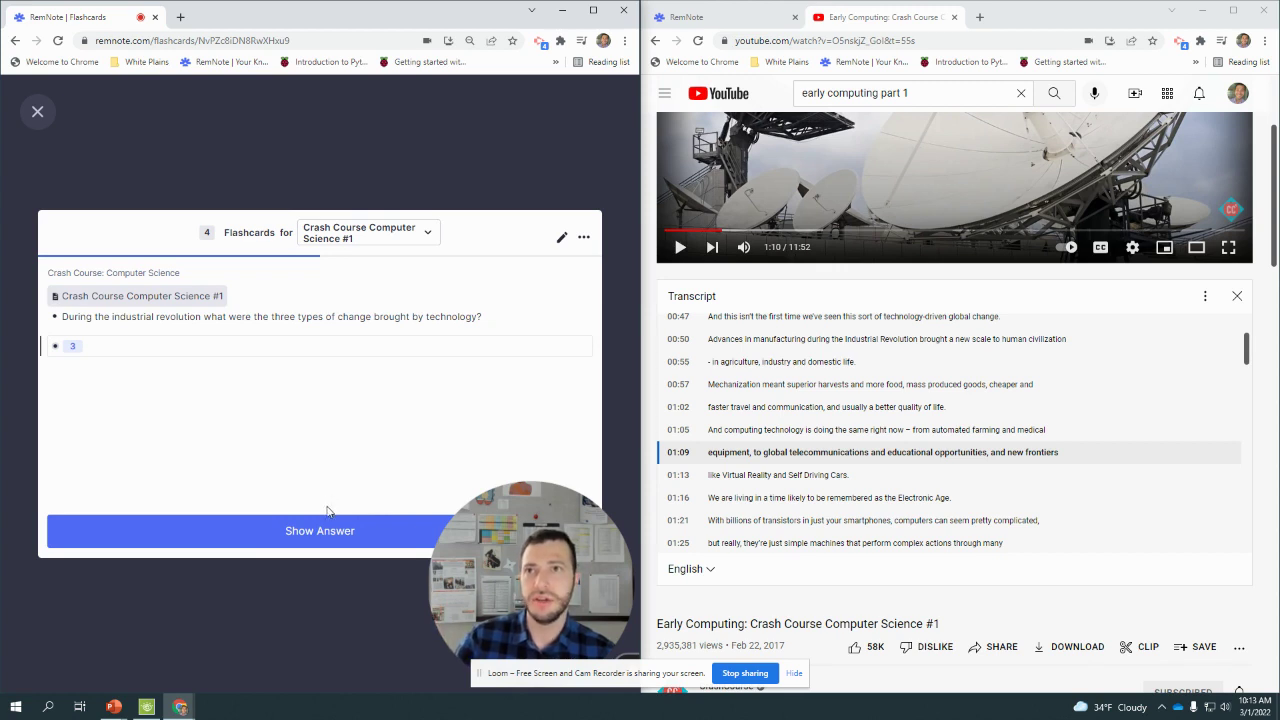
# Step: Reveal the answer to the industrial revolution changes flashcard and rate it with the 24-hour recall option
pyautogui.click(292, 545)
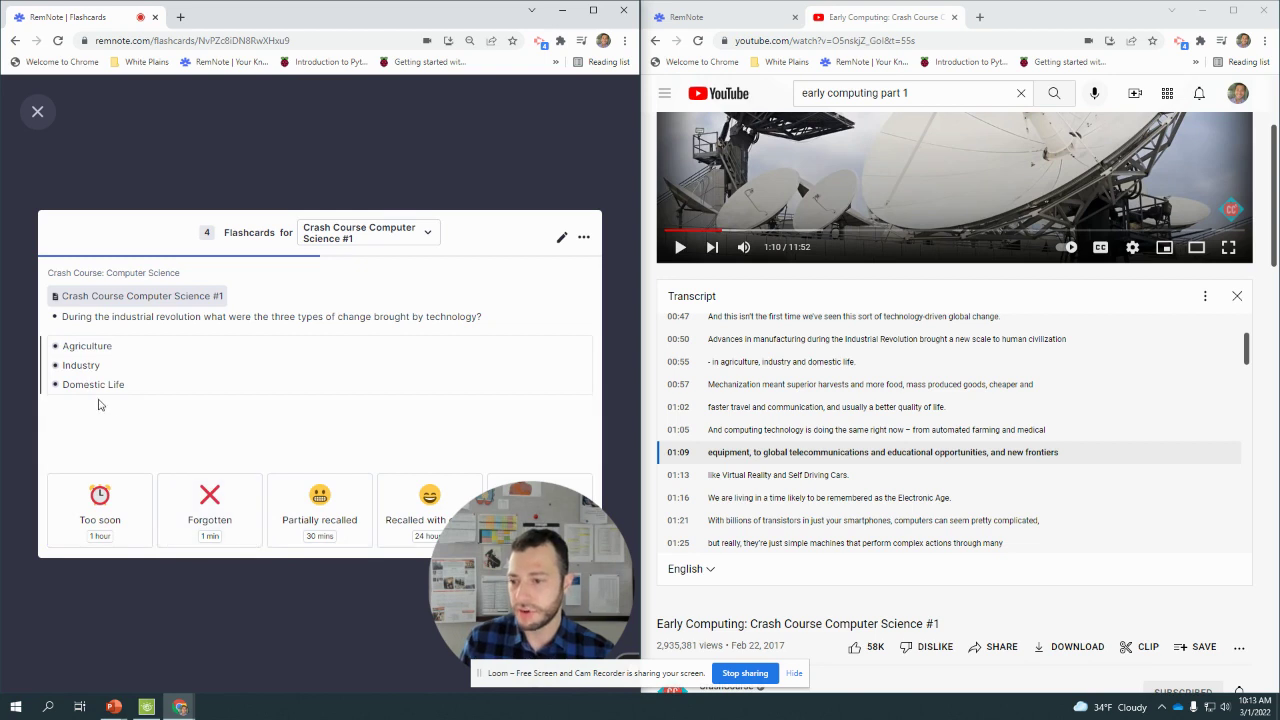
pyautogui.click(414, 505)
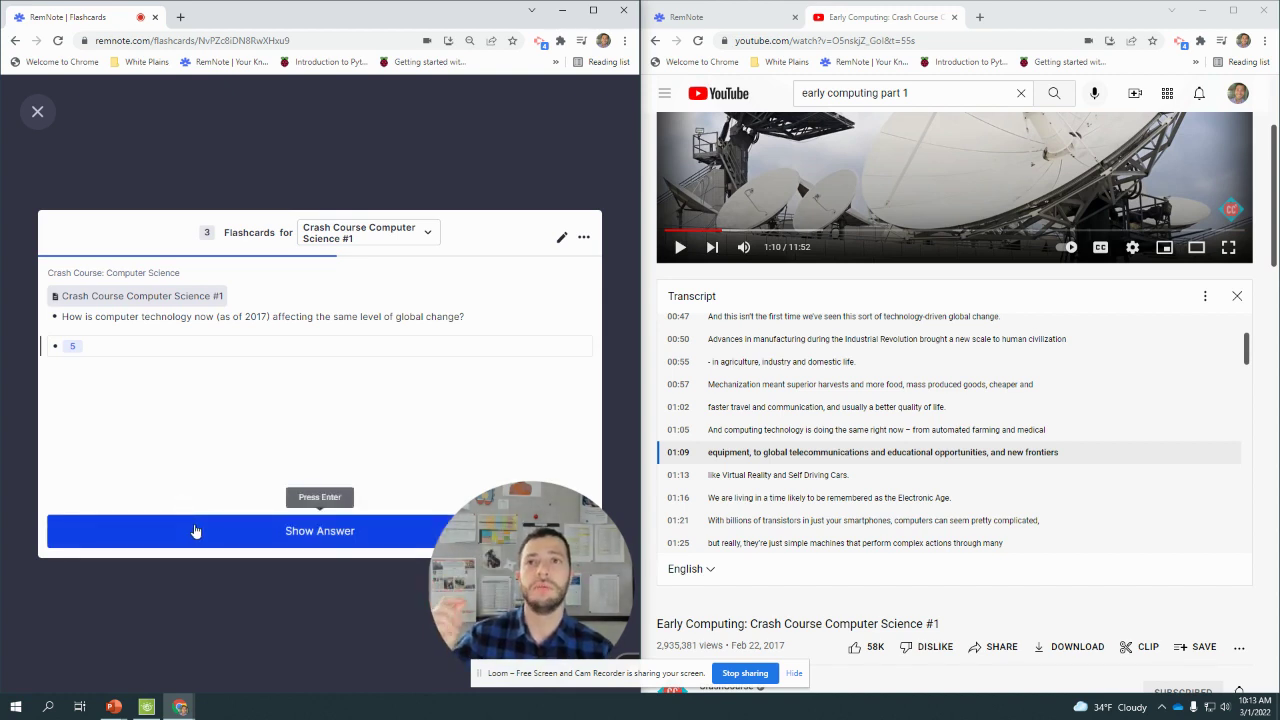
# Step: Reveal the answers to the 2017 computer technology and computers turning off flashcards, rating each as partially recalled
pyautogui.click(195, 531)
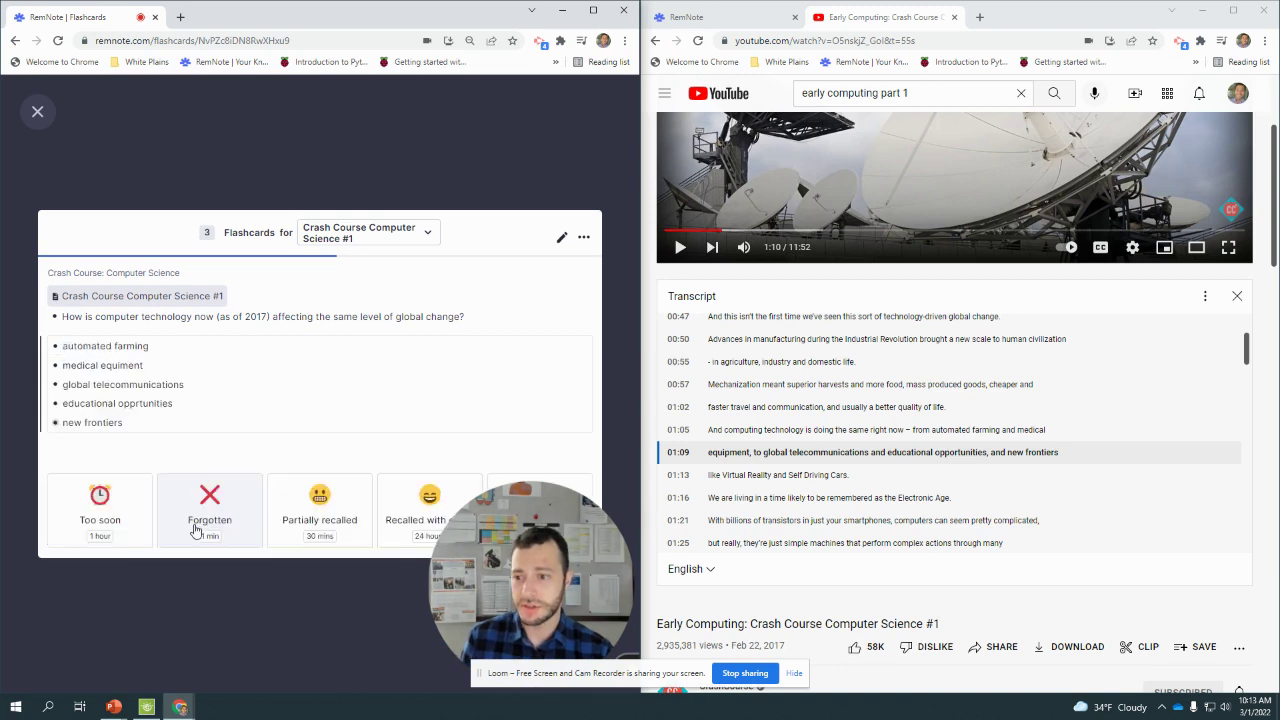
pyautogui.click(301, 515)
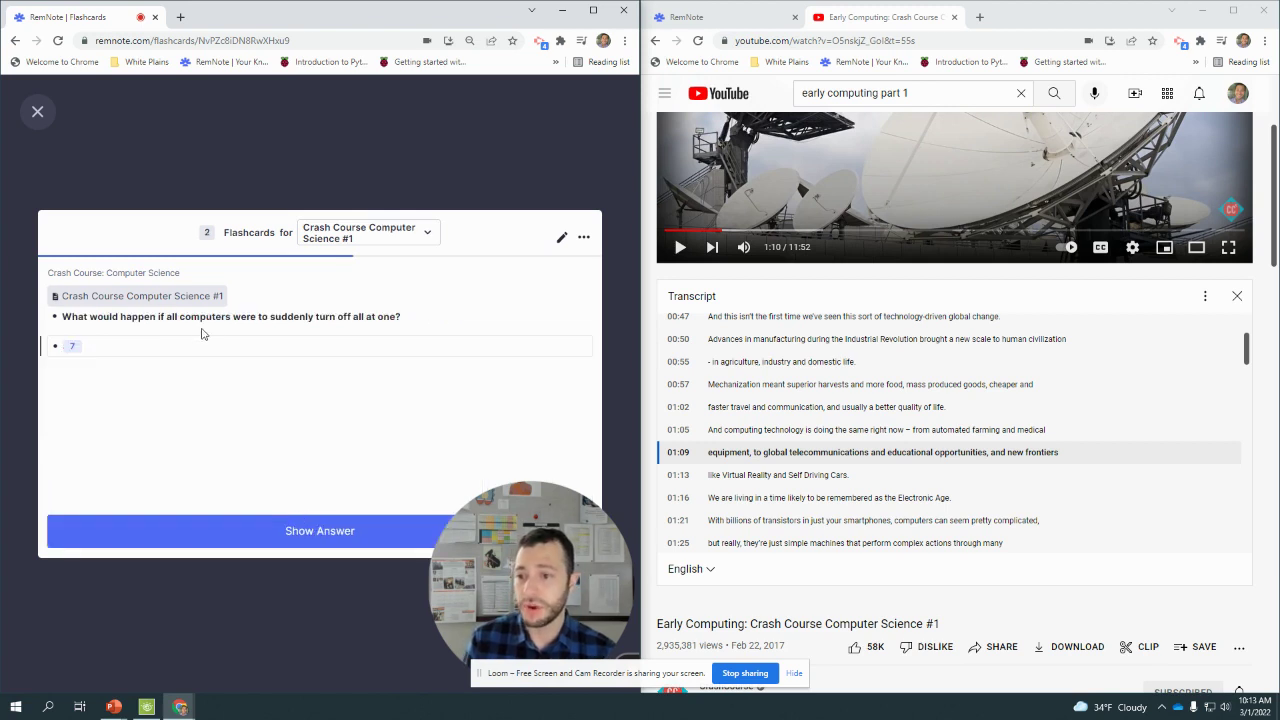
pyautogui.moveTo(270, 317); pyautogui.dragTo(400, 318)
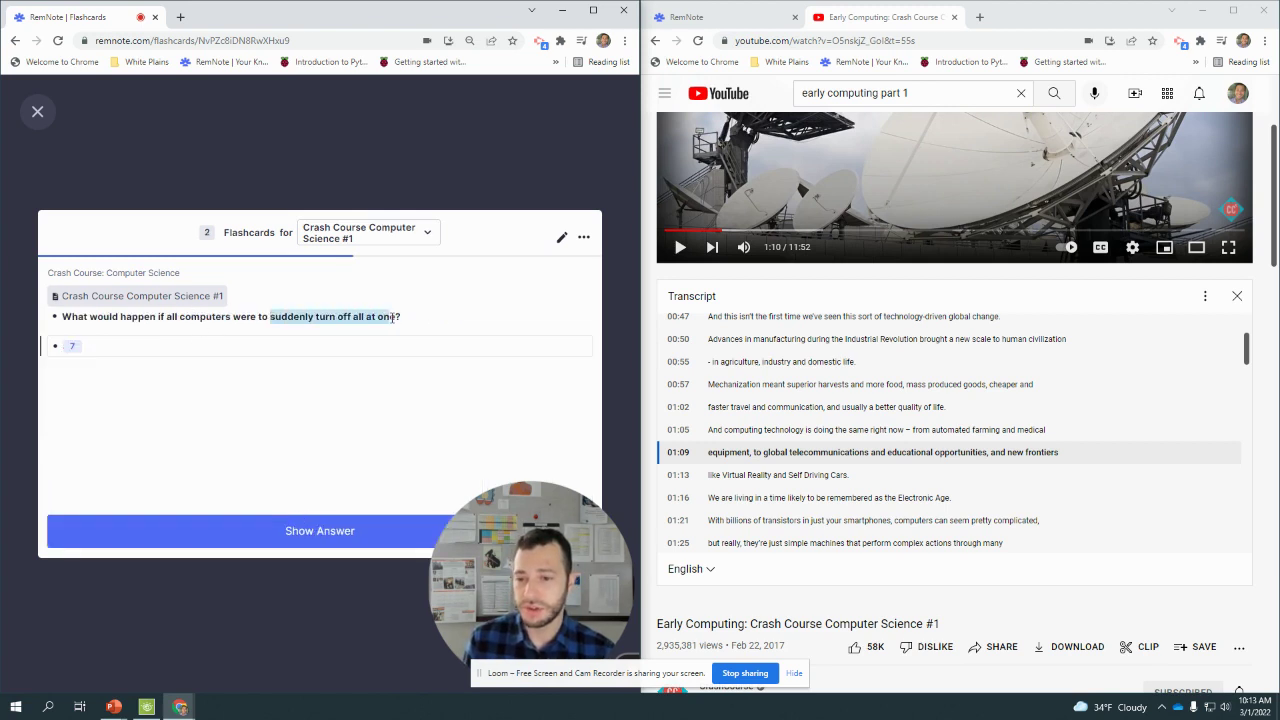
pyautogui.click(428, 322)
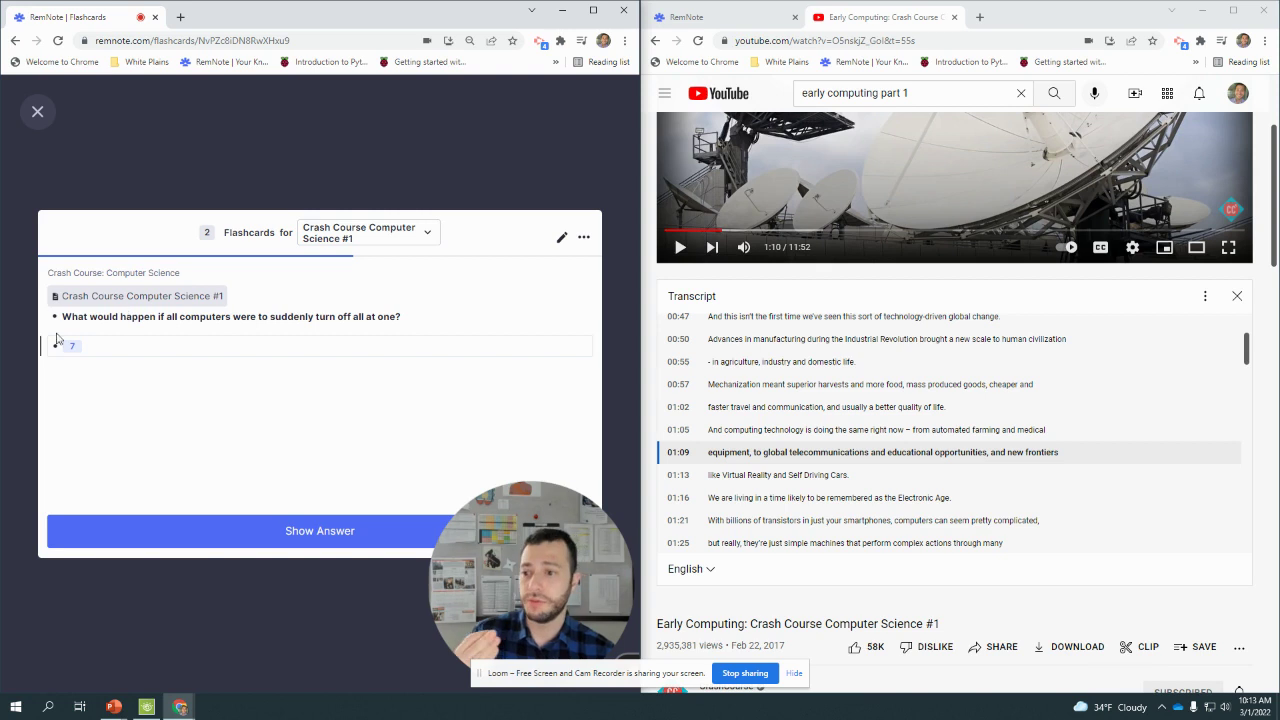
pyautogui.click(206, 531)
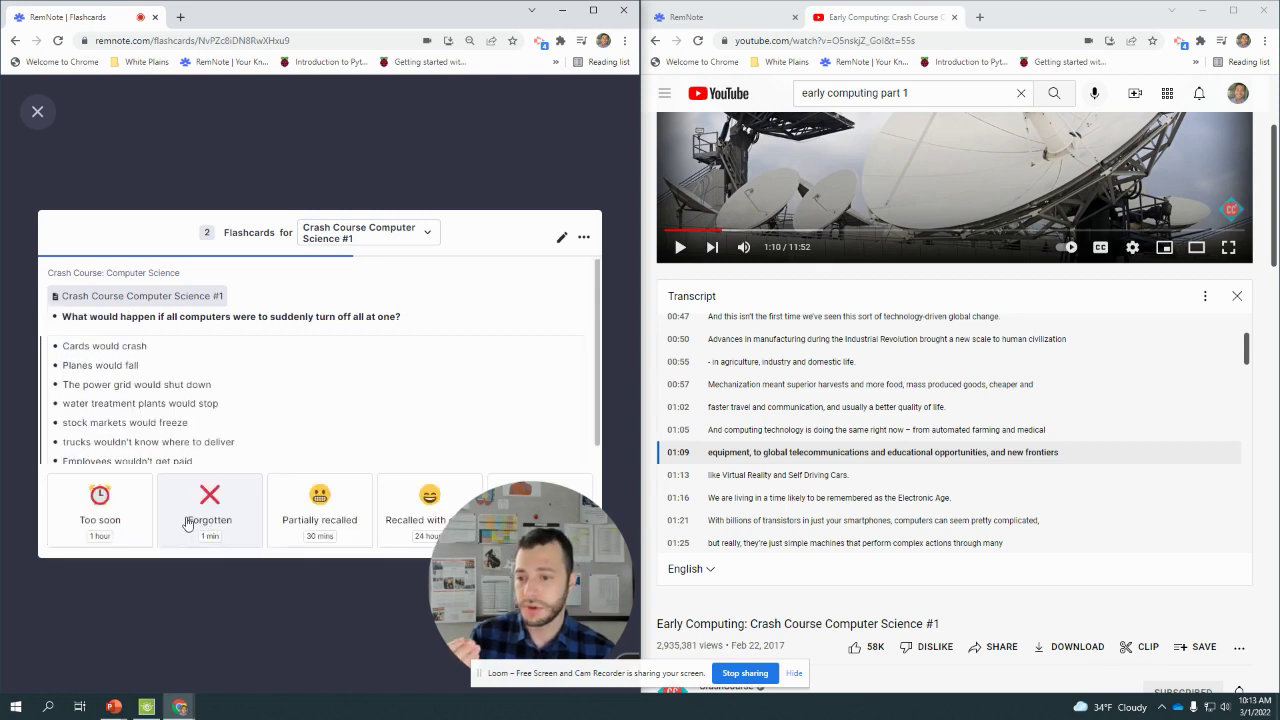
pyautogui.click(305, 512)
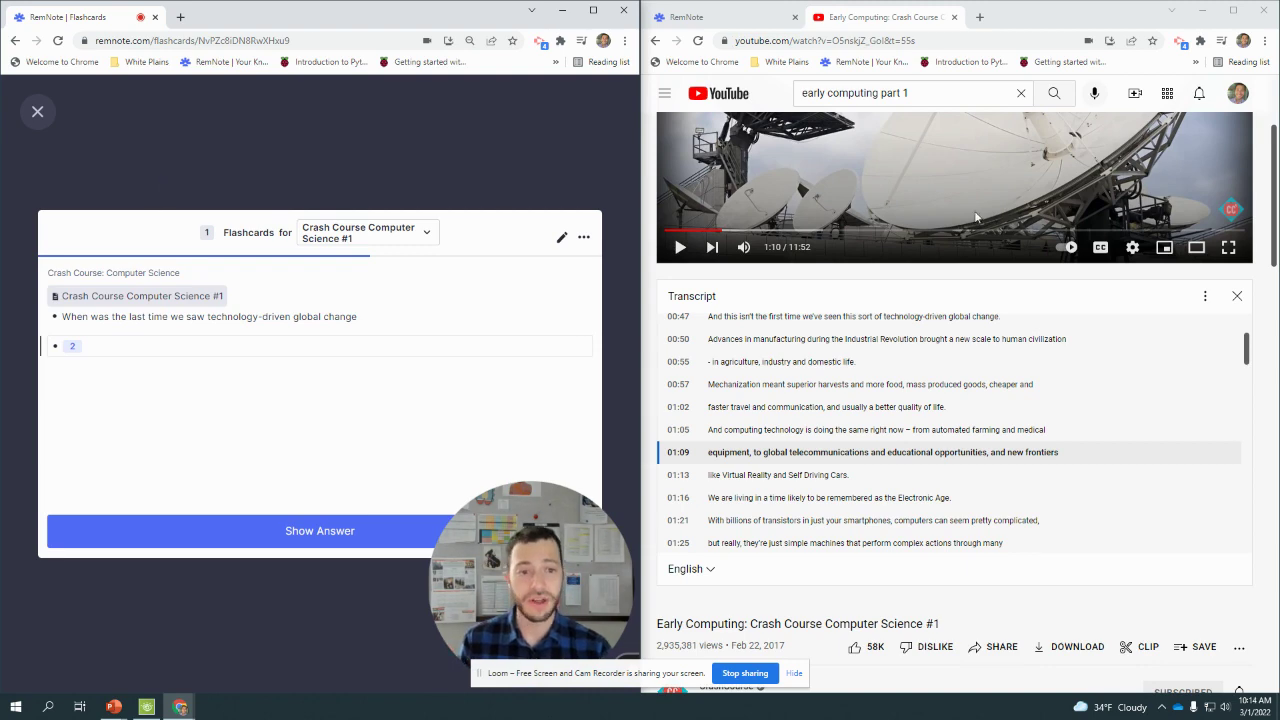
# Step: Exit the flashcard session and look at the practice options of the Crash Course Computer Science #1 document
pyautogui.scroll(5, 894, 334)
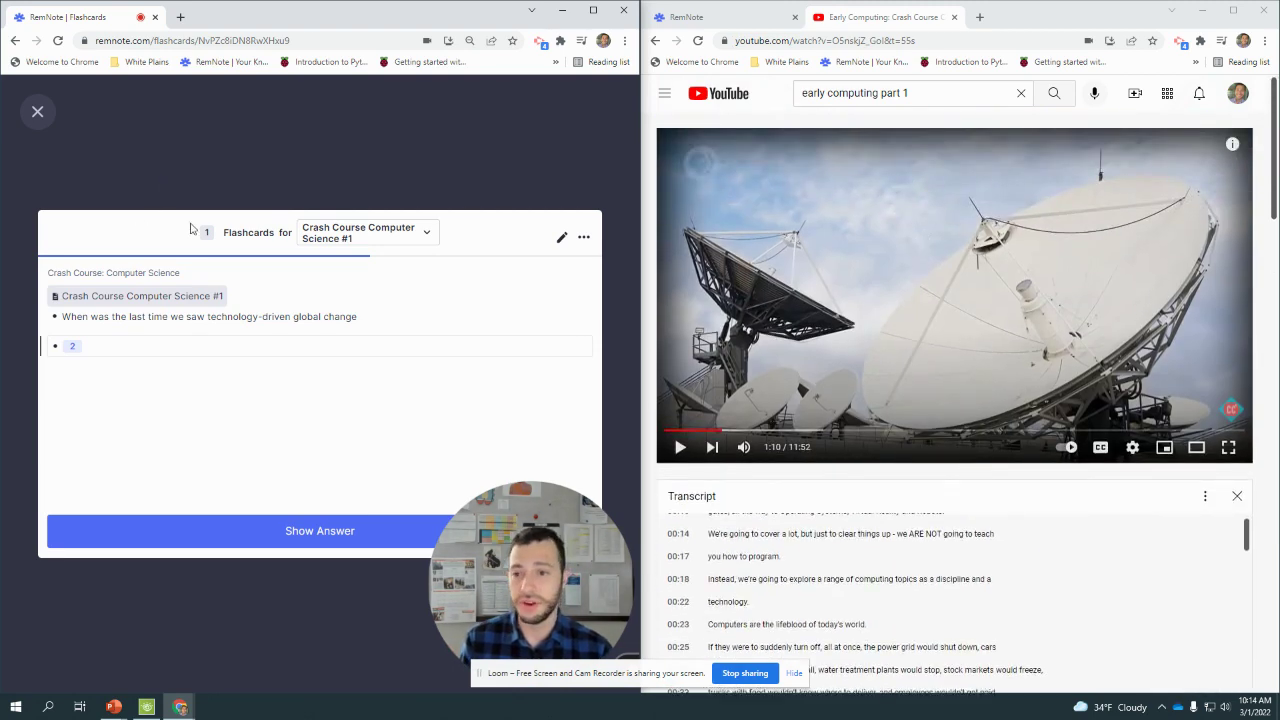
pyautogui.click(37, 111)
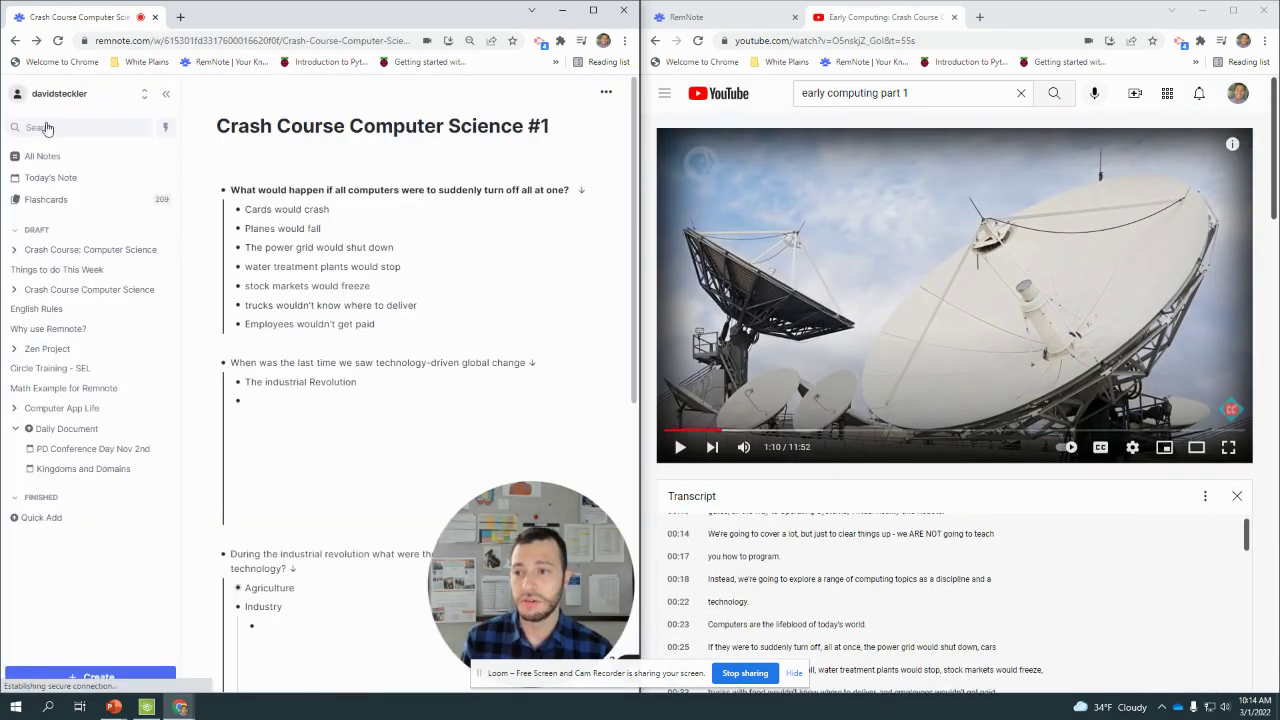
pyautogui.click(606, 91)
pyautogui.moveTo(540, 115)
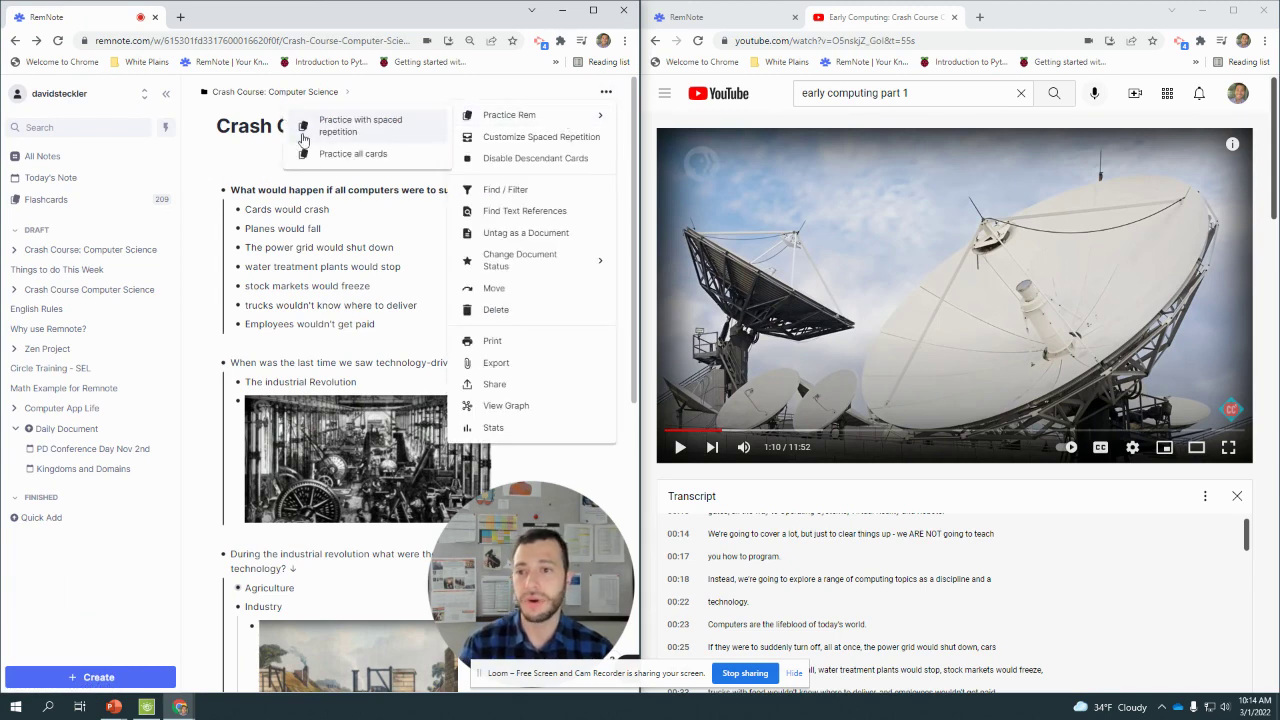
pyautogui.click(551, 94)
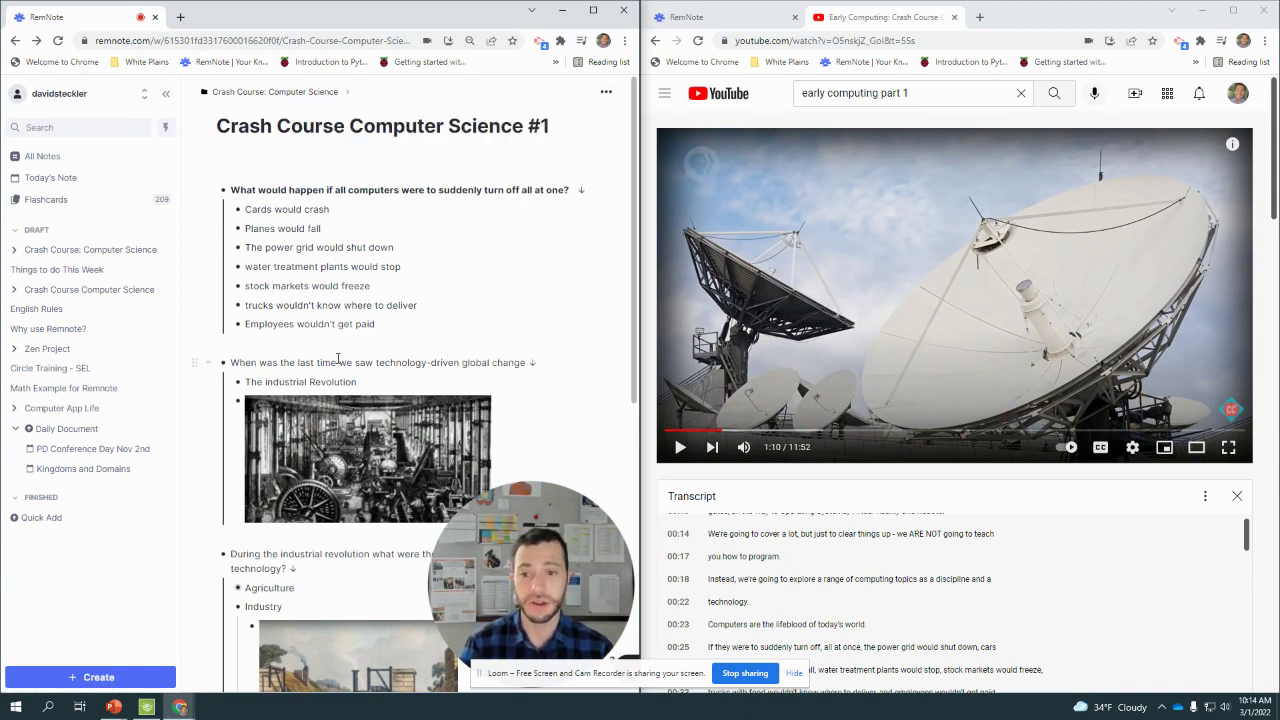
pyautogui.scroll(-5, 338, 380)
pyautogui.scroll(3, 340, 419)
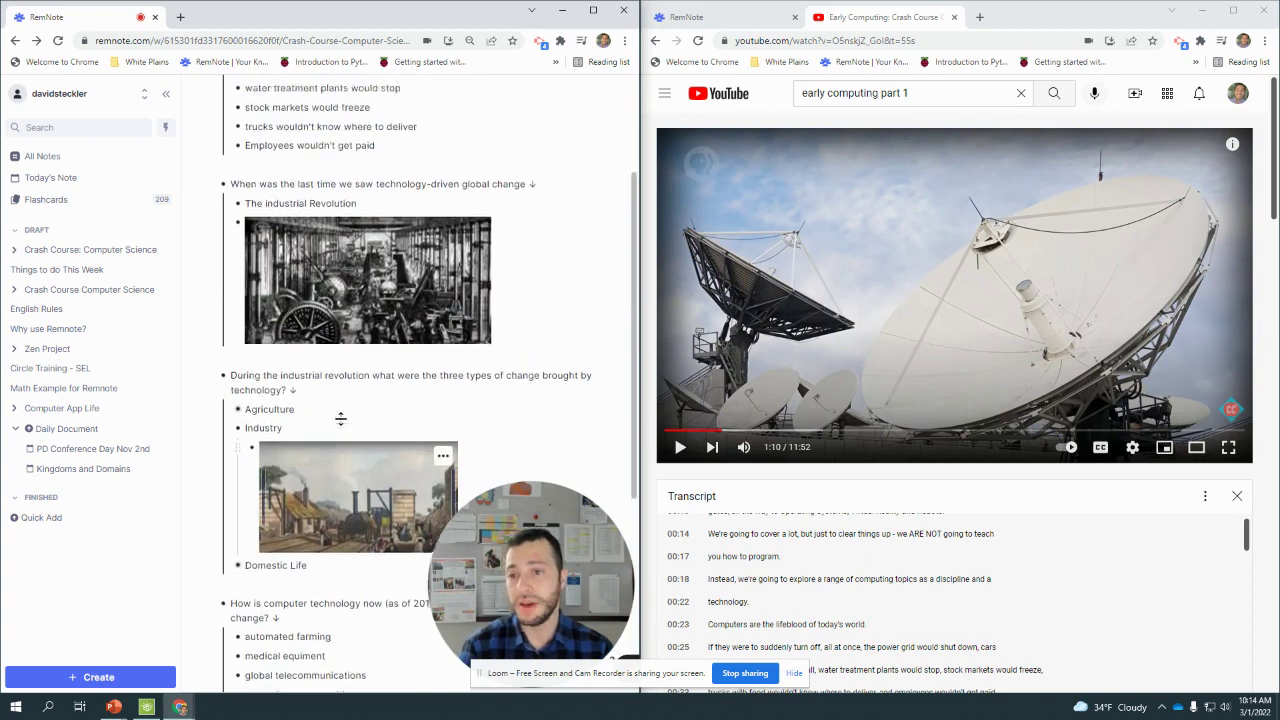
pyautogui.scroll(2, 340, 419)
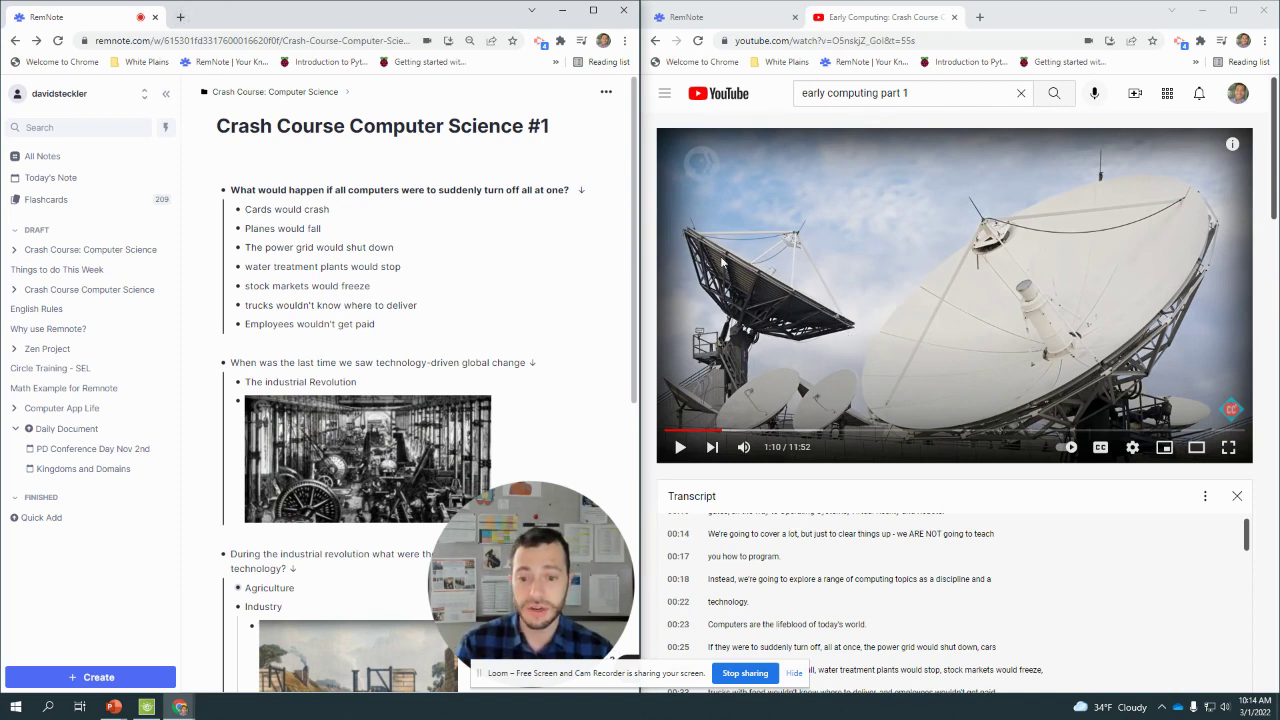
# Step: Search the web in a new tab for "windows shift s"
pyautogui.click(181, 17)
pyautogui.write('w')
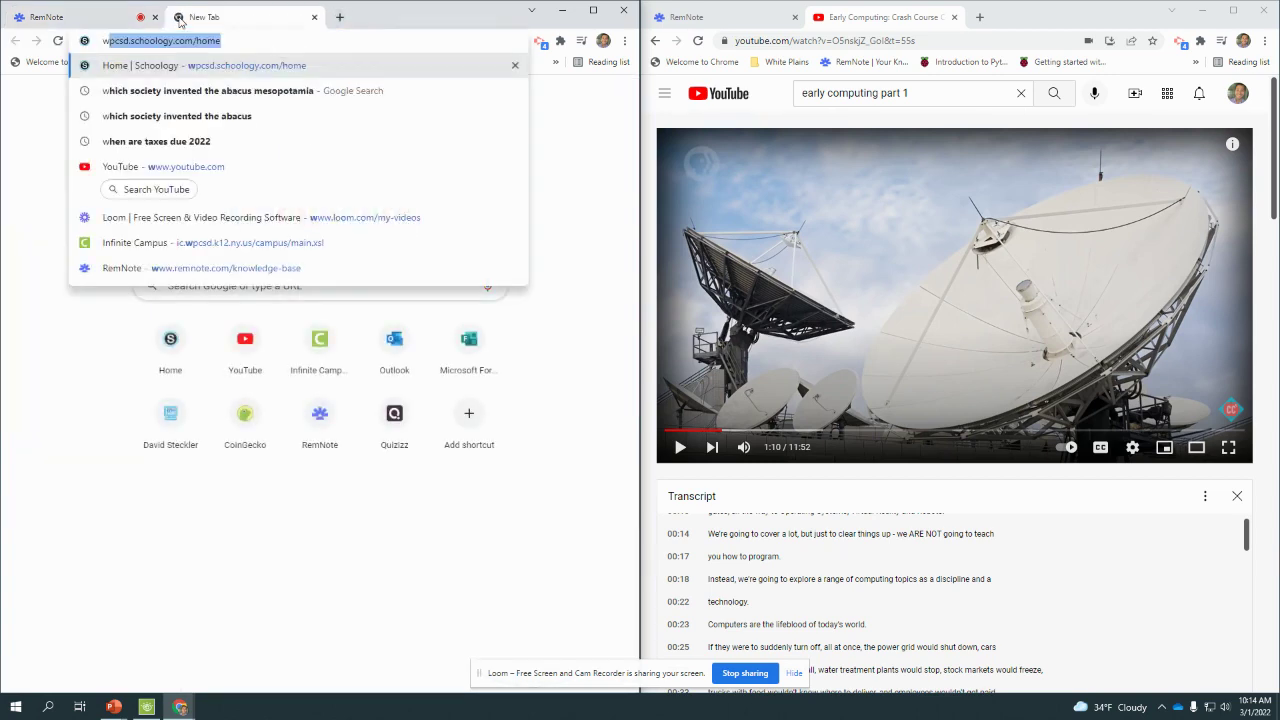
pyautogui.write('indows shift s')
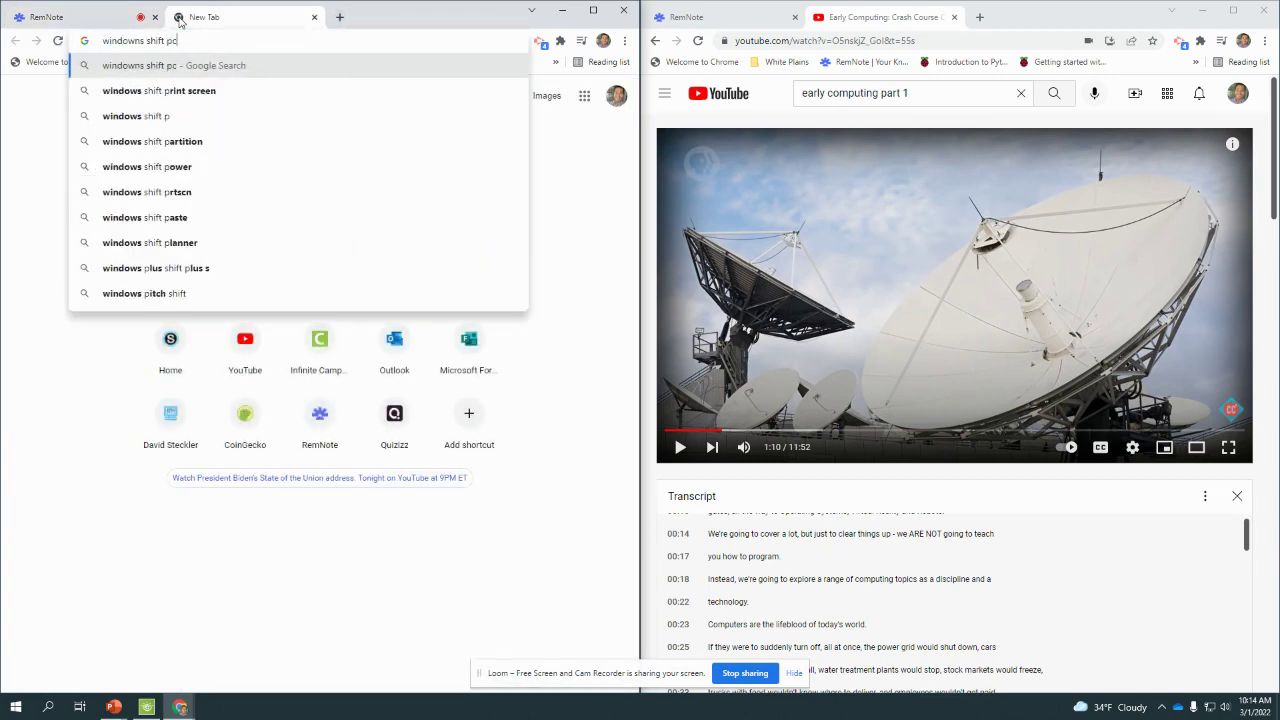
pyautogui.press('Return')
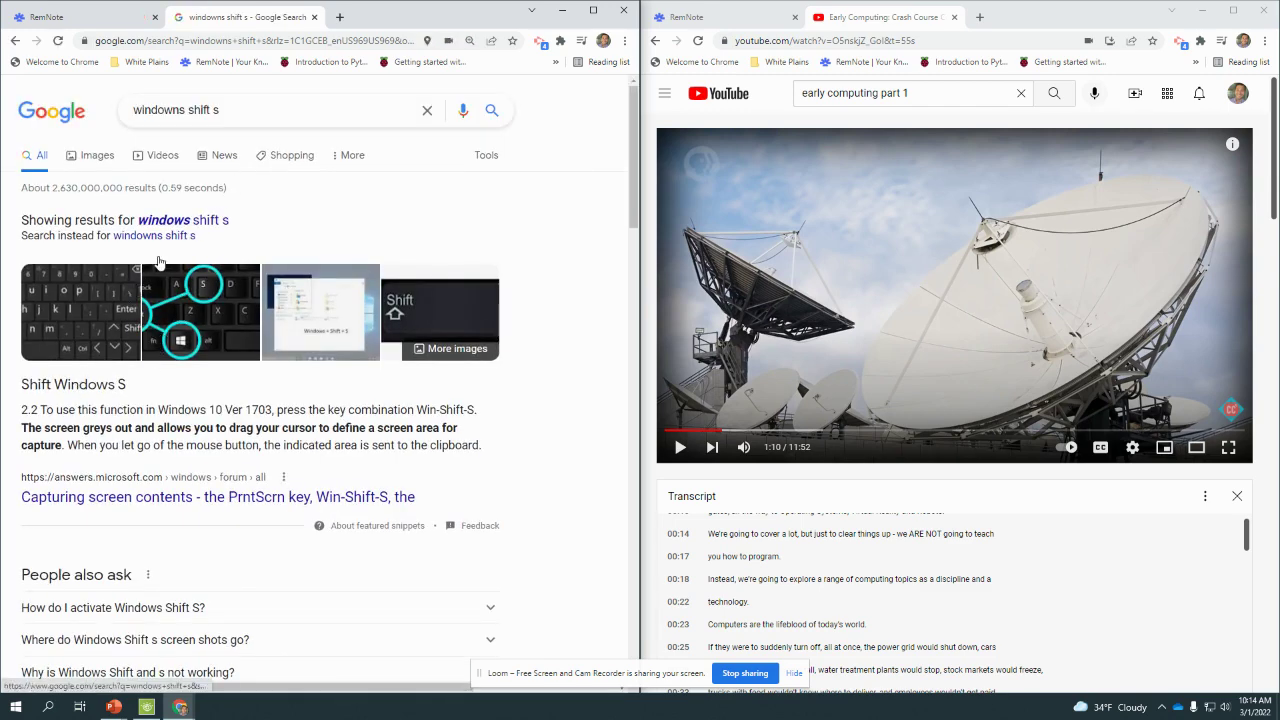
# Step: Return to the RemNote document and review its practice options and the finished flashcard notes with their images
pyautogui.click(60, 20)
pyautogui.scroll(-5, 471, 329)
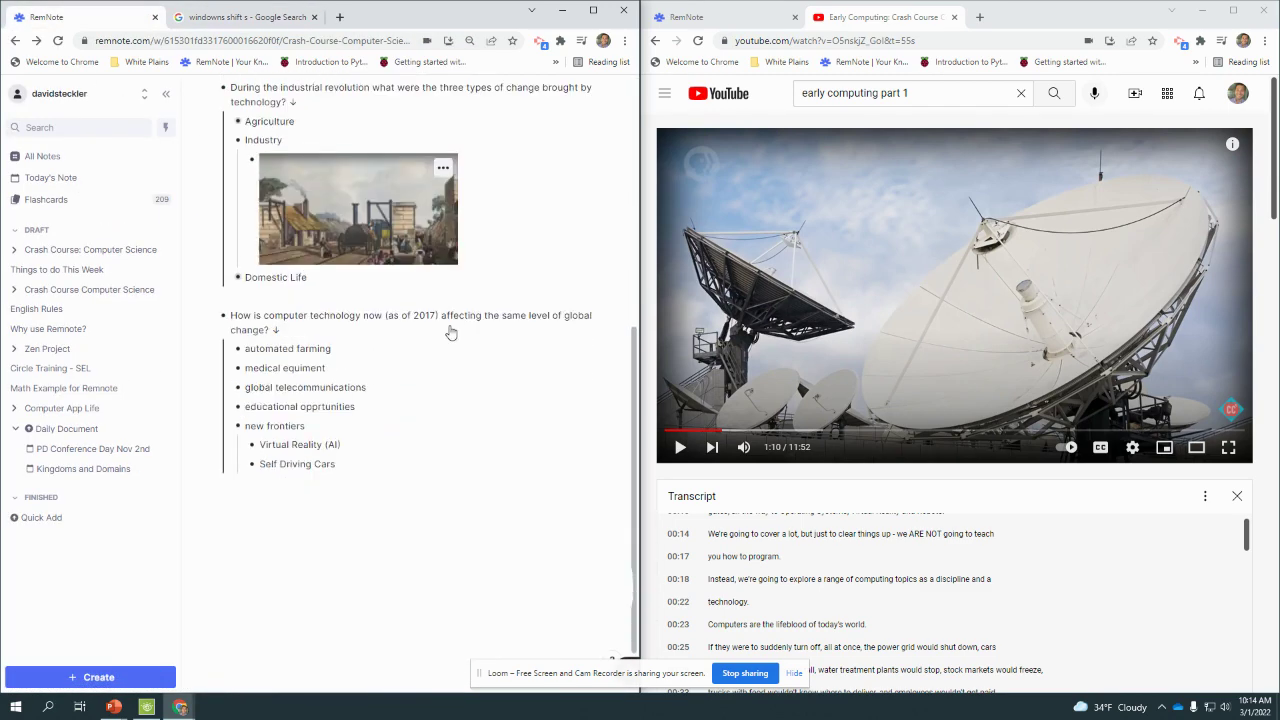
pyautogui.scroll(5, 455, 331)
pyautogui.click(606, 91)
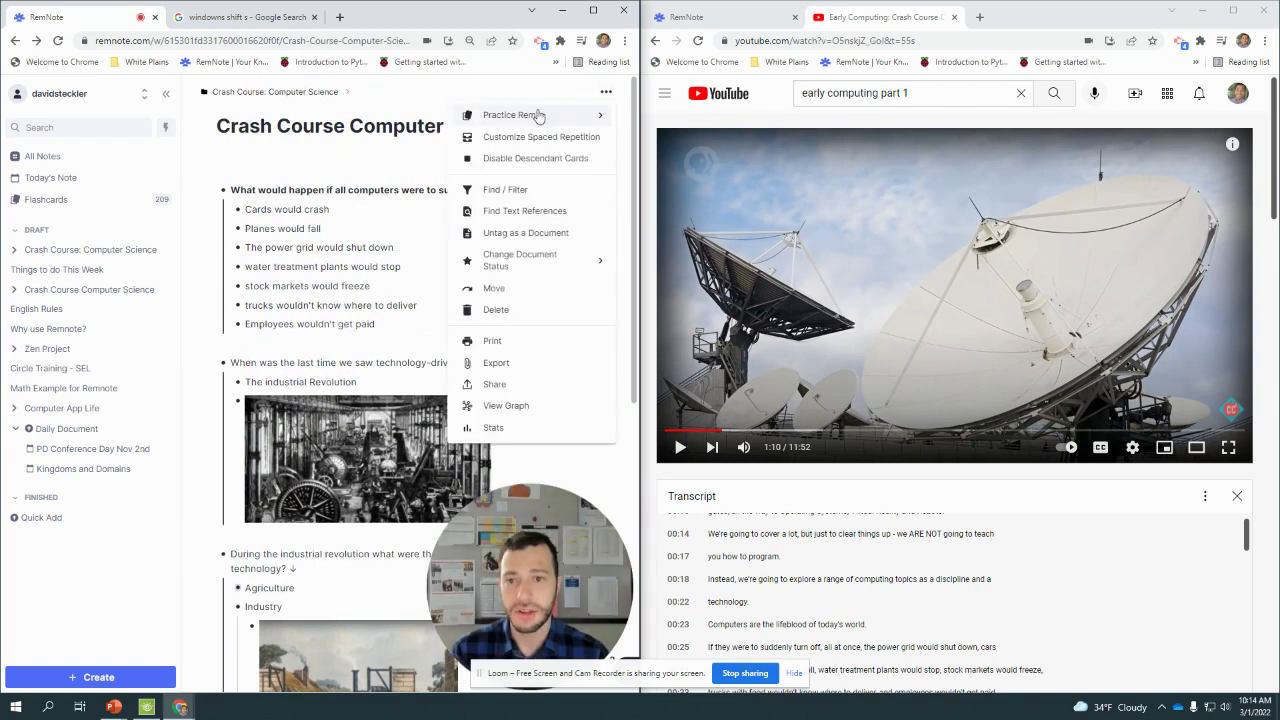
pyautogui.click(443, 230)
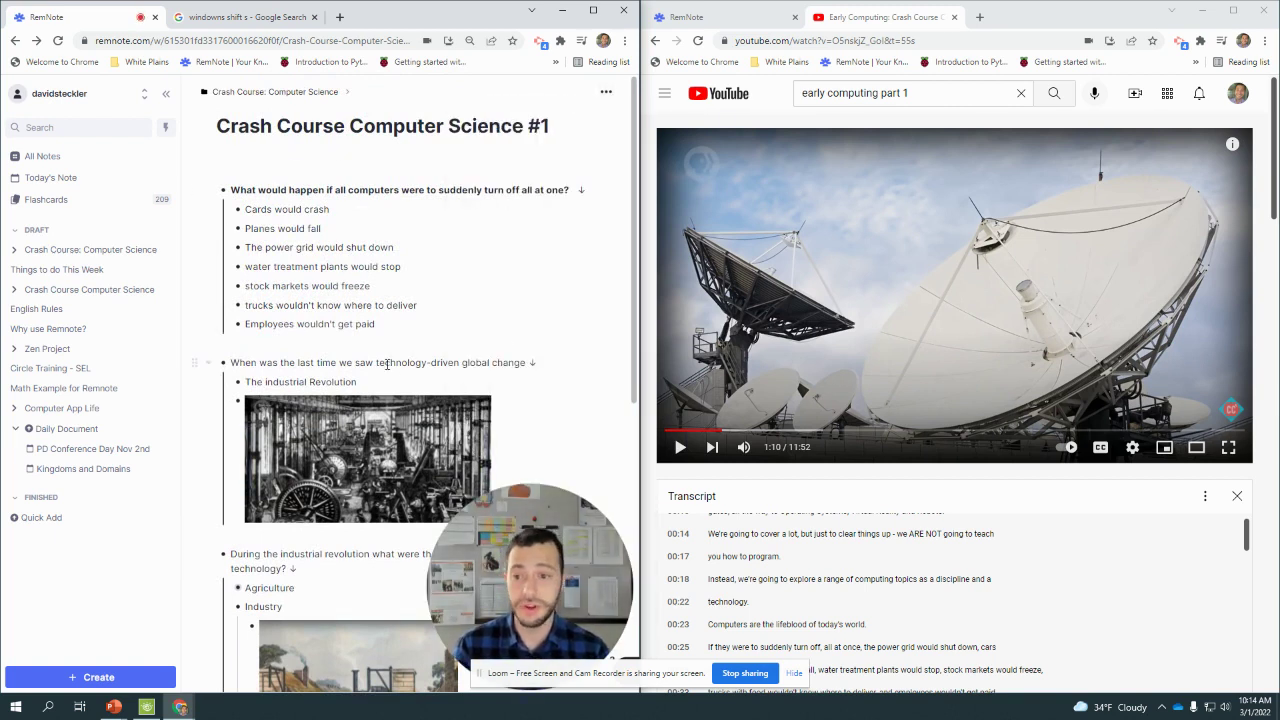
pyautogui.scroll(-3, 395, 355)
pyautogui.scroll(-1, 402, 340)
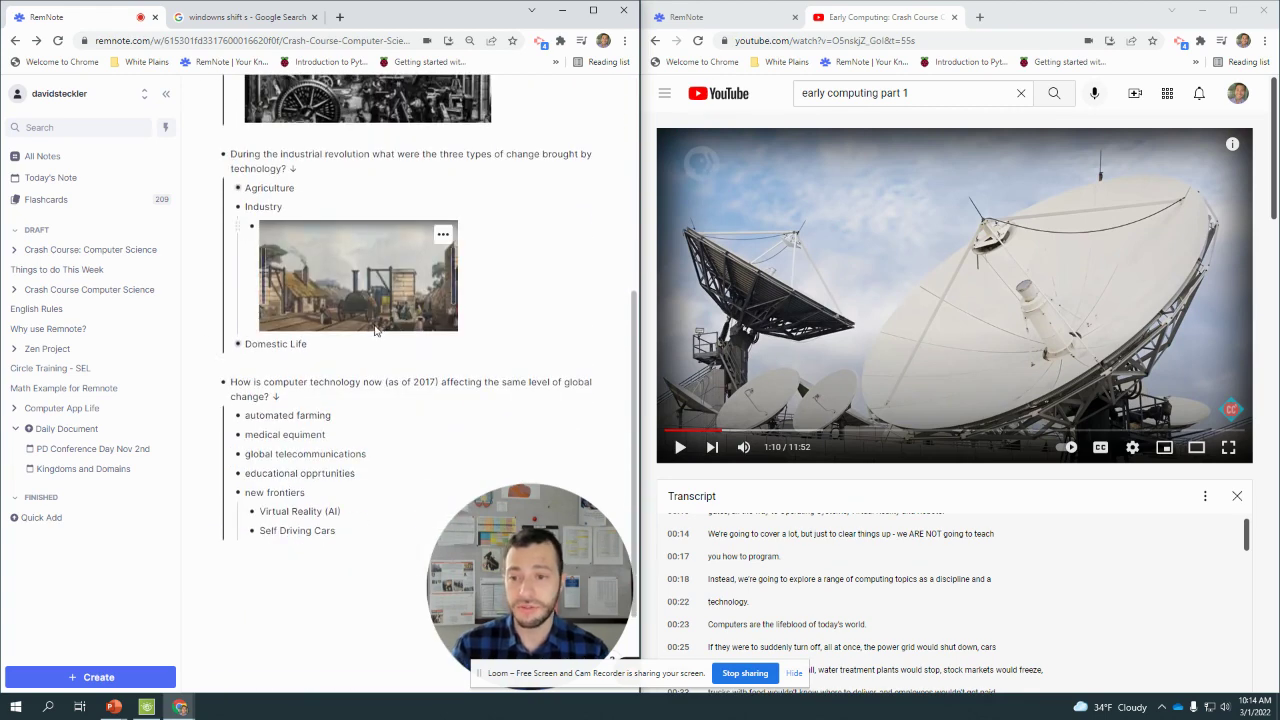
pyautogui.scroll(1, 418, 320)
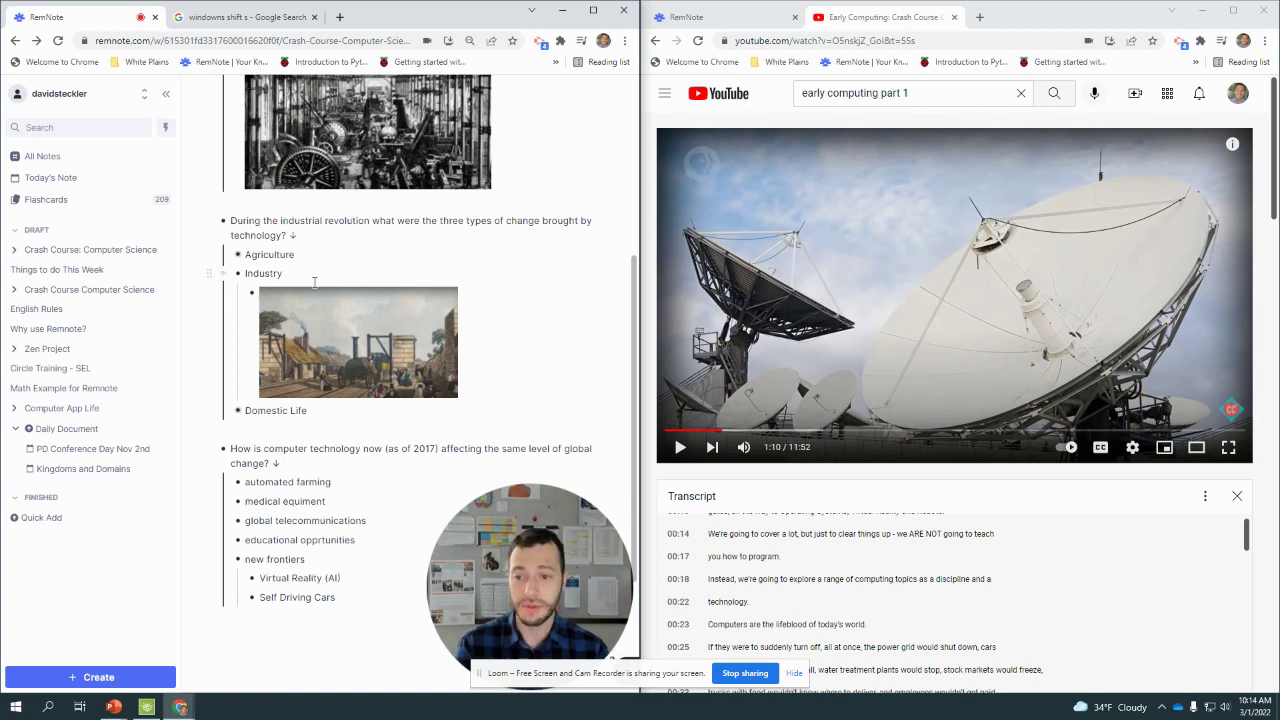
pyautogui.scroll(1, 430, 330)
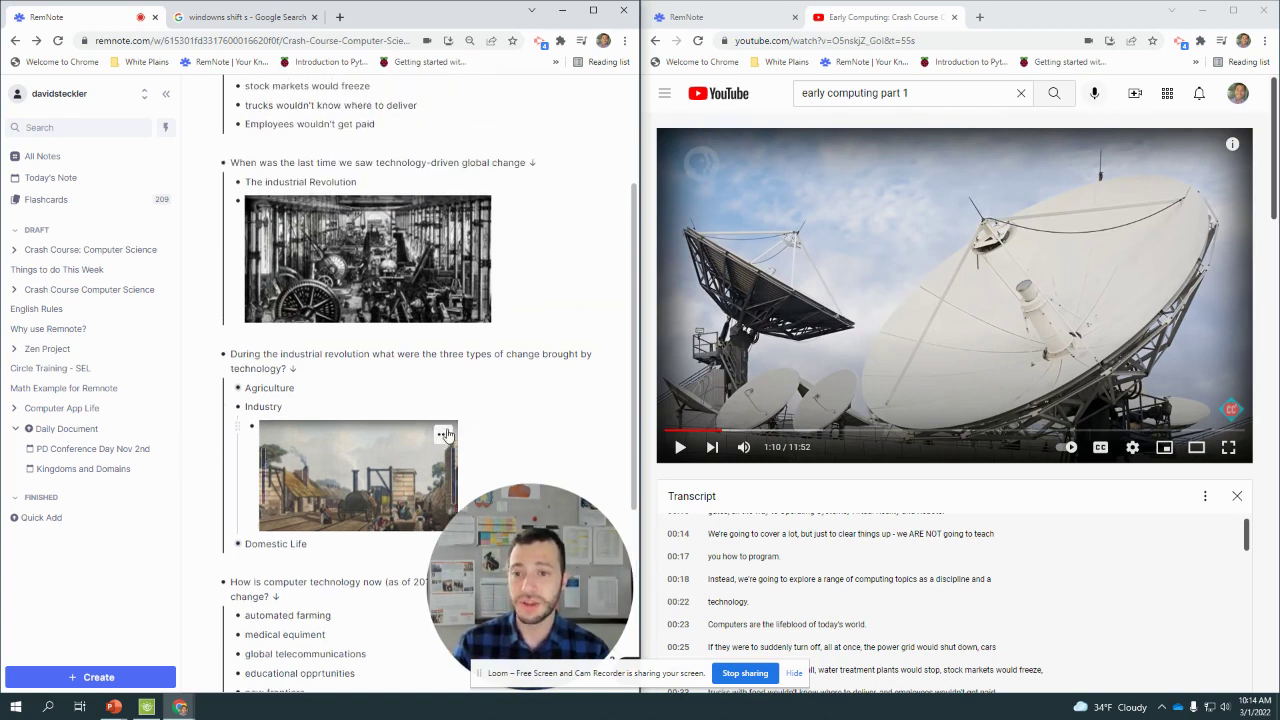
pyautogui.scroll(2, 428, 457)
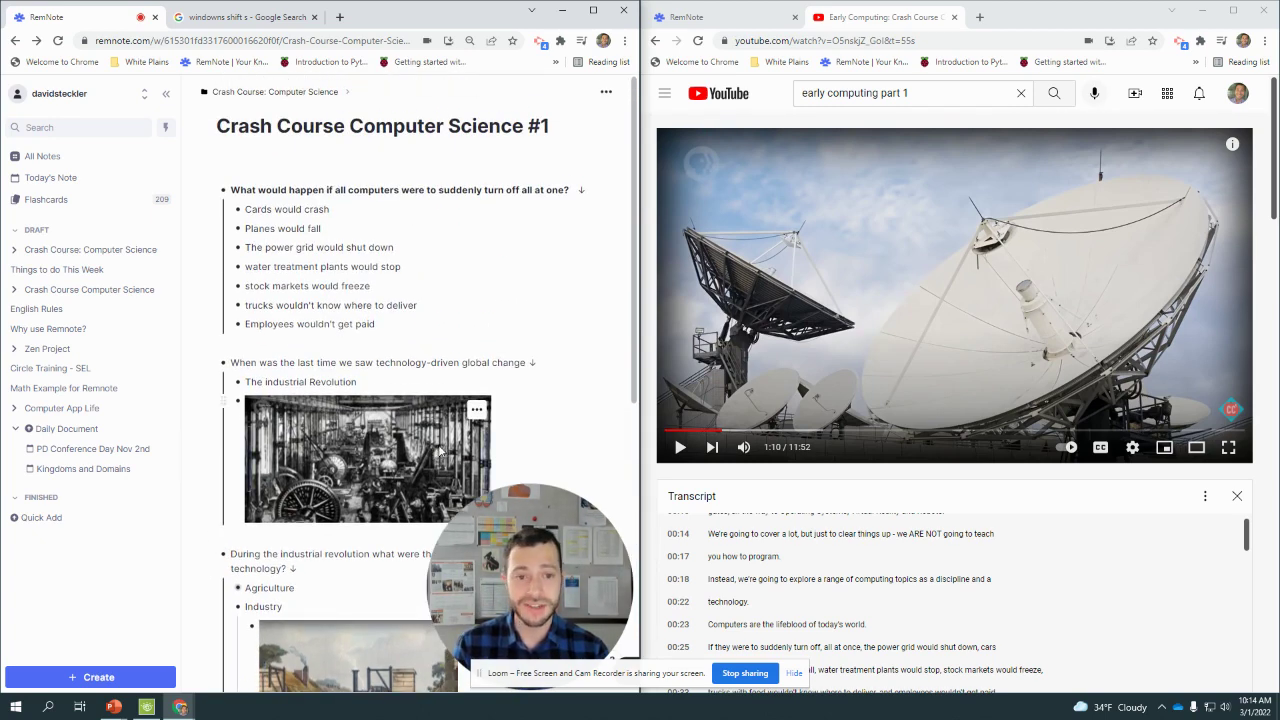